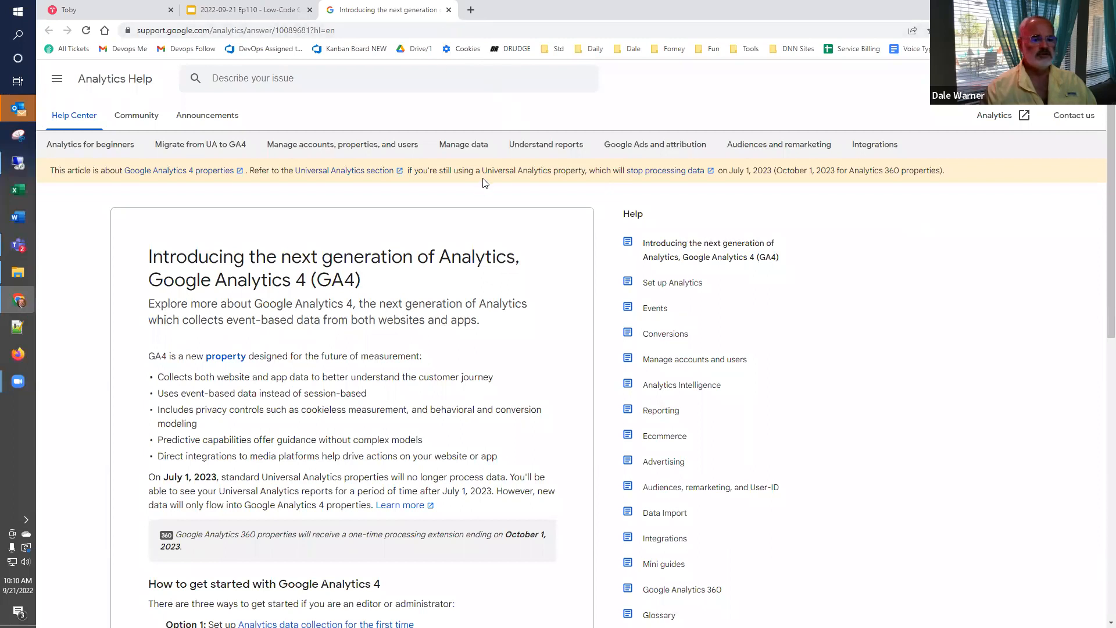
- Close the GA4 help article, view the Authentication documentation linked on the overview slide, and close that page
click(449, 10)
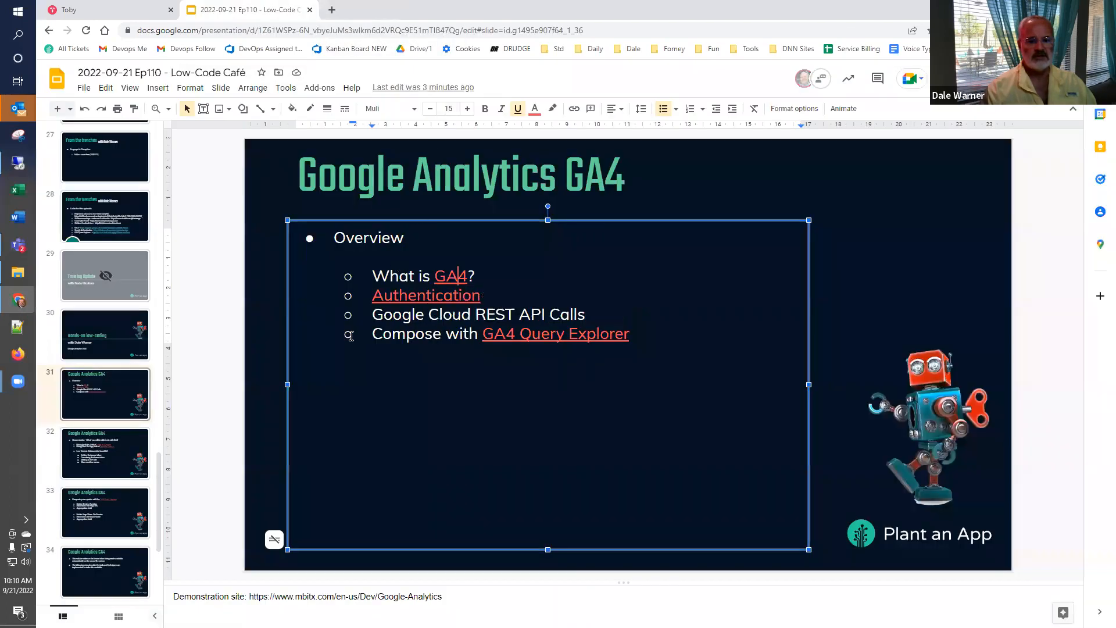
click(436, 295)
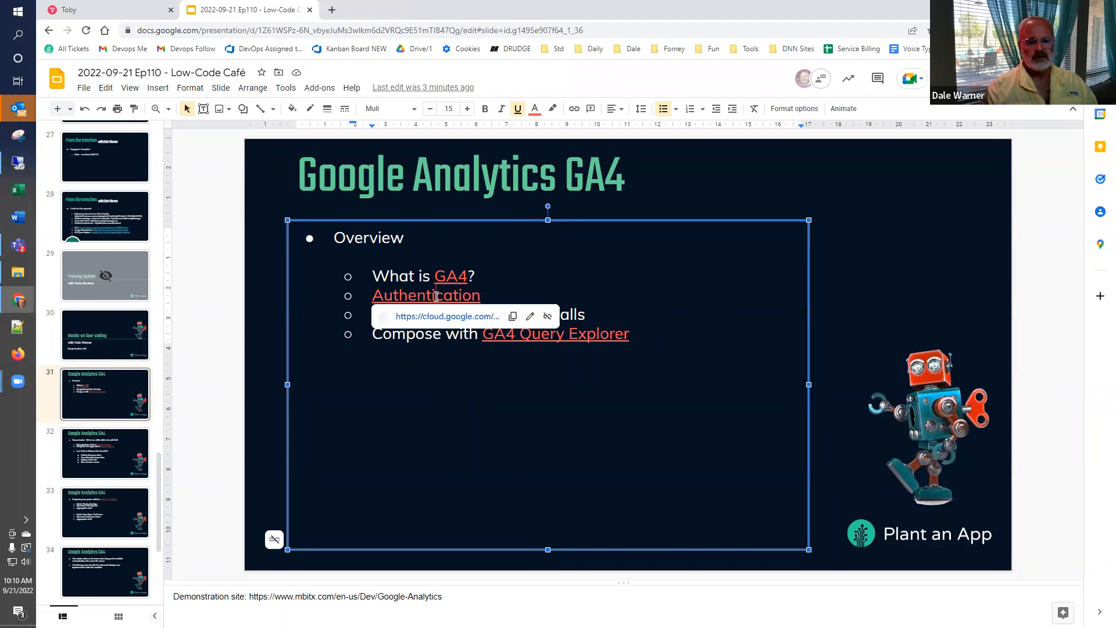
click(437, 317)
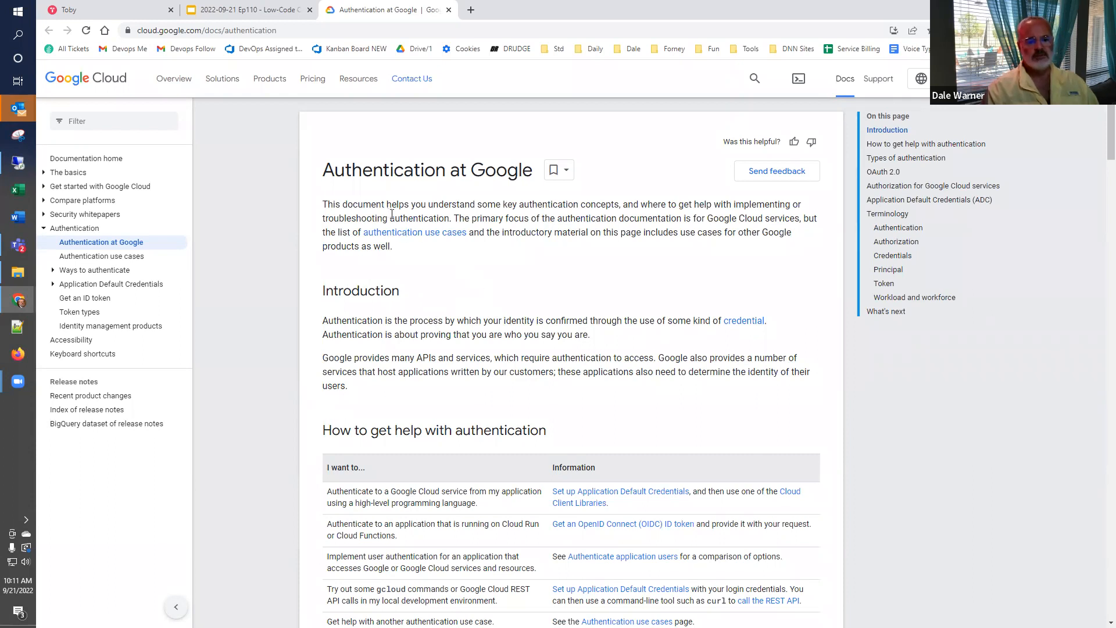
click(449, 10)
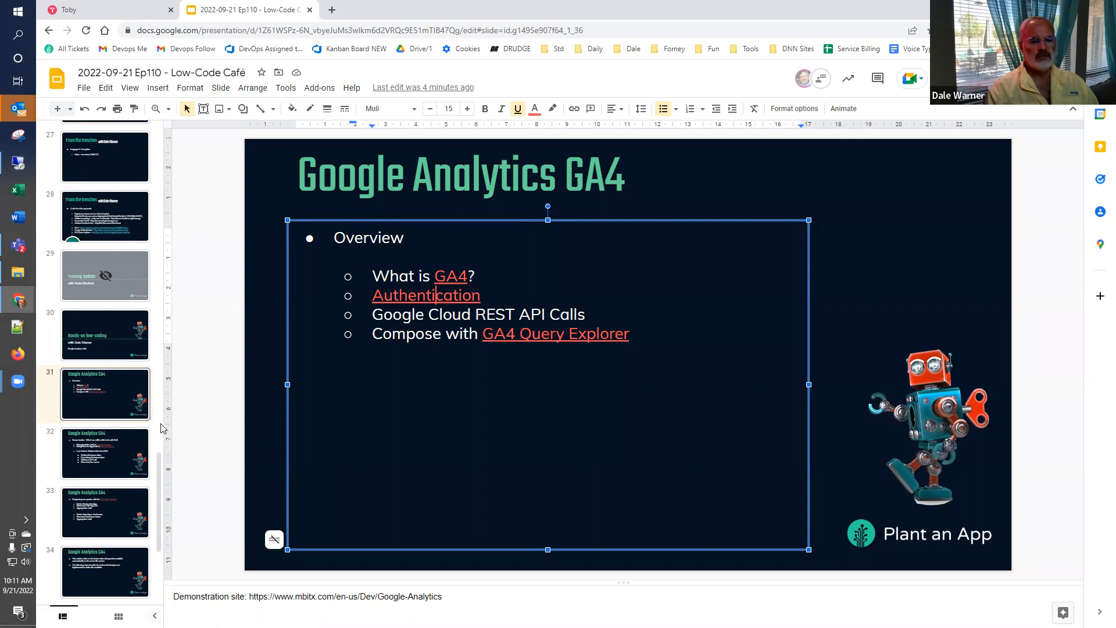
- Go to the Demonstration slide and examine the Users by Country report linked for Analytics
click(50, 461)
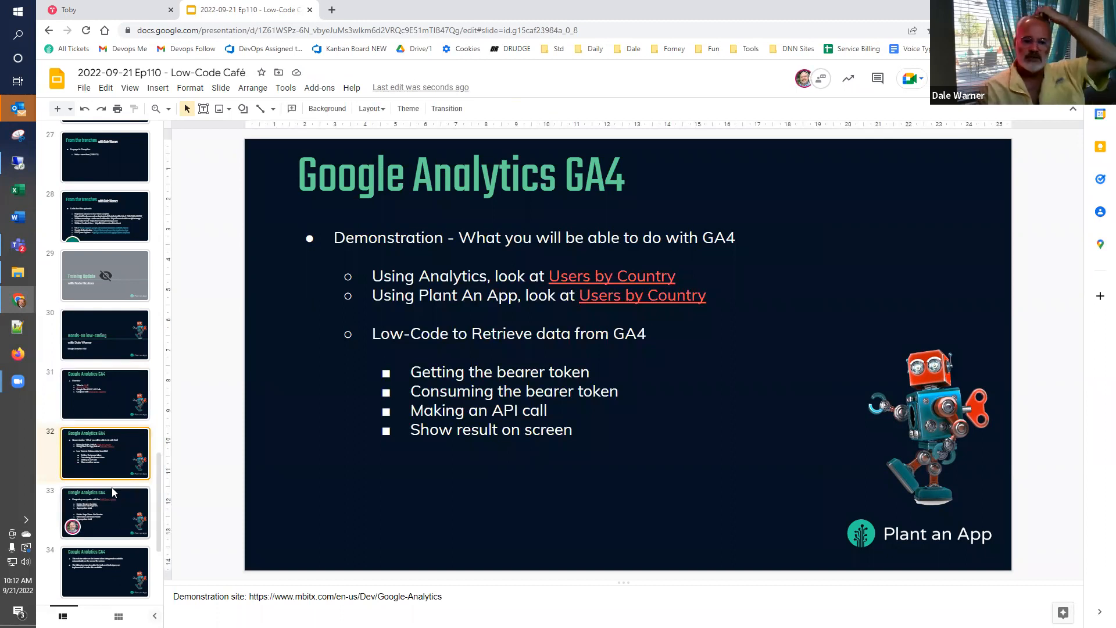
click(608, 278)
click(617, 297)
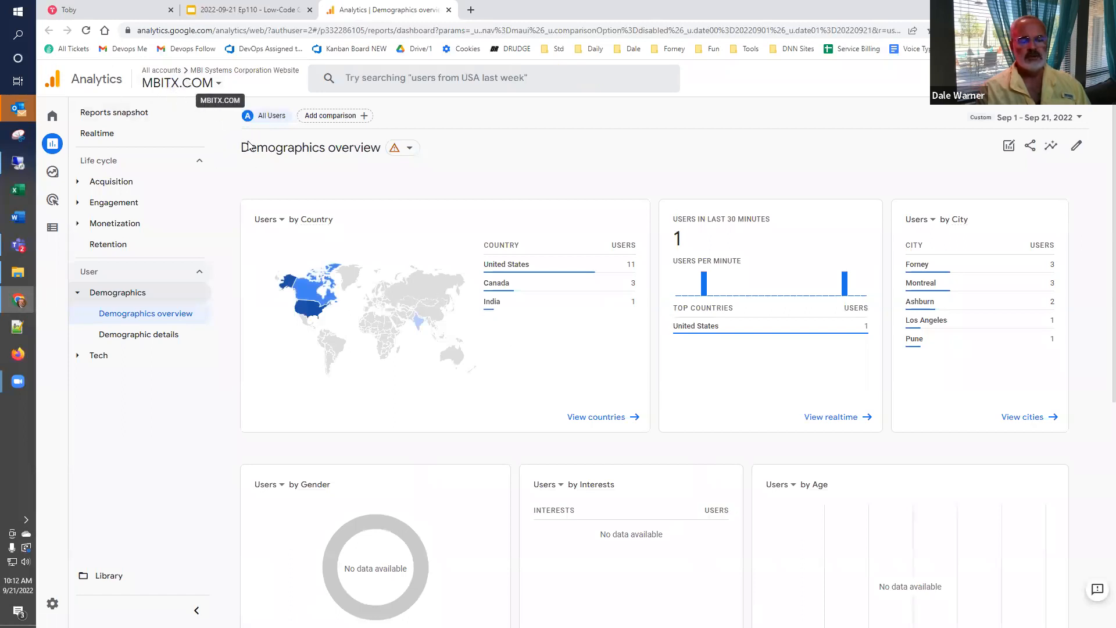
mouse_move(324, 346)
mouse_move(552, 280)
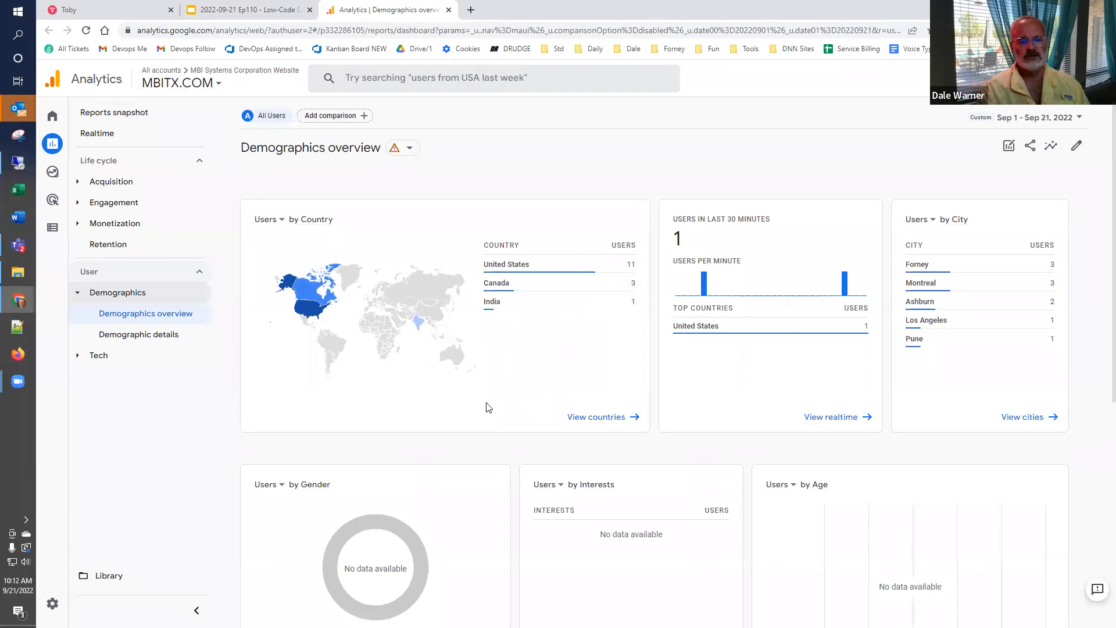
- Open the Plant An App Users by Country link from the Demonstration slide and place its page after the Analytics report
click(253, 10)
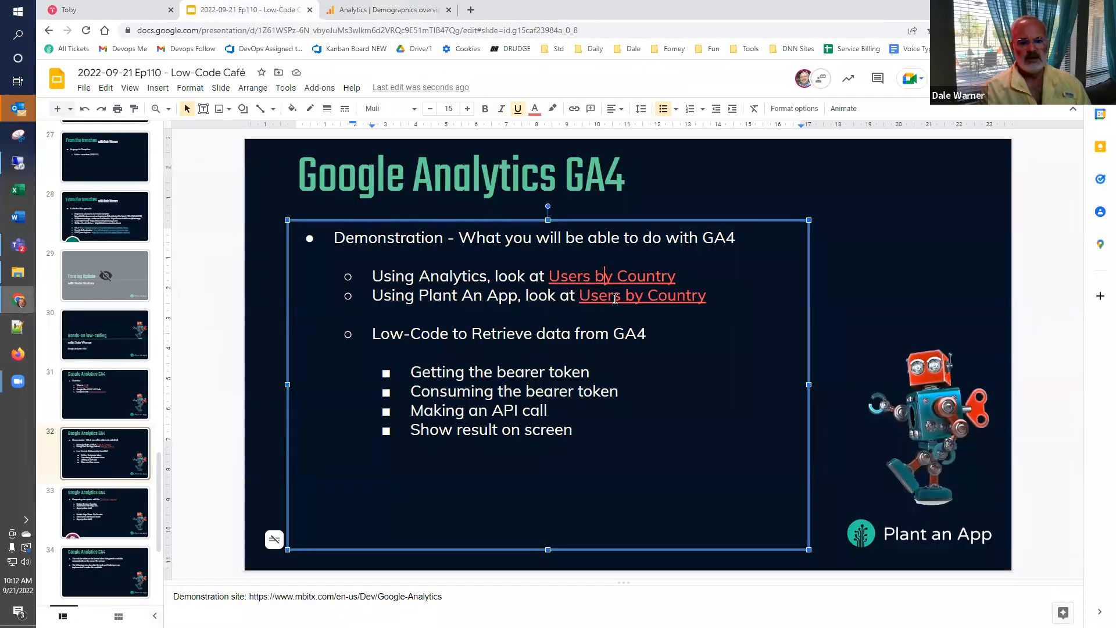
click(615, 299)
click(616, 320)
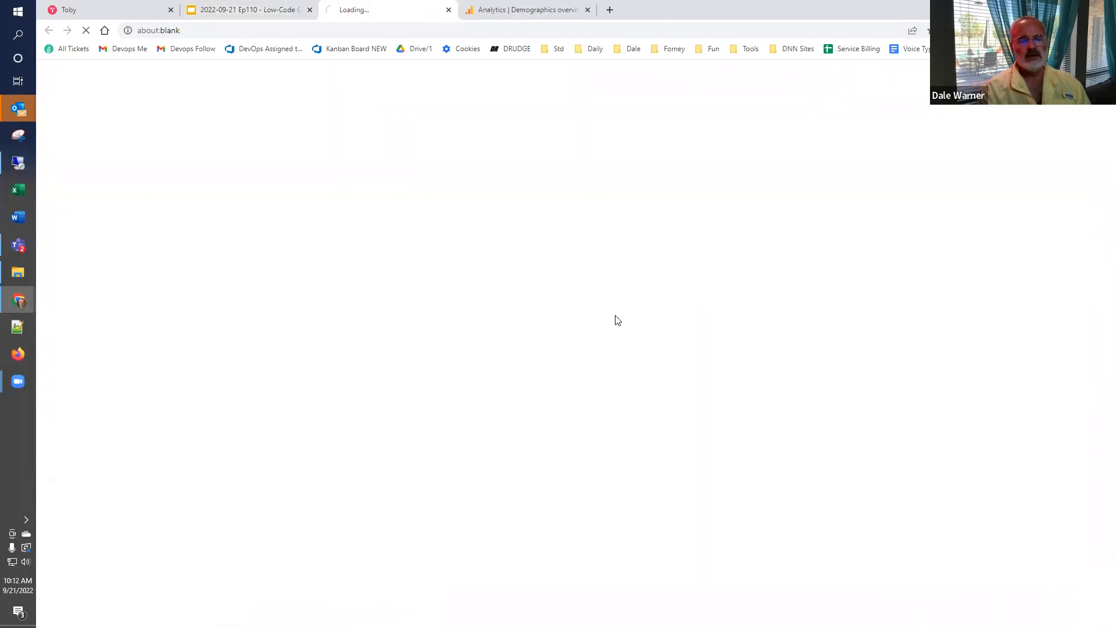
drag(358, 12, 506, 17)
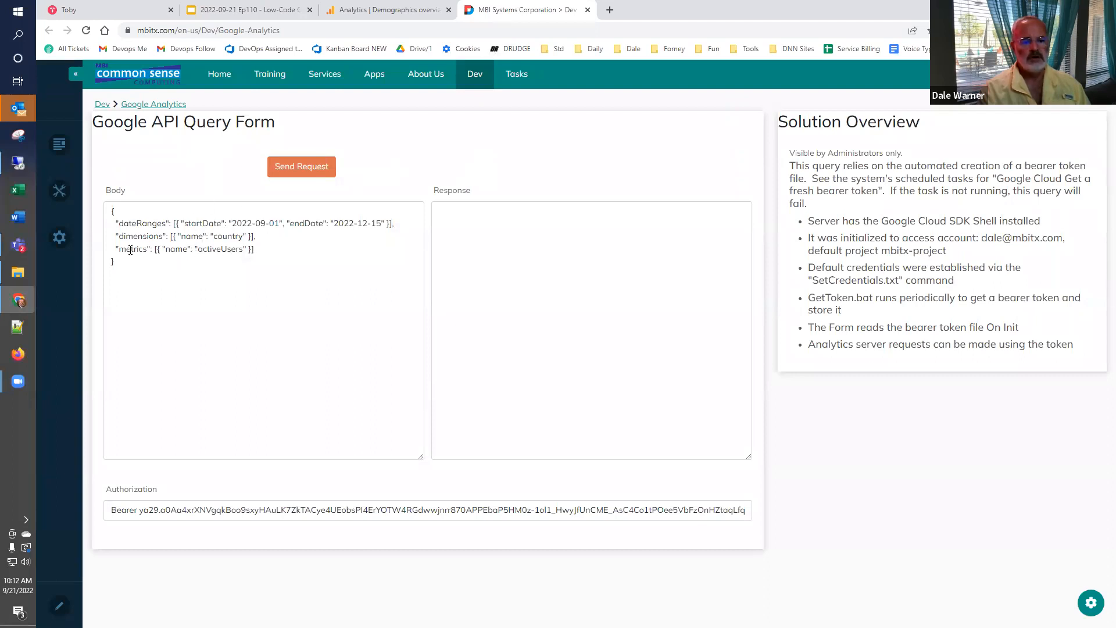
- Send the Google API query and examine the countries, active-user values and row count in the response
click(301, 167)
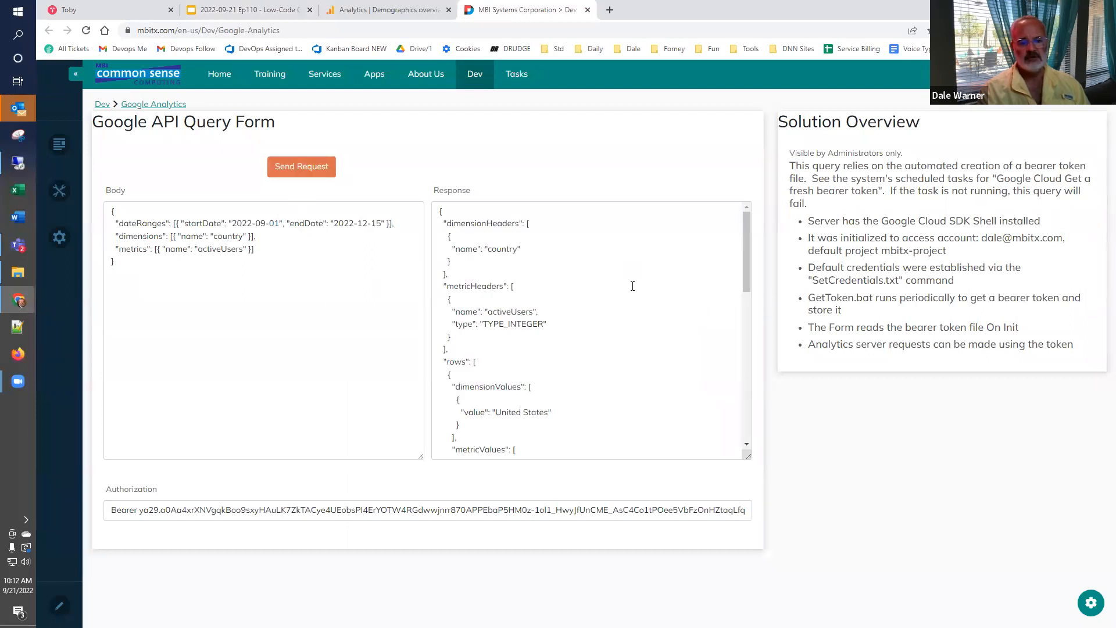
drag(746, 264, 745, 302)
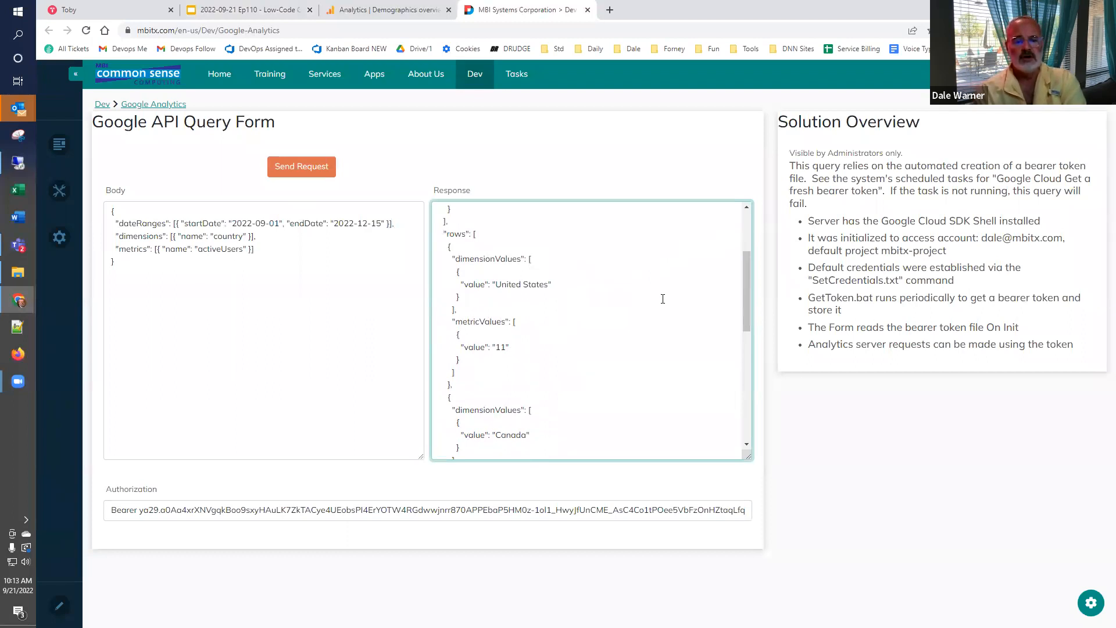
drag(495, 284, 544, 285)
mouse_move(495, 347)
mouse_down()
mouse_move(509, 347)
mouse_move(509, 323)
mouse_up()
scroll(590, 333, down, 3)
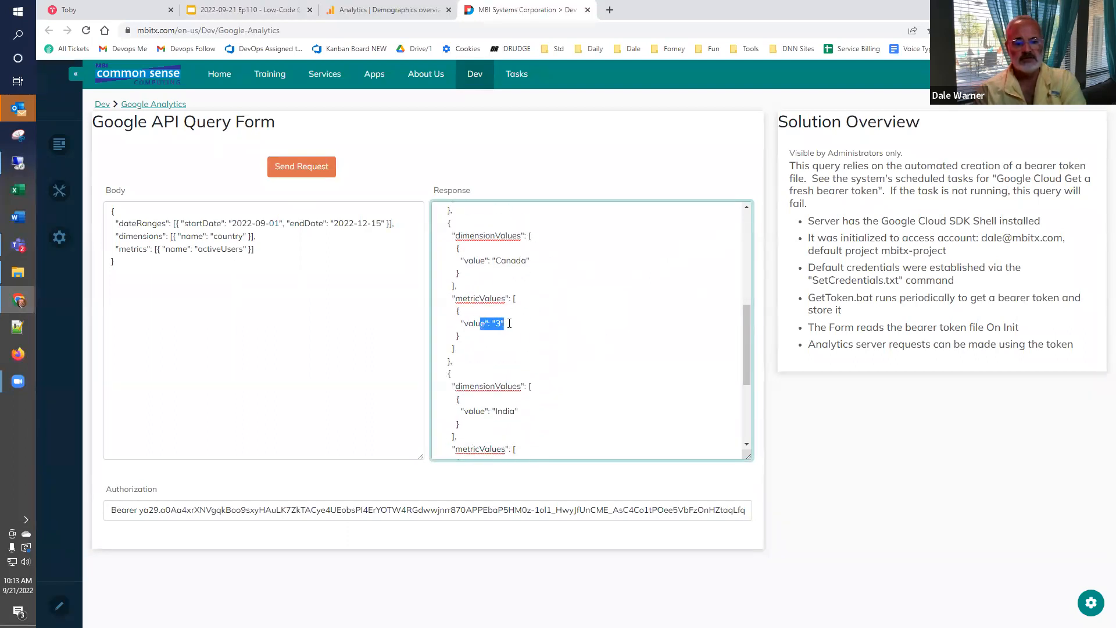
drag(492, 260, 527, 261)
scroll(508, 344, down, 3)
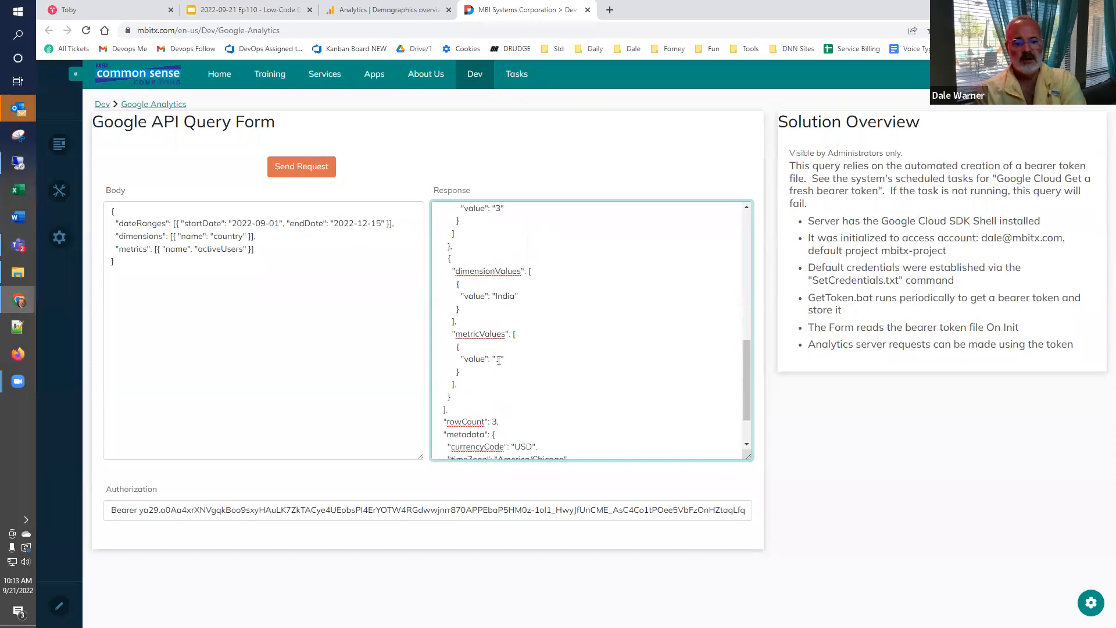
drag(489, 302, 496, 300)
click(497, 235)
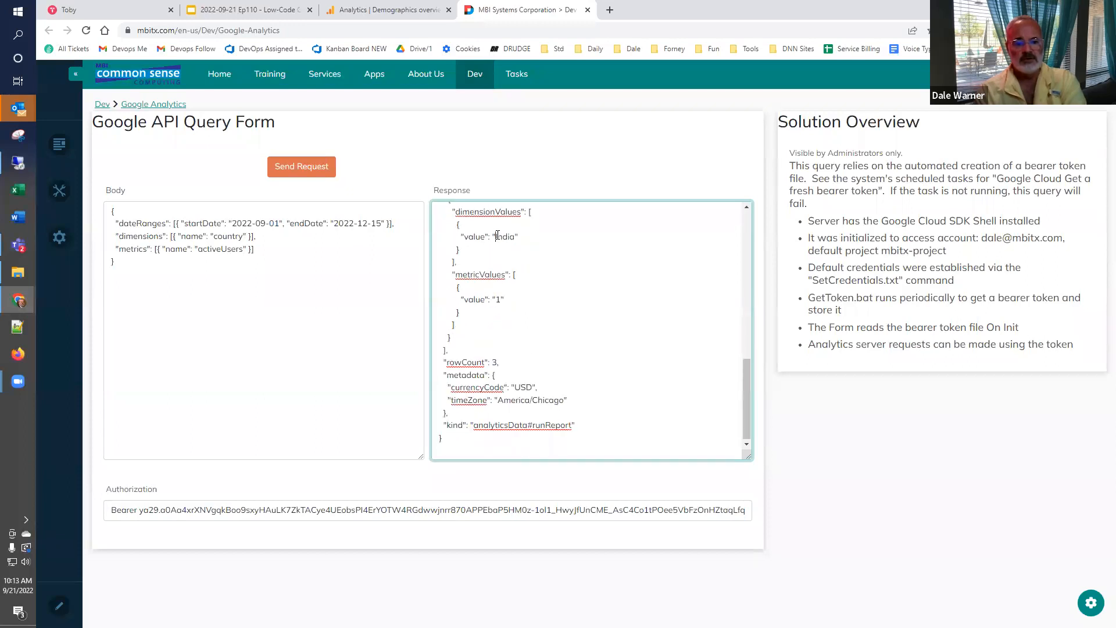
drag(492, 360, 509, 366)
scroll(501, 411, down, 1)
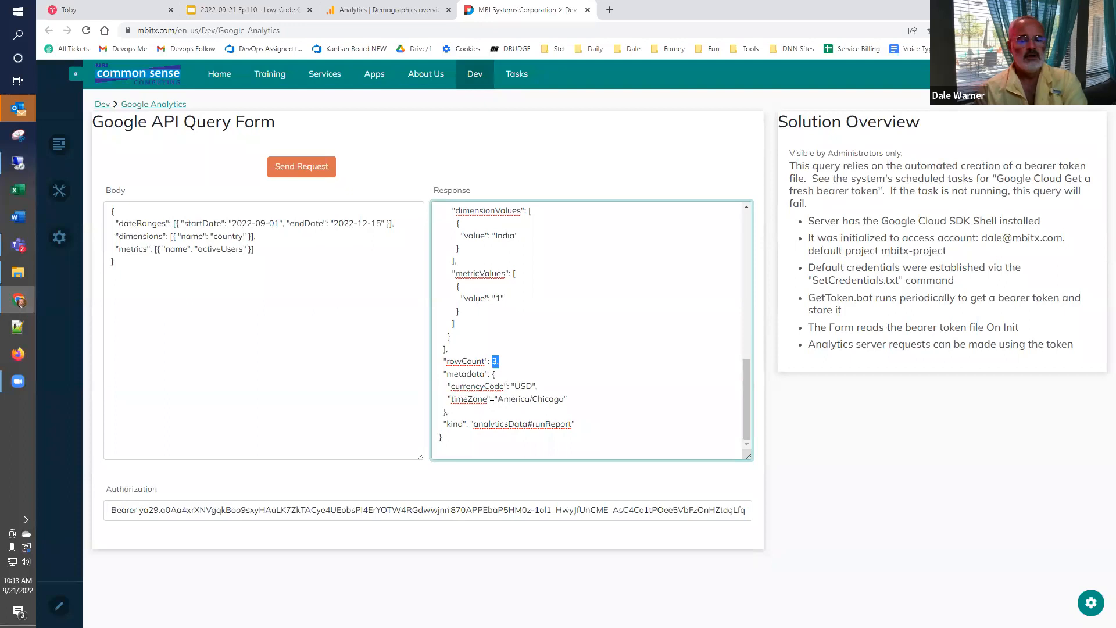
- Compare the API response with the Analytics demographics report and review the slide's "Low-Code to Retrieve data from GA4" item
key(ctrl+shift+Tab)
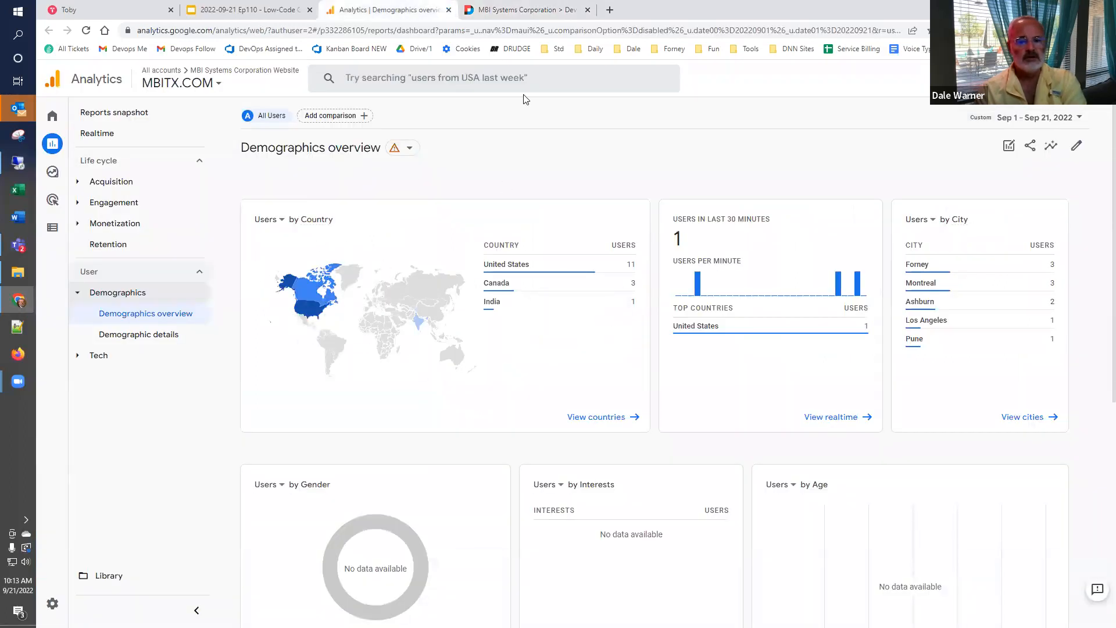
click(500, 9)
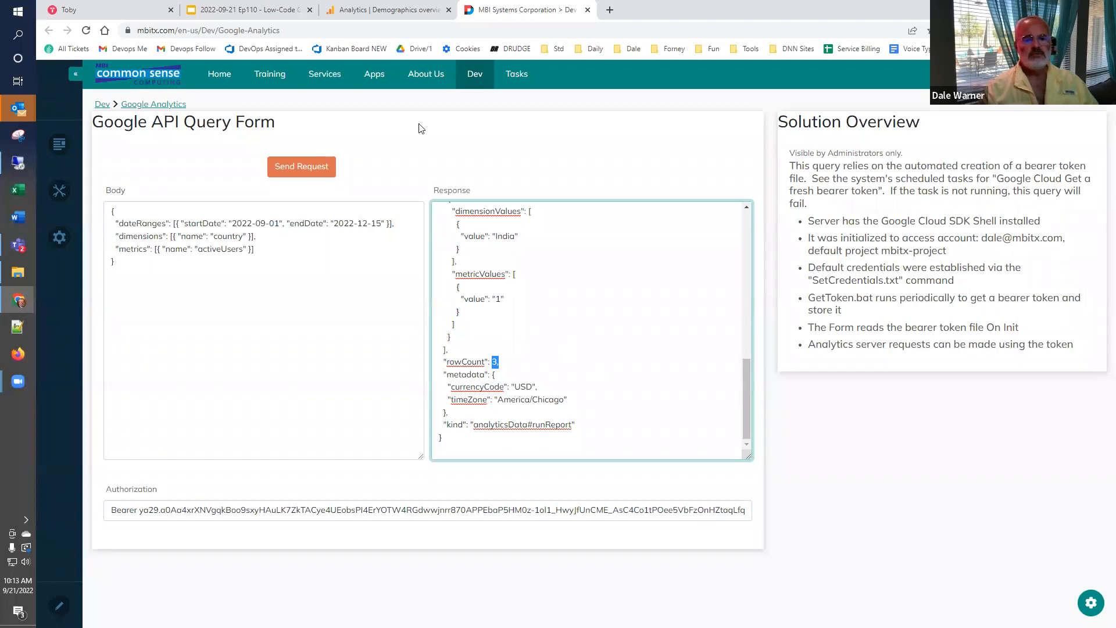
click(242, 13)
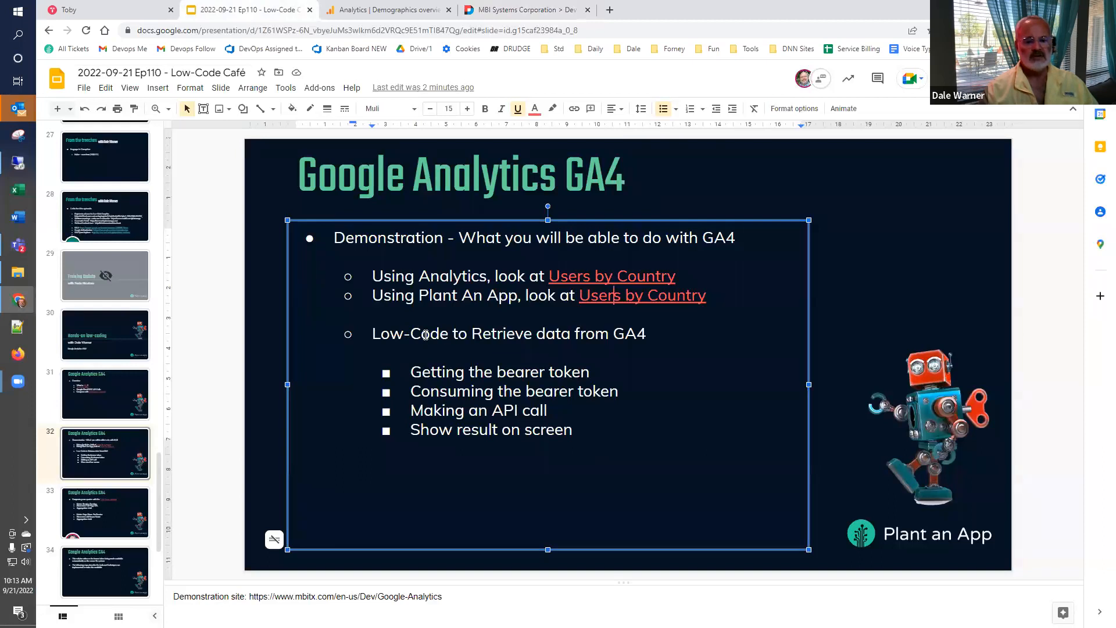
drag(430, 335, 571, 341)
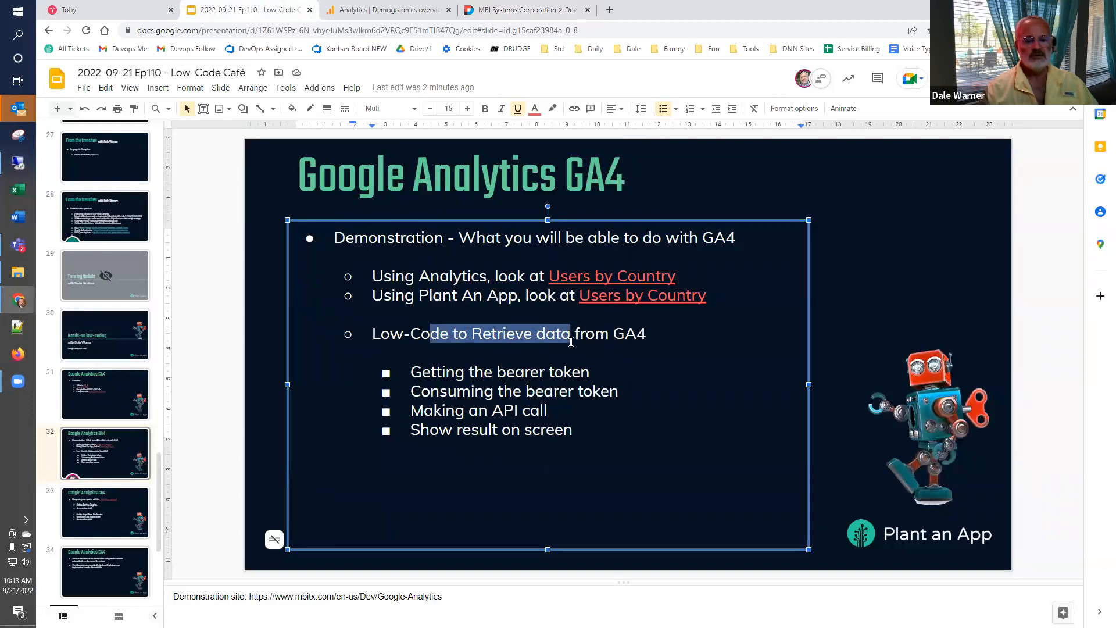
click(617, 334)
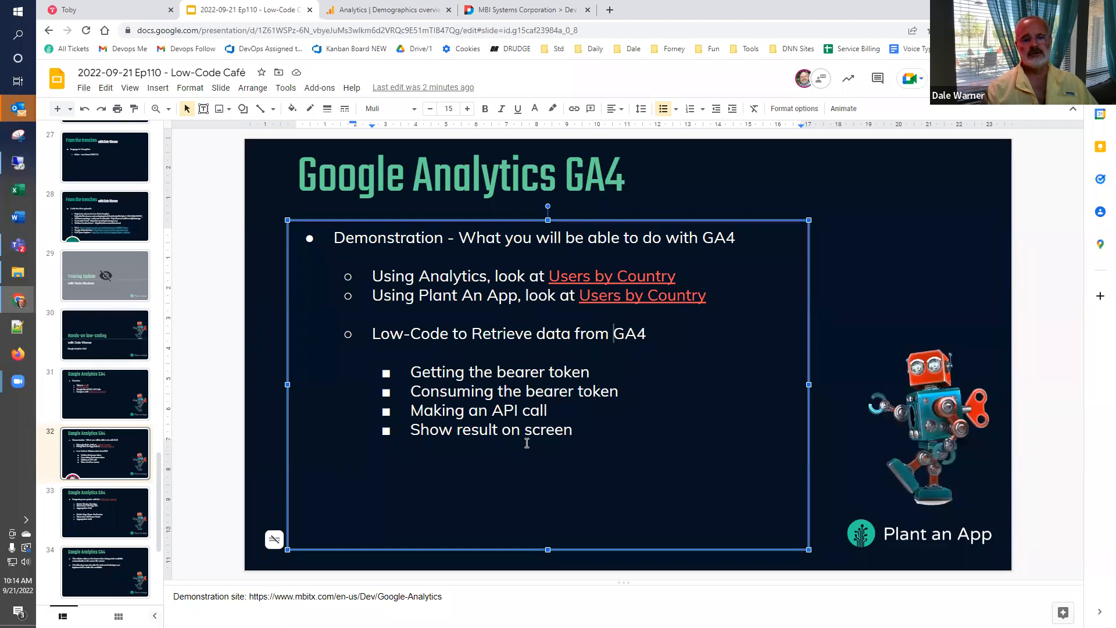
- Open the Google API Query Form in the Form Builder and show its events
click(486, 10)
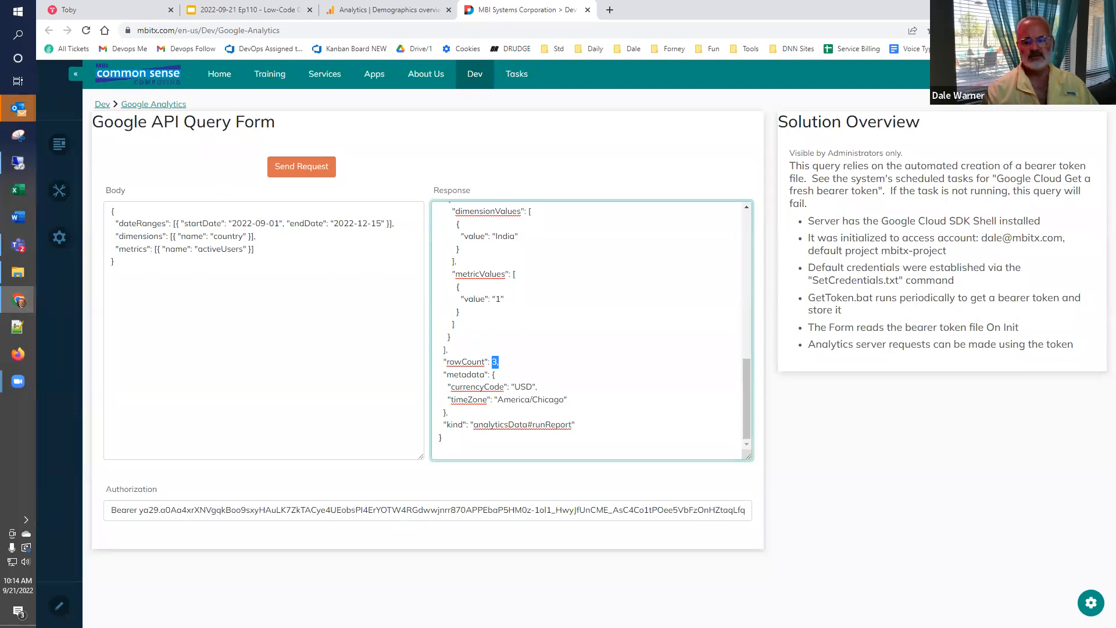
click(1087, 606)
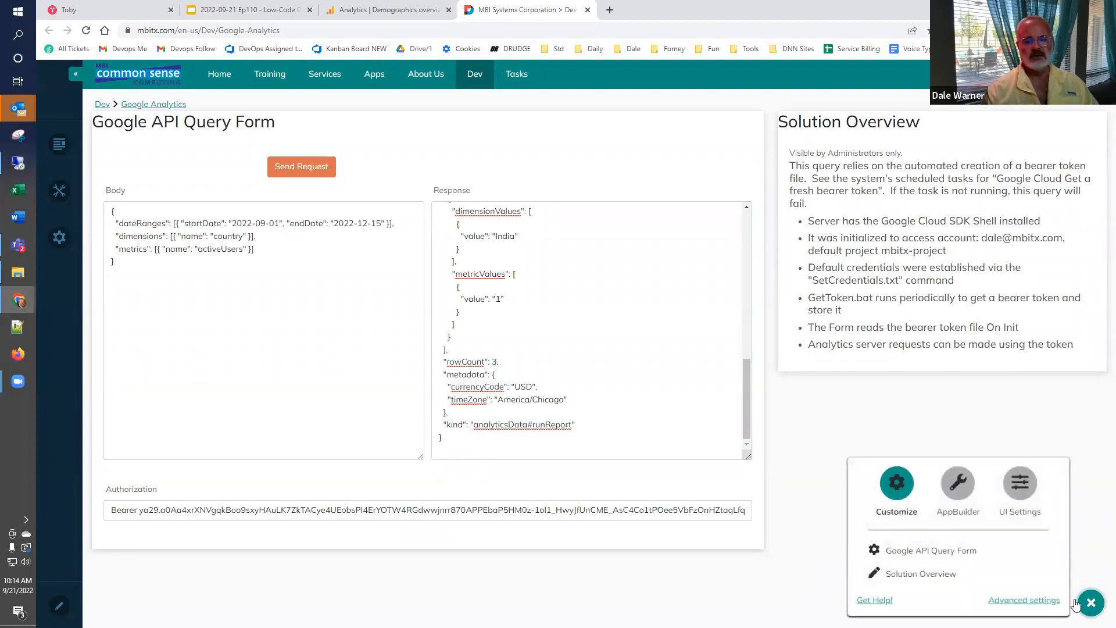
click(923, 555)
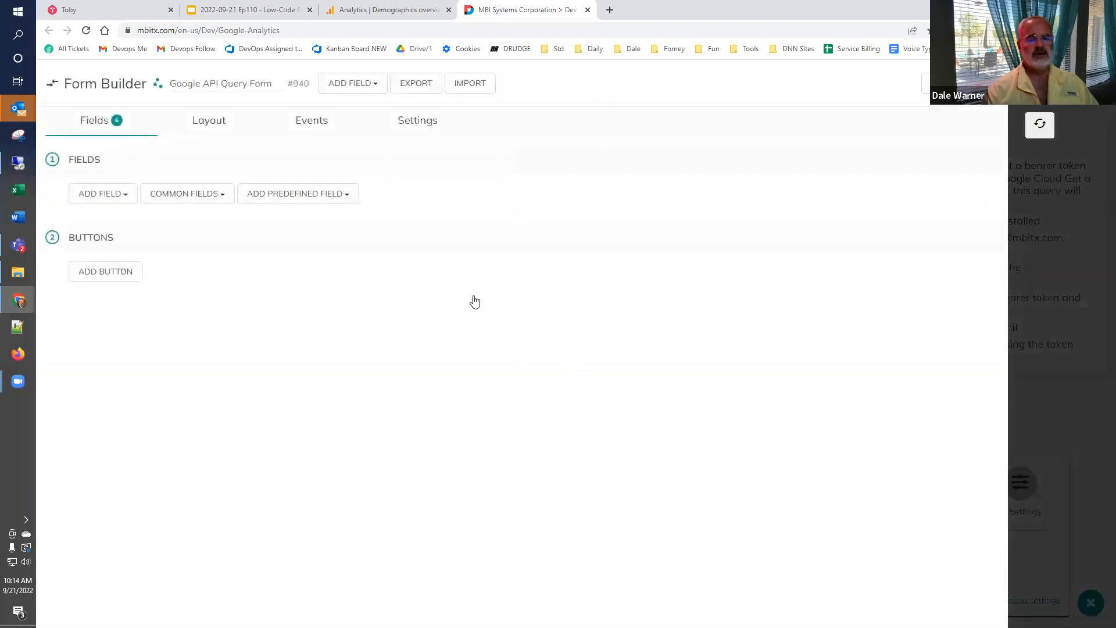
click(308, 122)
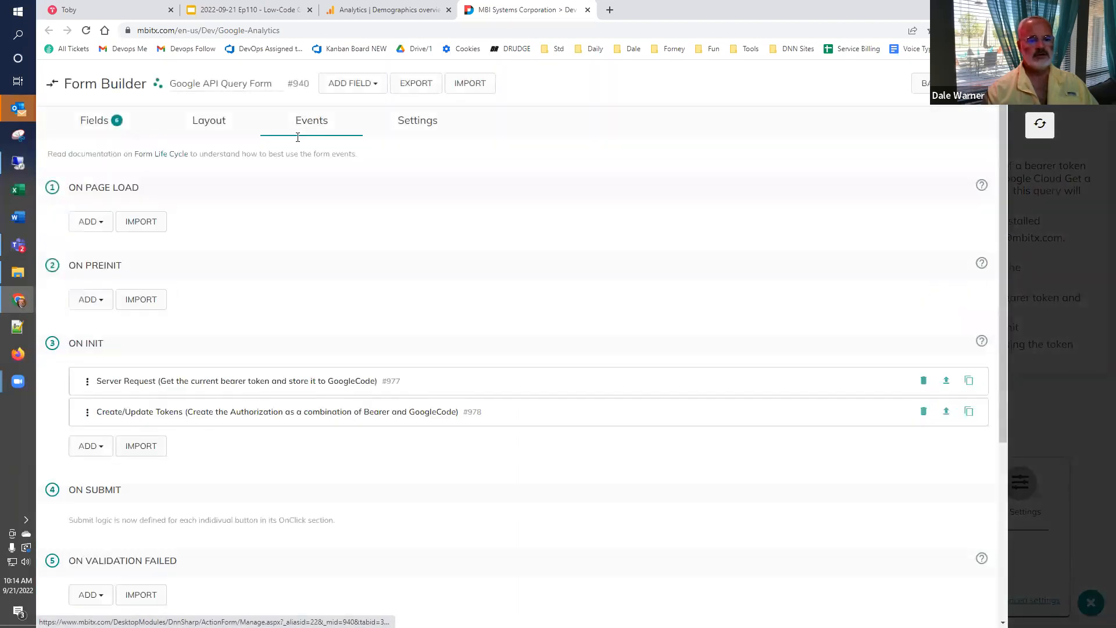
- Examine the On Init Server Request action's URL, HTTP method and output token name
click(126, 384)
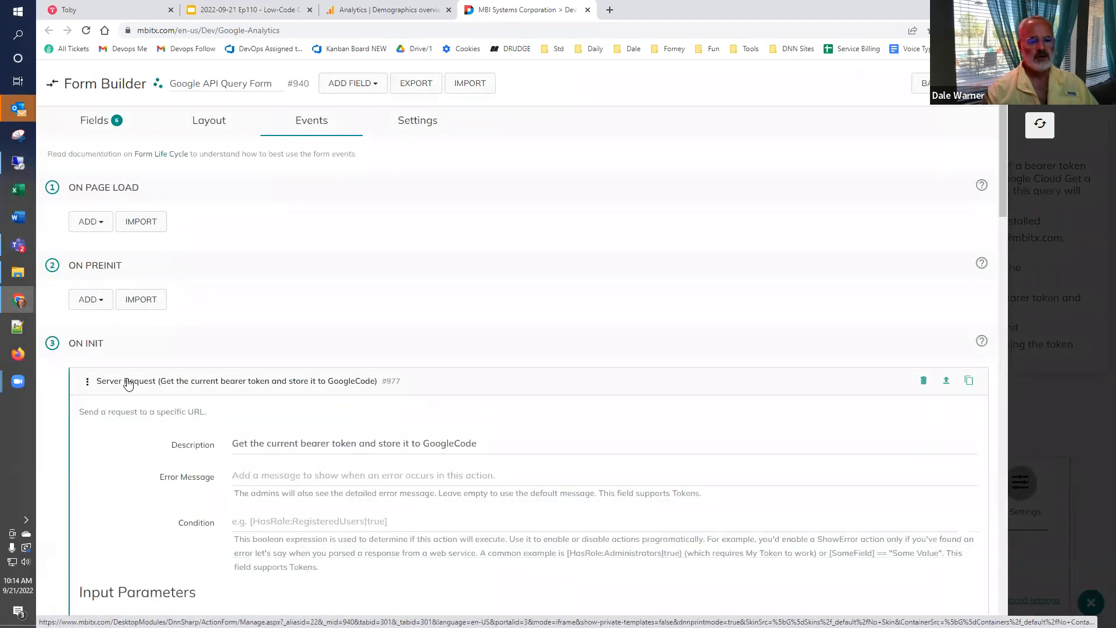
scroll(140, 393, down, 4)
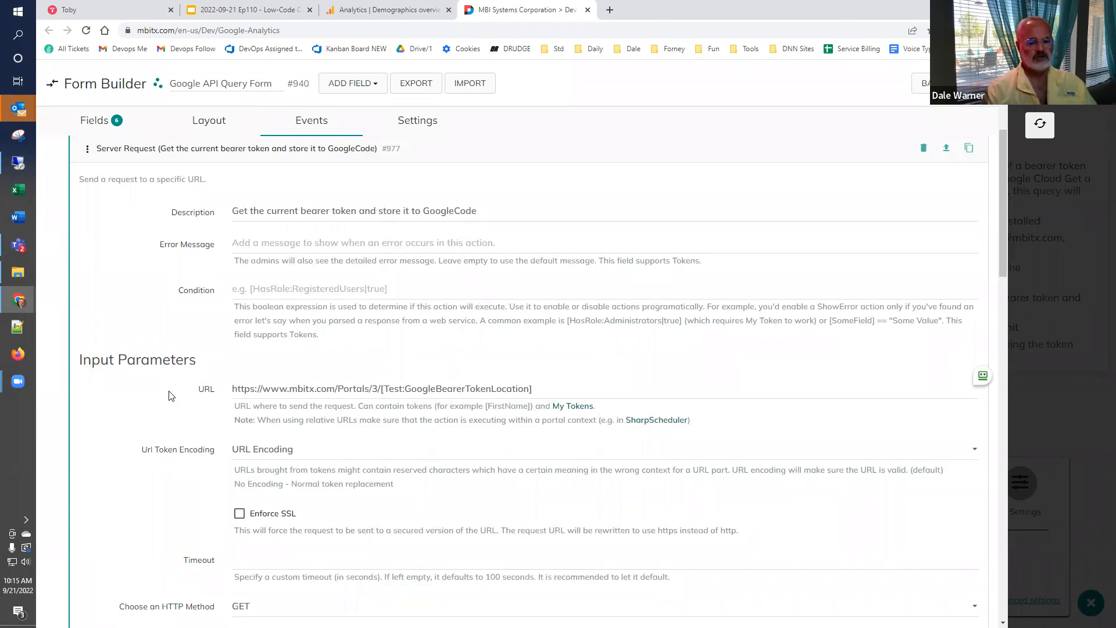
scroll(341, 416, up, 1)
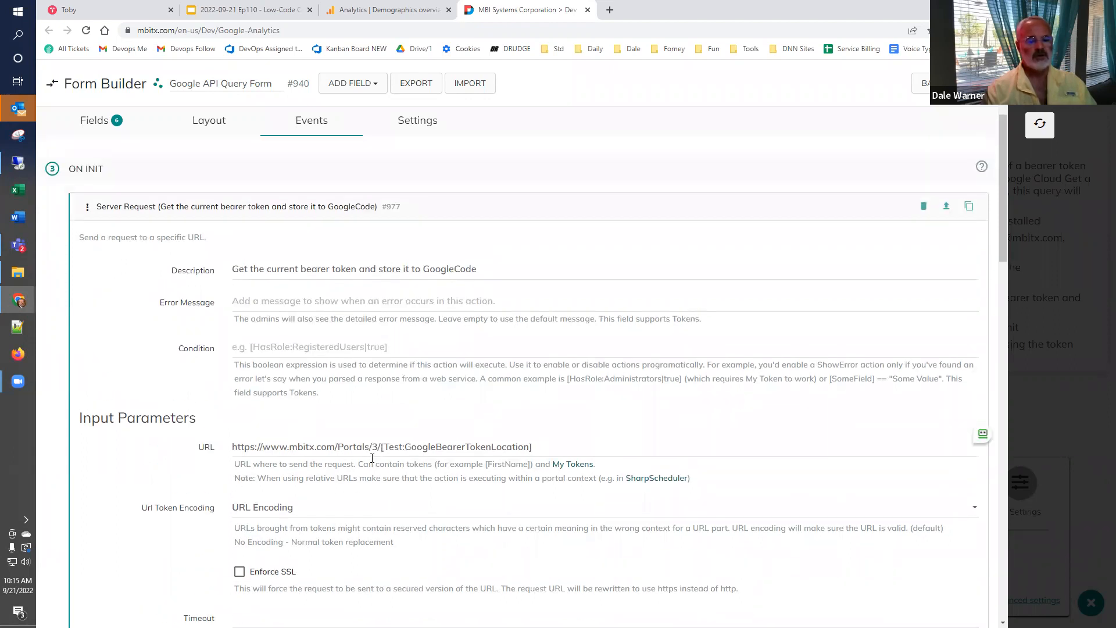
scroll(372, 458, down, 5)
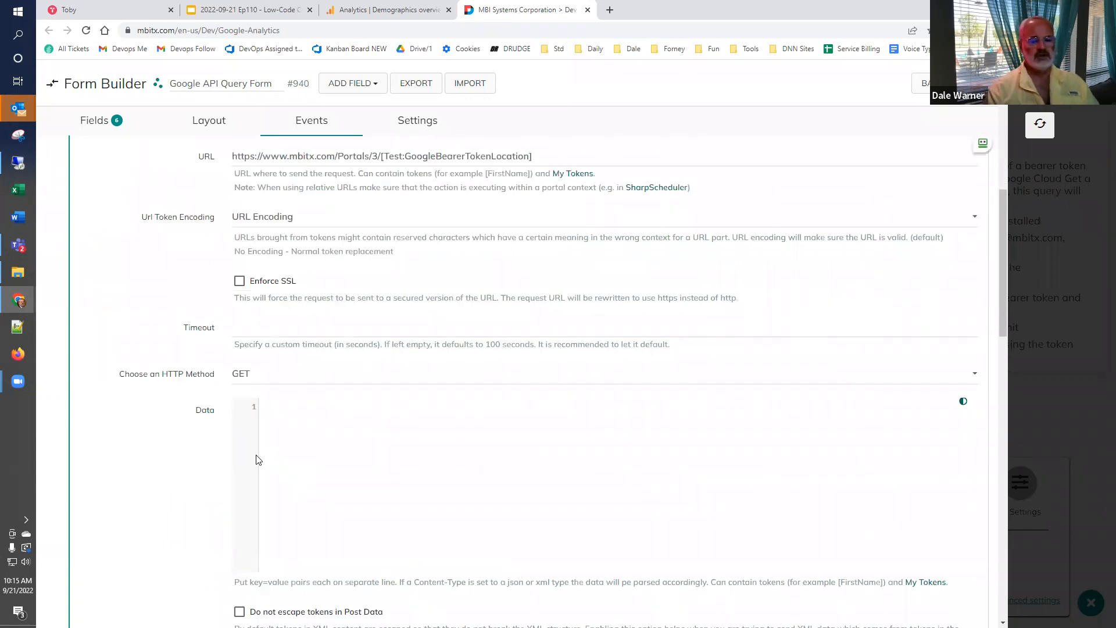
scroll(258, 459, down, 7)
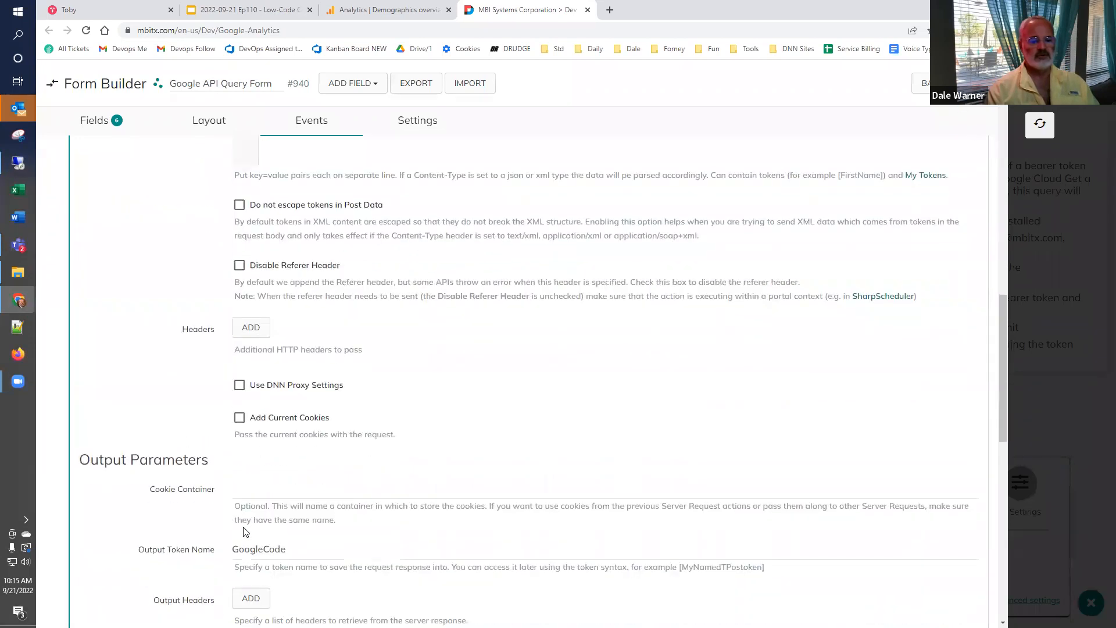
scroll(244, 530, down, 2)
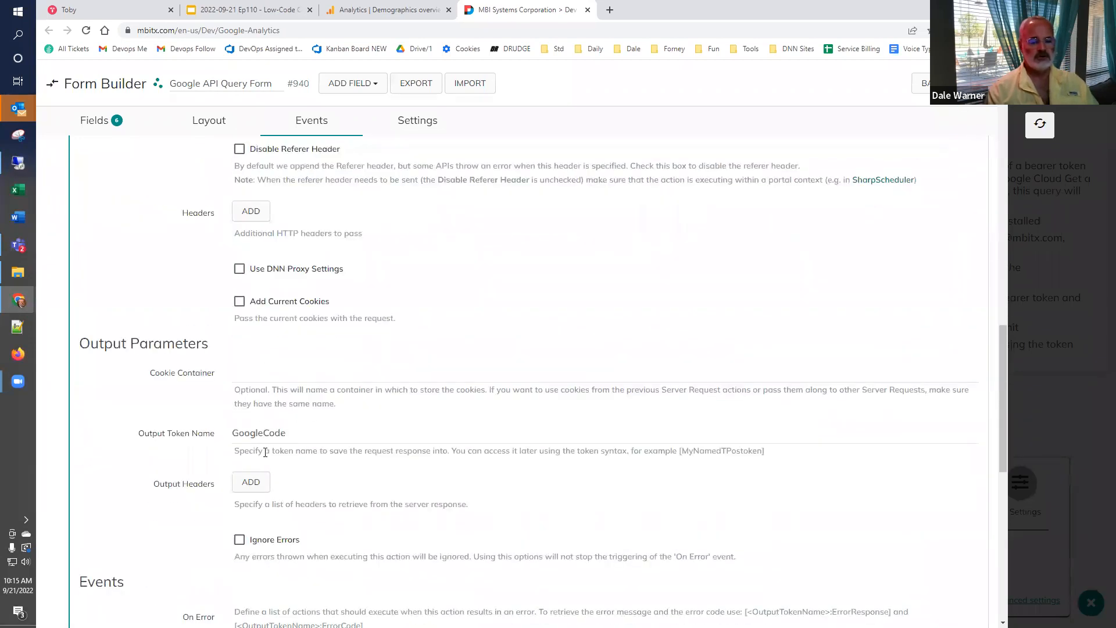
scroll(271, 454, down, 7)
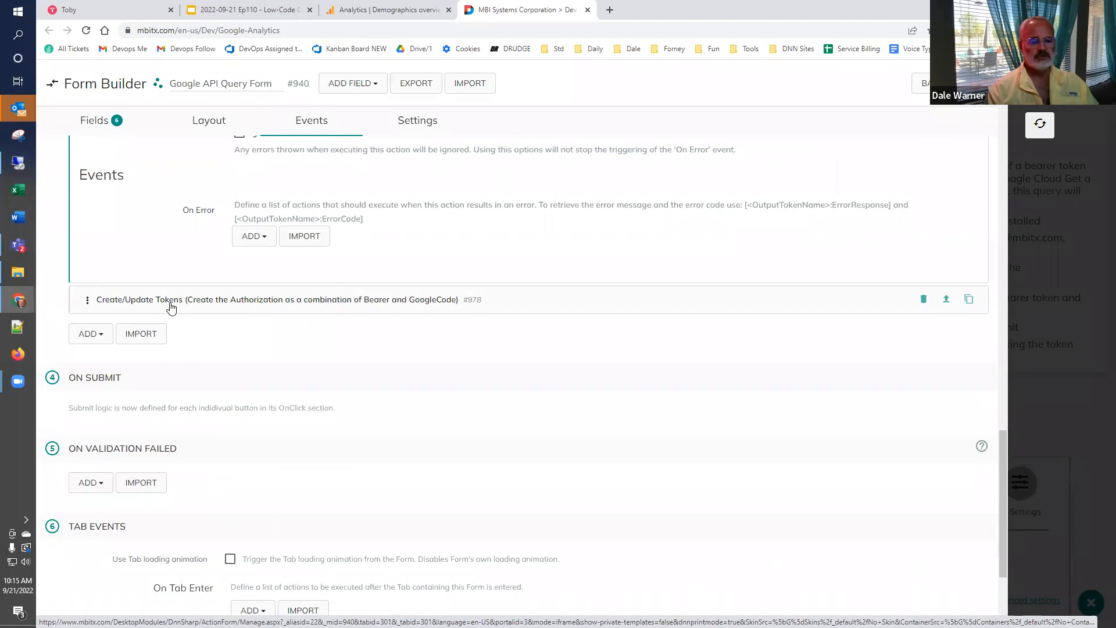
- Expand the On Init Create/Update Tokens action and examine the Authorization token's name and value
click(171, 300)
scroll(279, 407, down, 2)
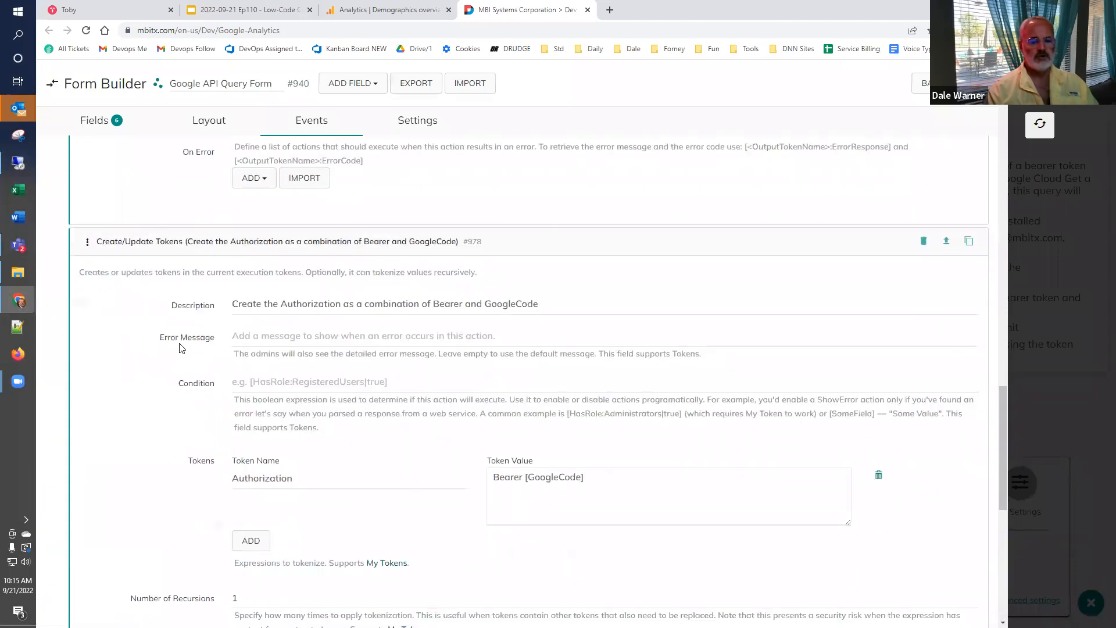
double_click(235, 423)
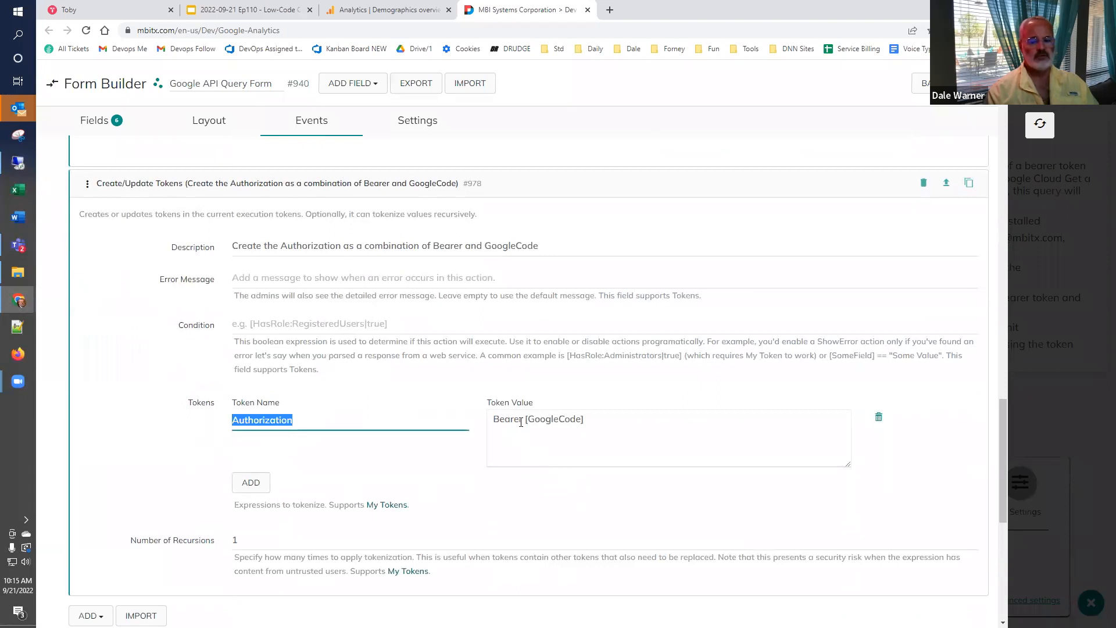
drag(521, 421, 481, 431)
click(448, 453)
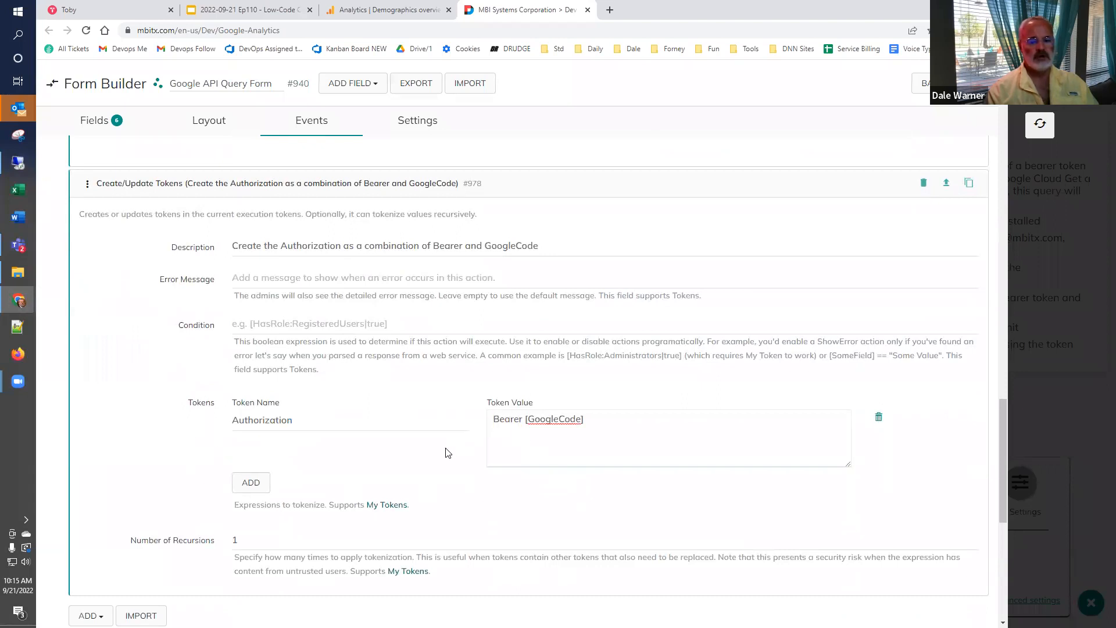
- Show the form's fields, return to the Google API Query Form page, and reopen the form in the Form Builder
click(96, 120)
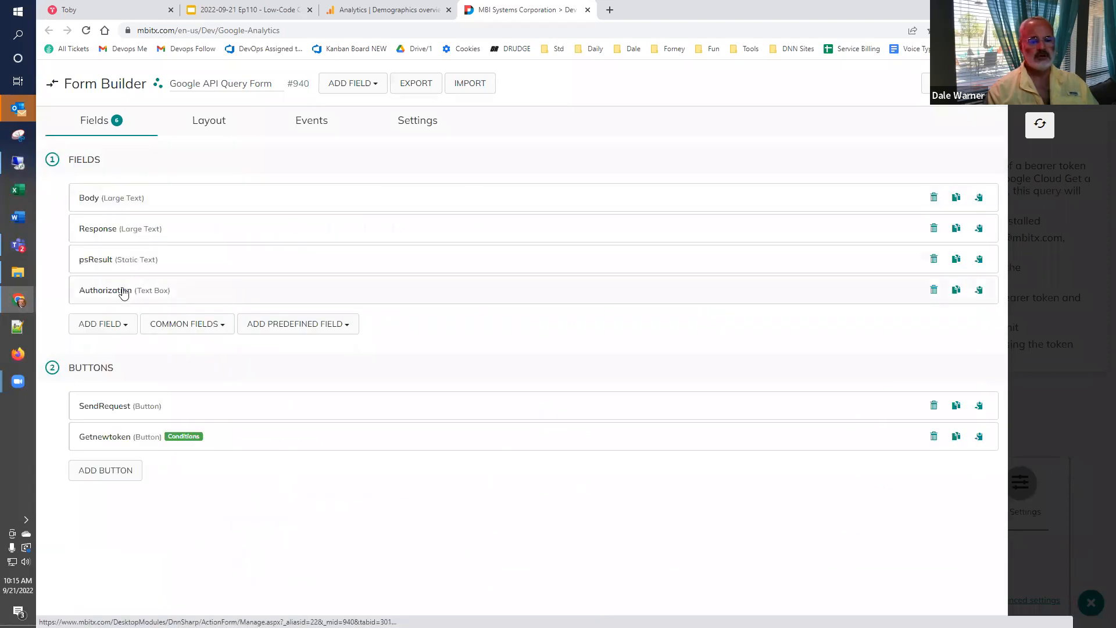
click(1040, 124)
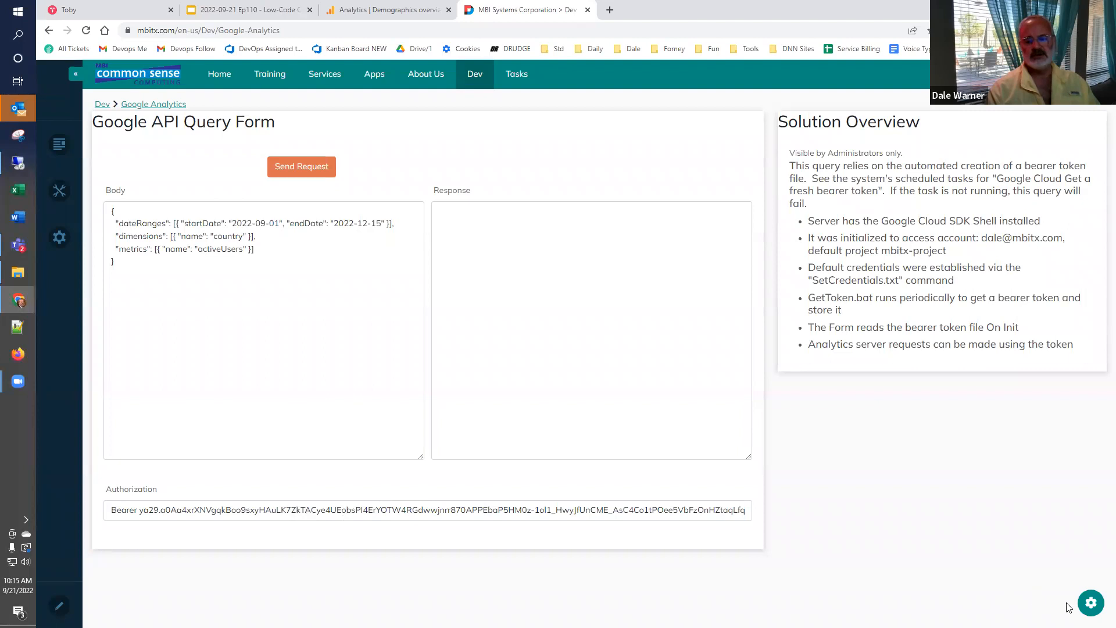
click(1090, 605)
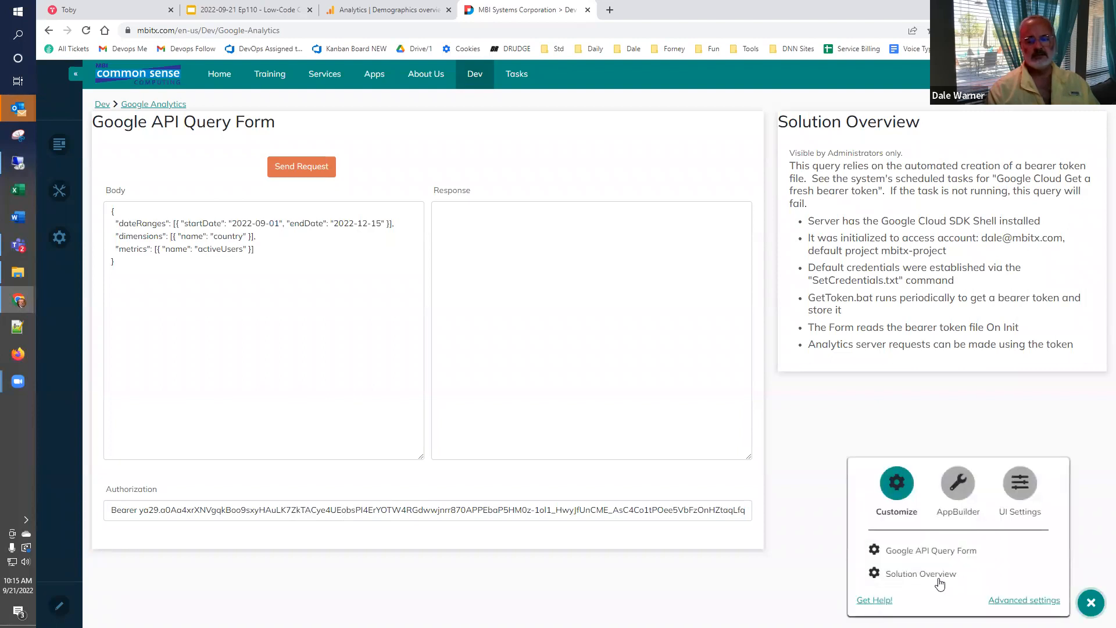
click(933, 551)
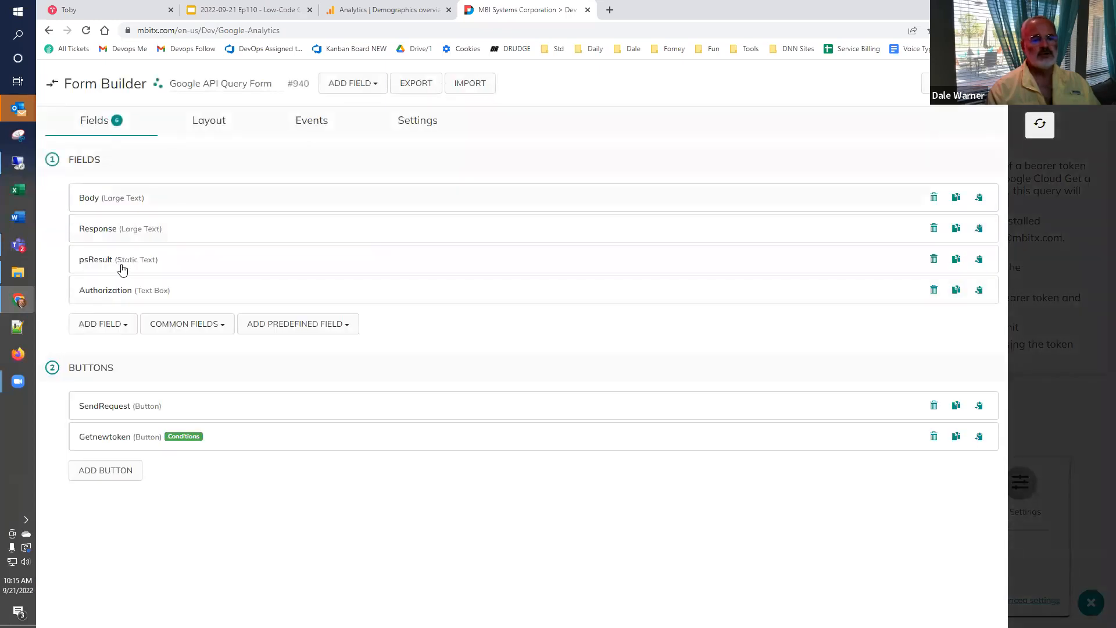
- Expand the Body field, examine its initial value, and collapse it again
click(105, 201)
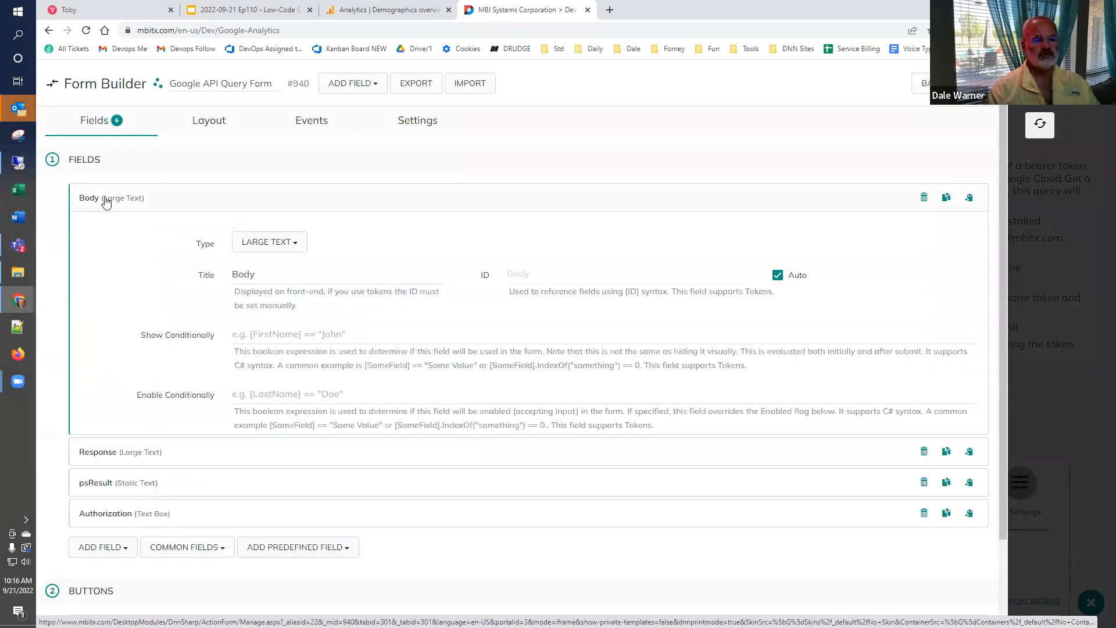
scroll(107, 266, down, 3)
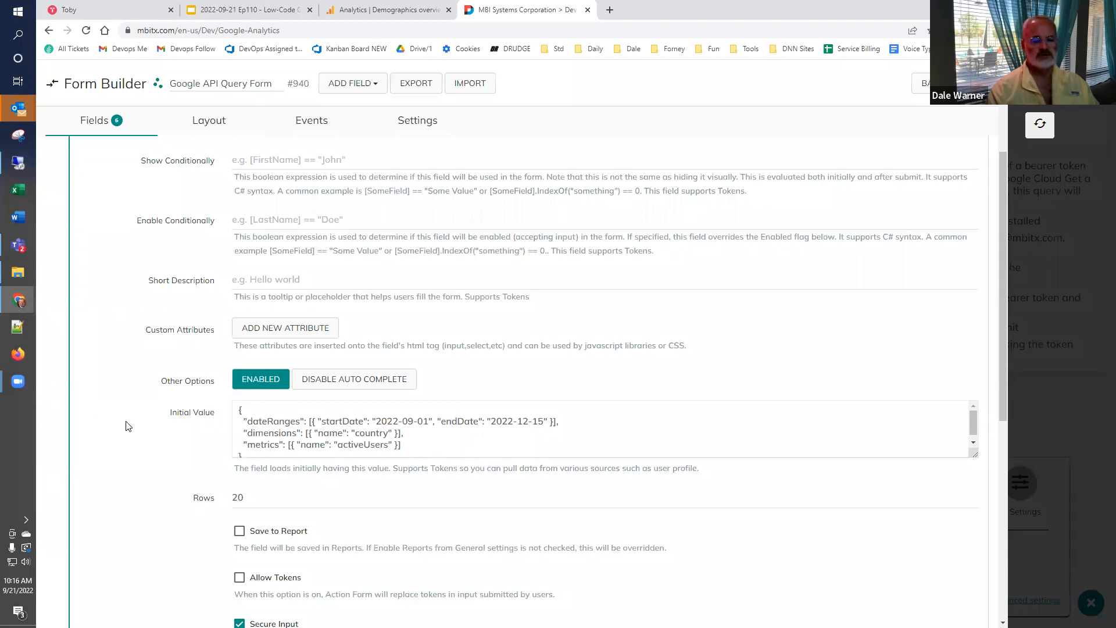
scroll(184, 398, up, 4)
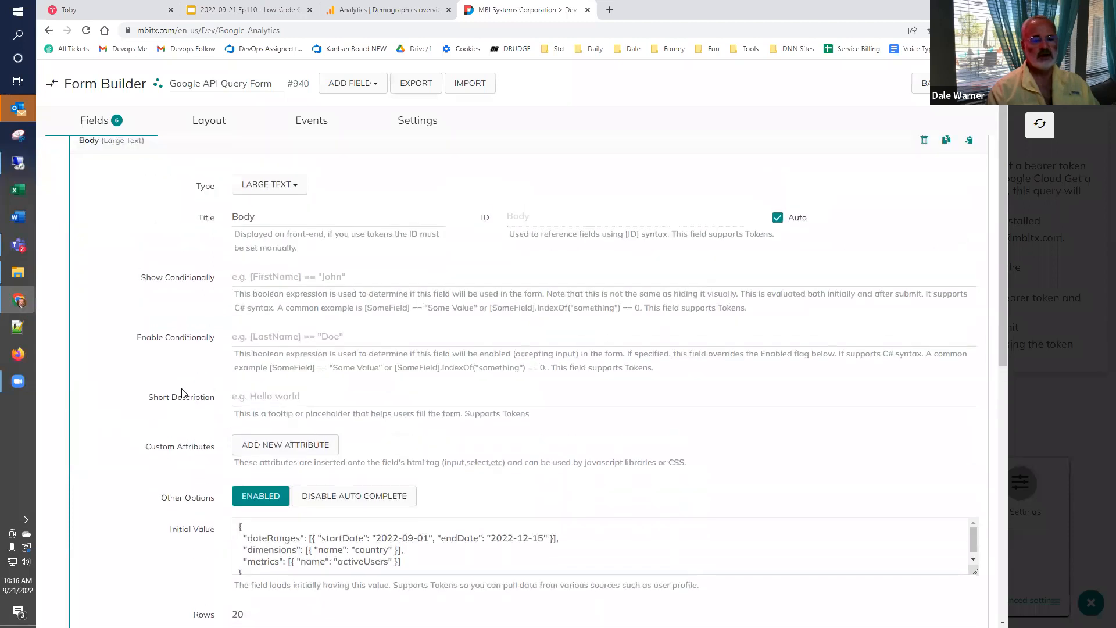
click(111, 199)
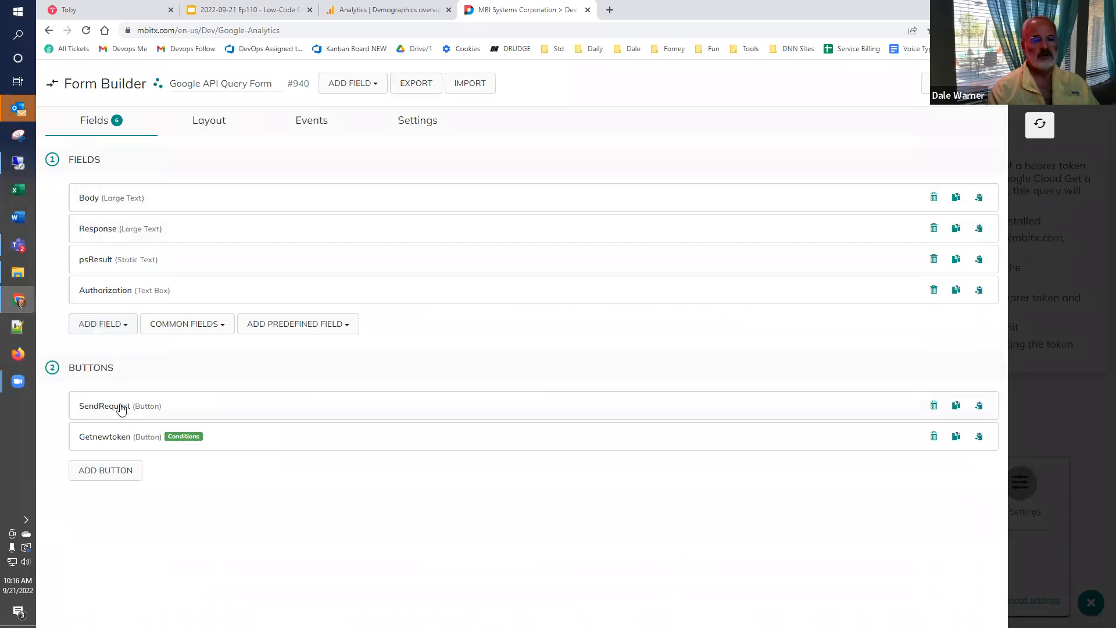
- Open the SendRequest button's Call GA4 Analytics api action and examine its request URL, highlighting the property ID
click(118, 406)
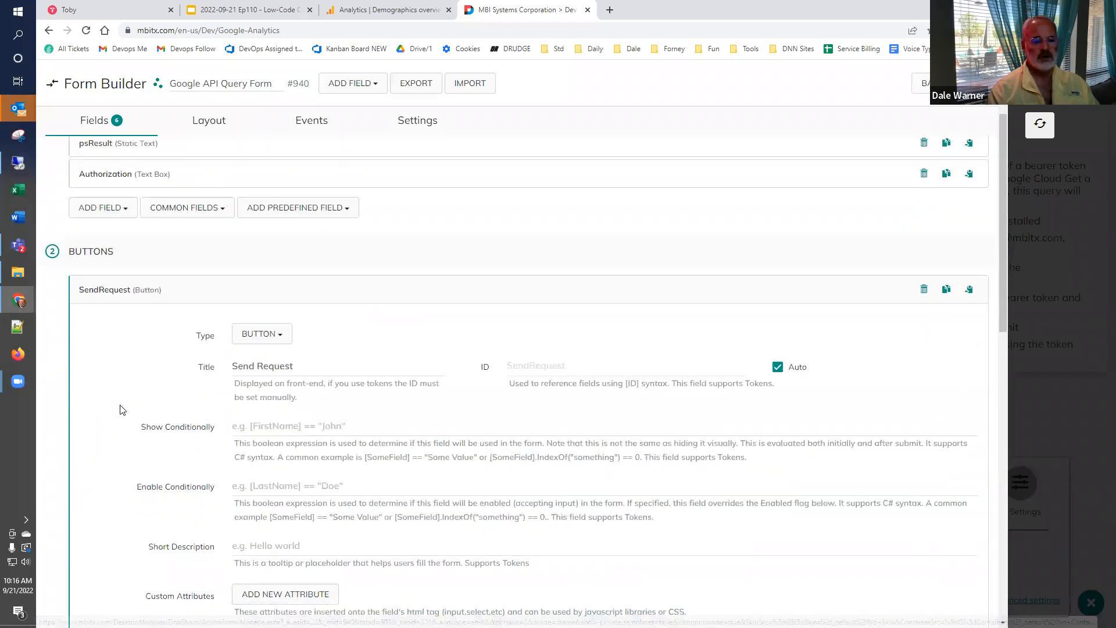
scroll(122, 410, down, 8)
scroll(122, 414, down, 4)
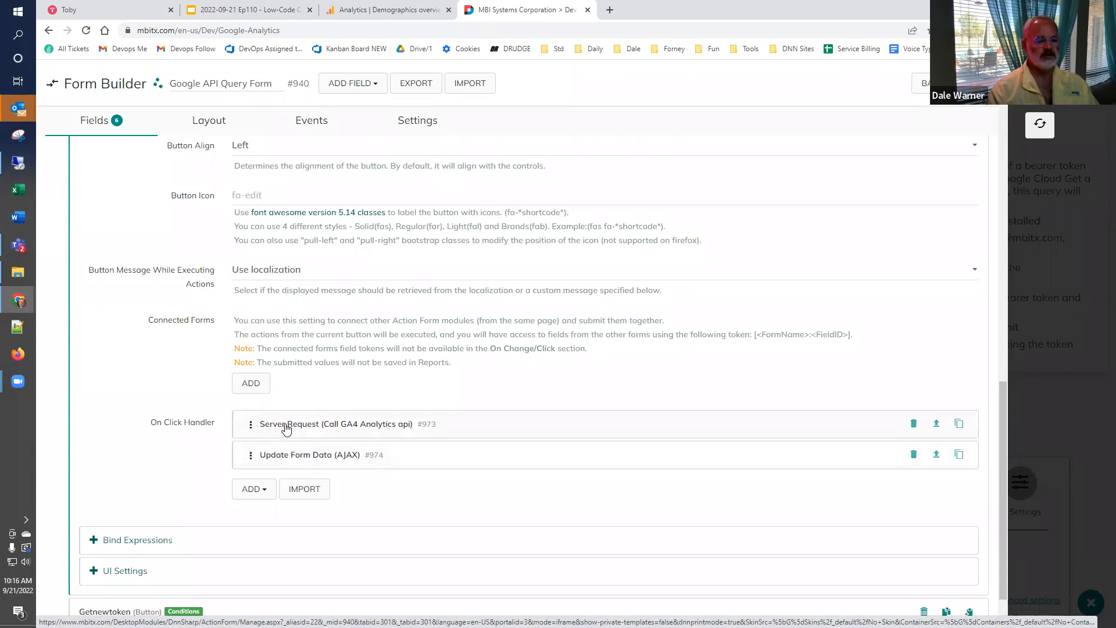
click(290, 429)
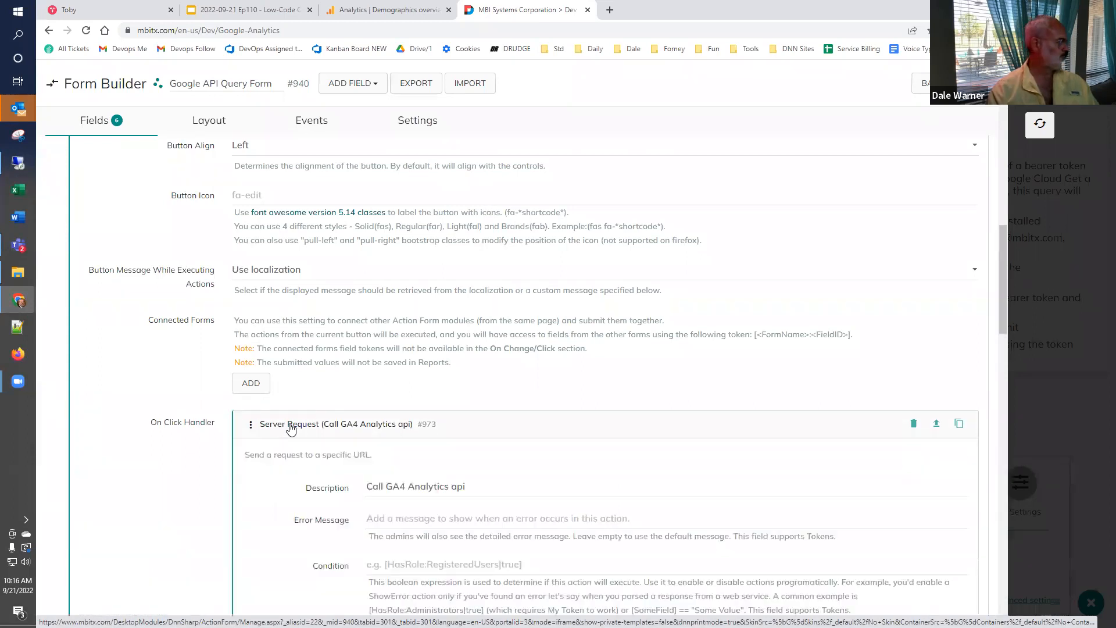
scroll(290, 429, down, 3)
scroll(292, 416, down, 2)
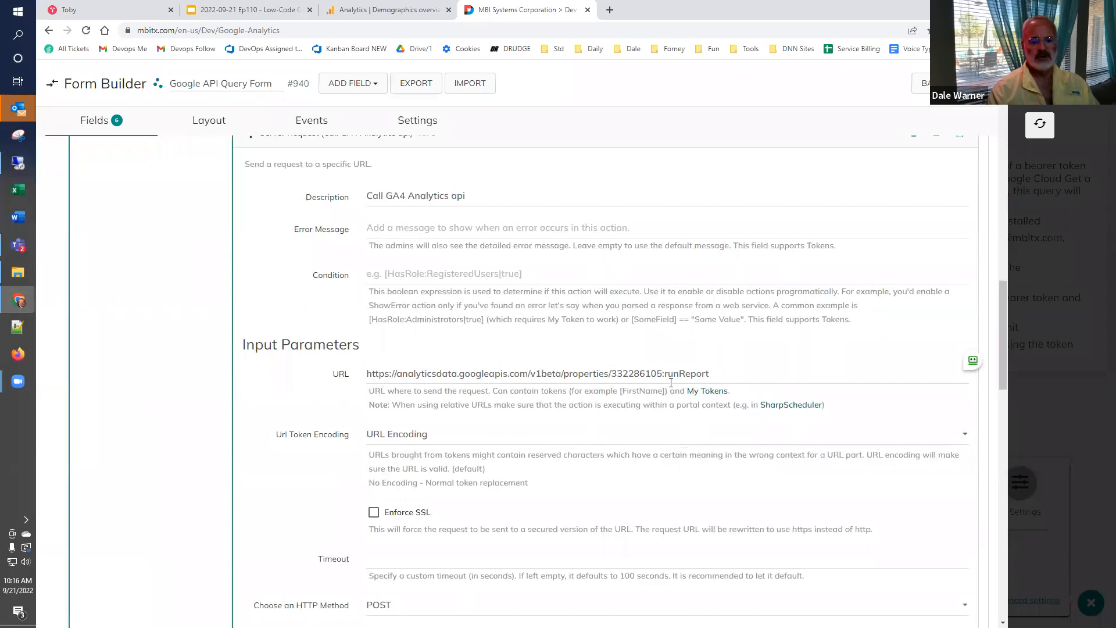
drag(657, 374, 616, 371)
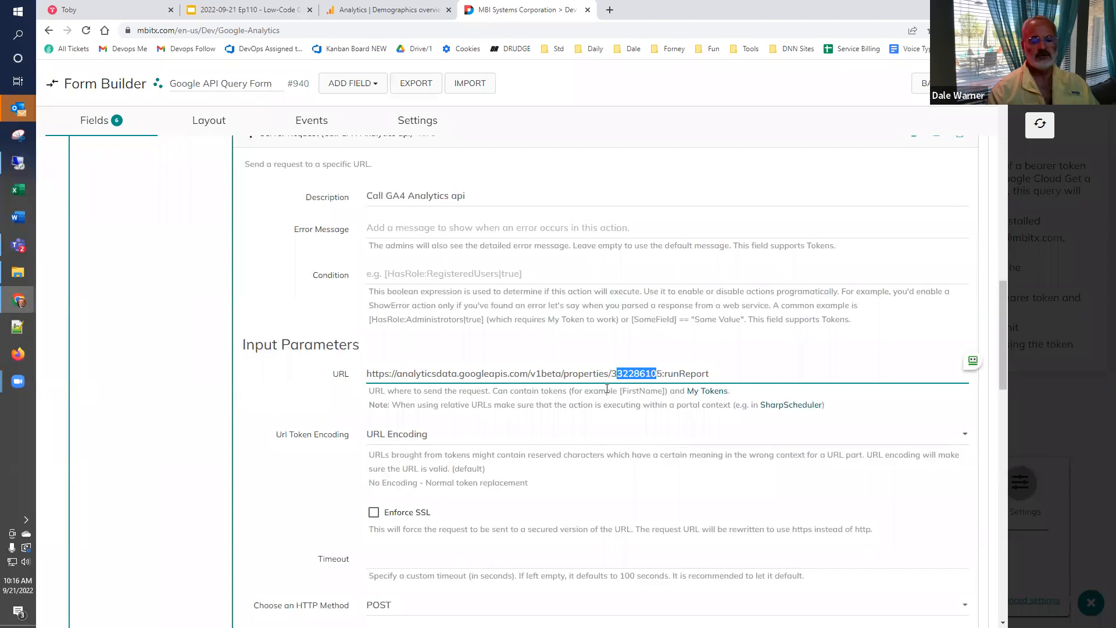
click(607, 388)
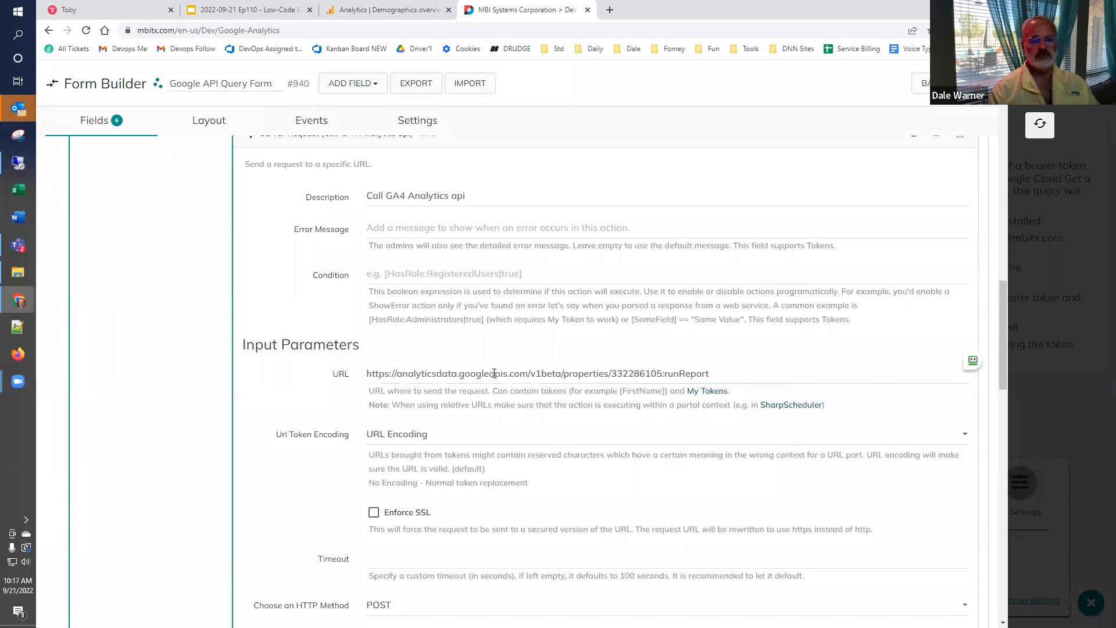
- Examine the Call GA4 Analytics api action's HTTP method, data, Authorization header and output token name
scroll(488, 375, down, 4)
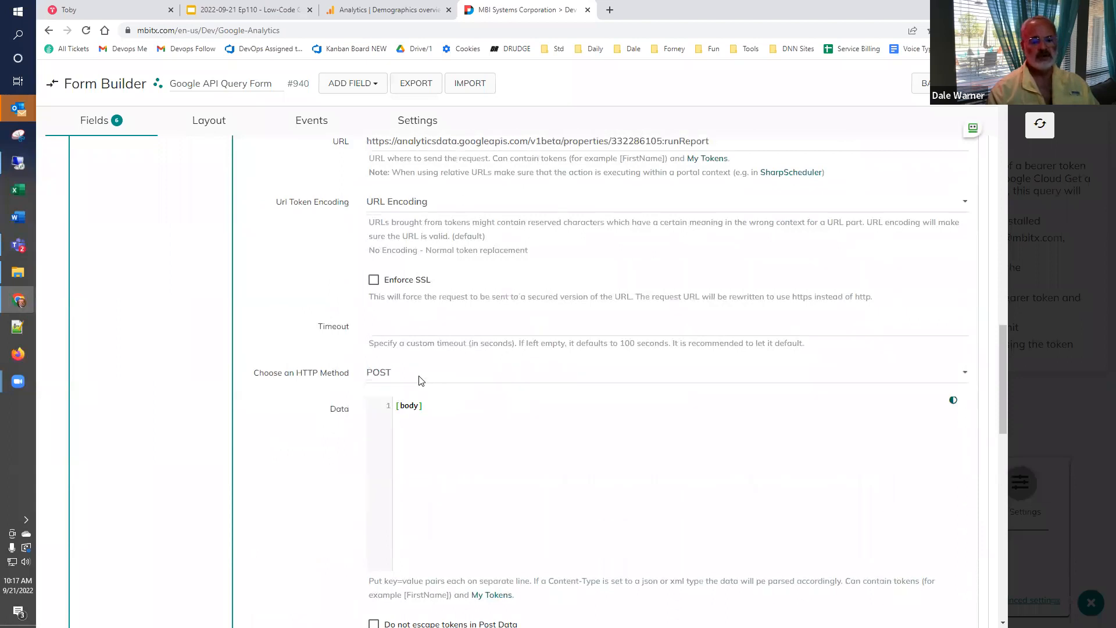
scroll(373, 385, down, 2)
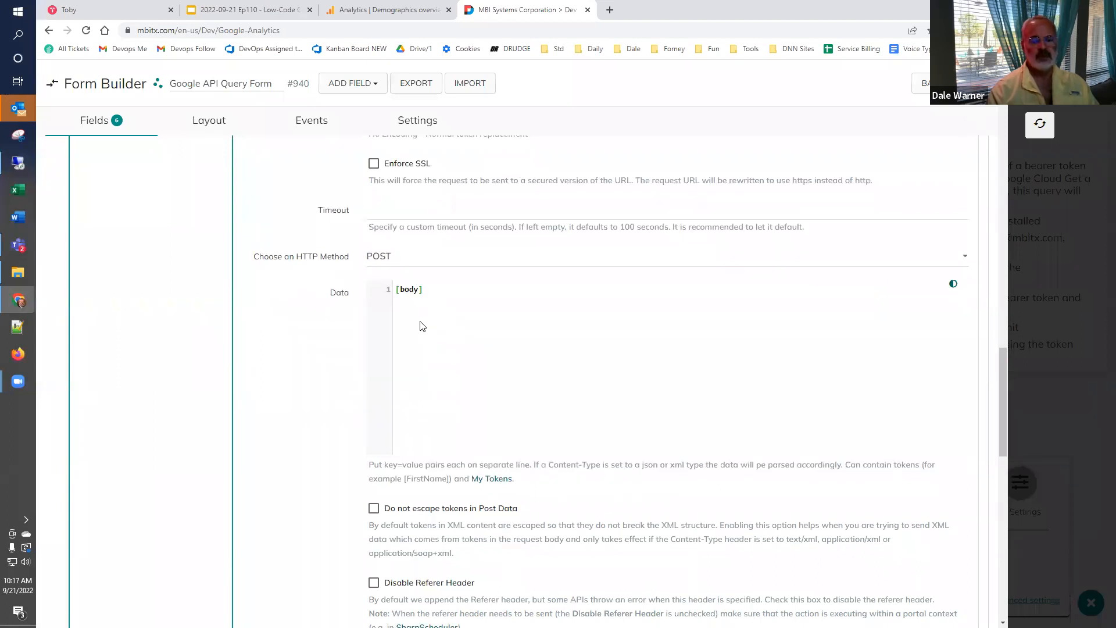
scroll(362, 345, down, 2)
scroll(362, 345, down, 5)
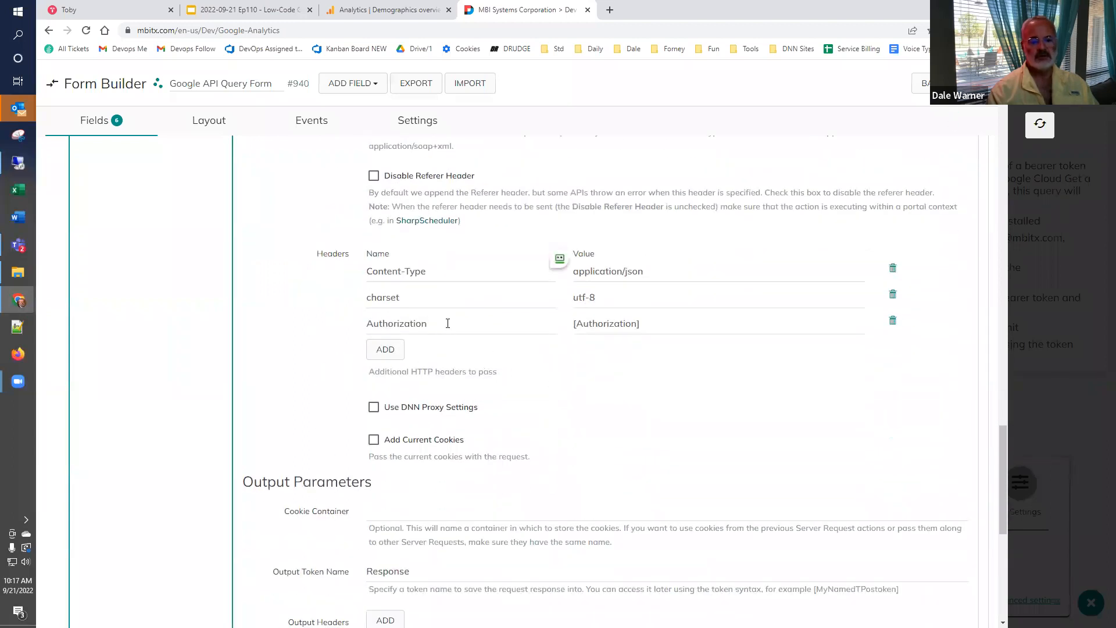
drag(448, 323, 333, 343)
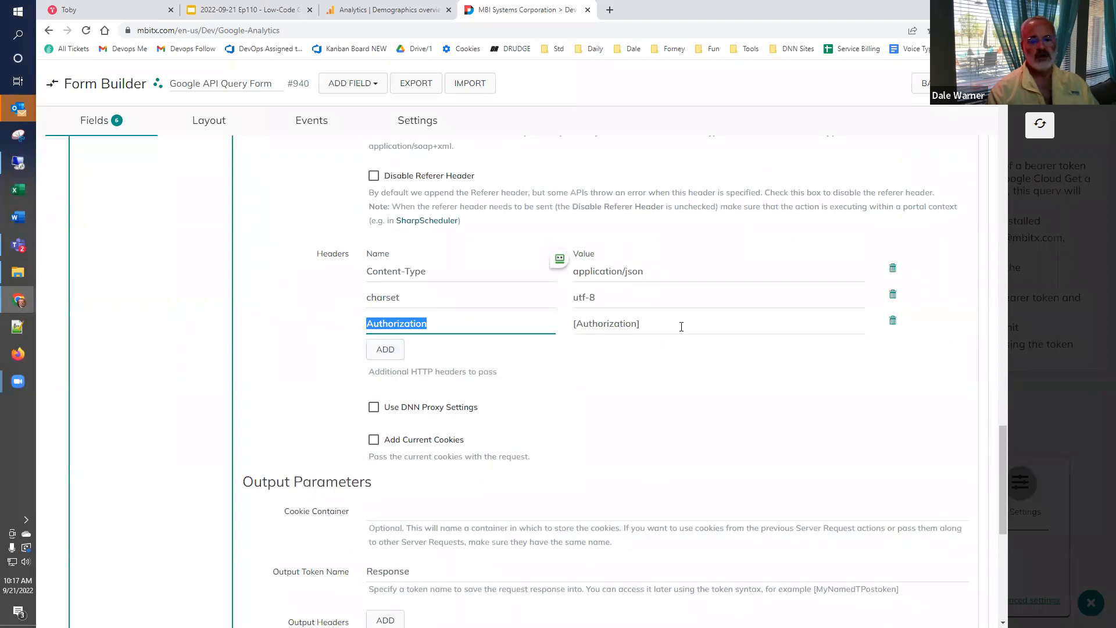
drag(679, 324, 512, 330)
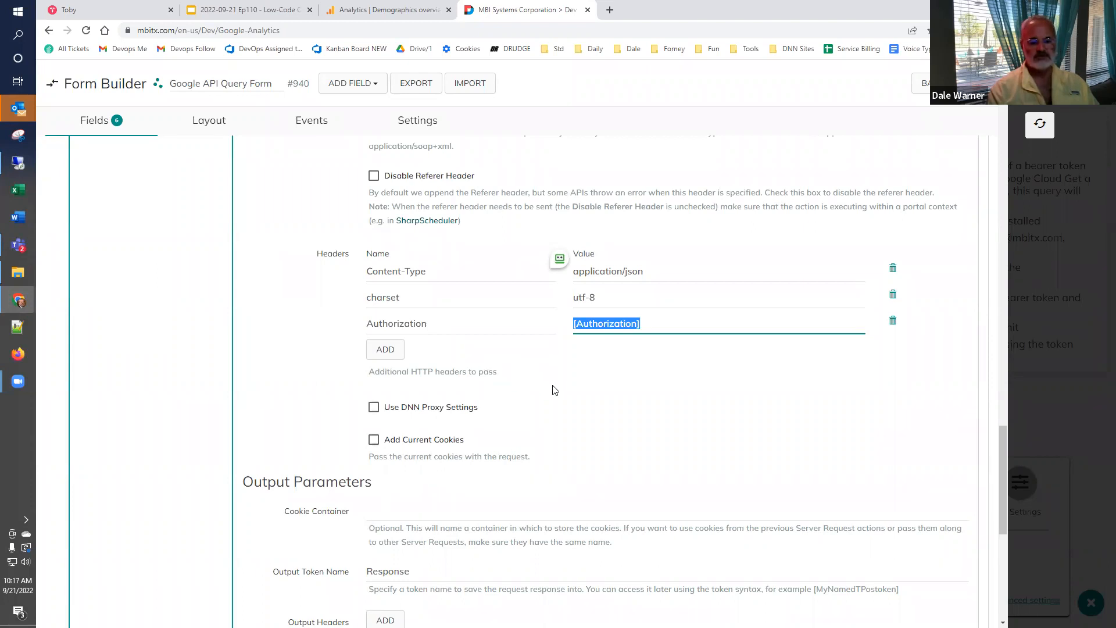
scroll(431, 477, down, 2)
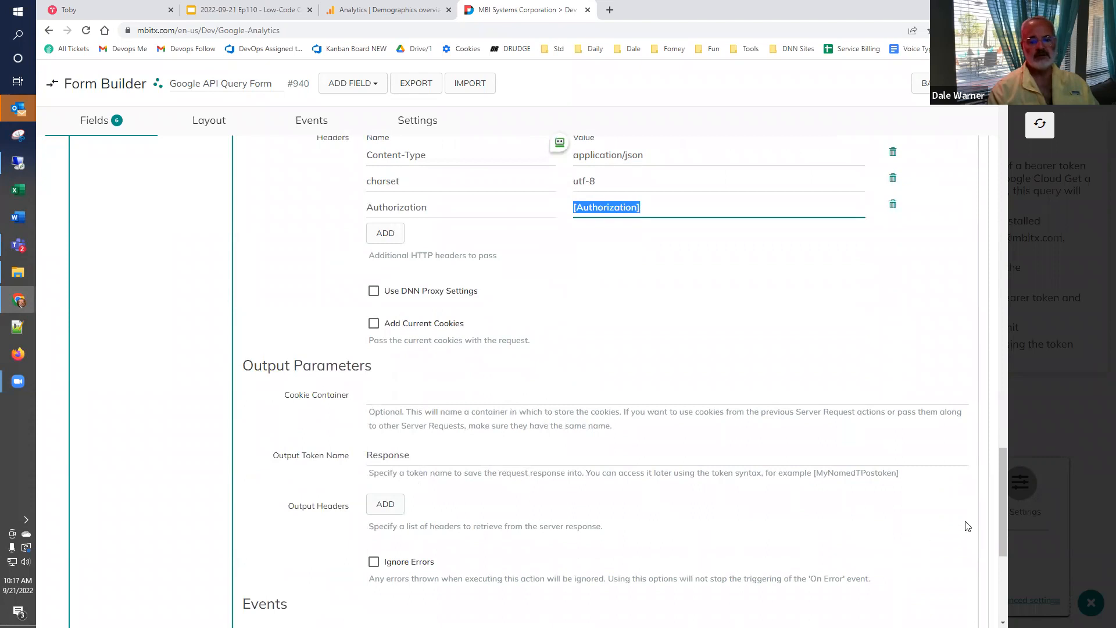
- Leave the Form Builder and send the users-by-country request from the Google API Query Form
drag(1003, 505, 985, 136)
scroll(984, 136, up, 3)
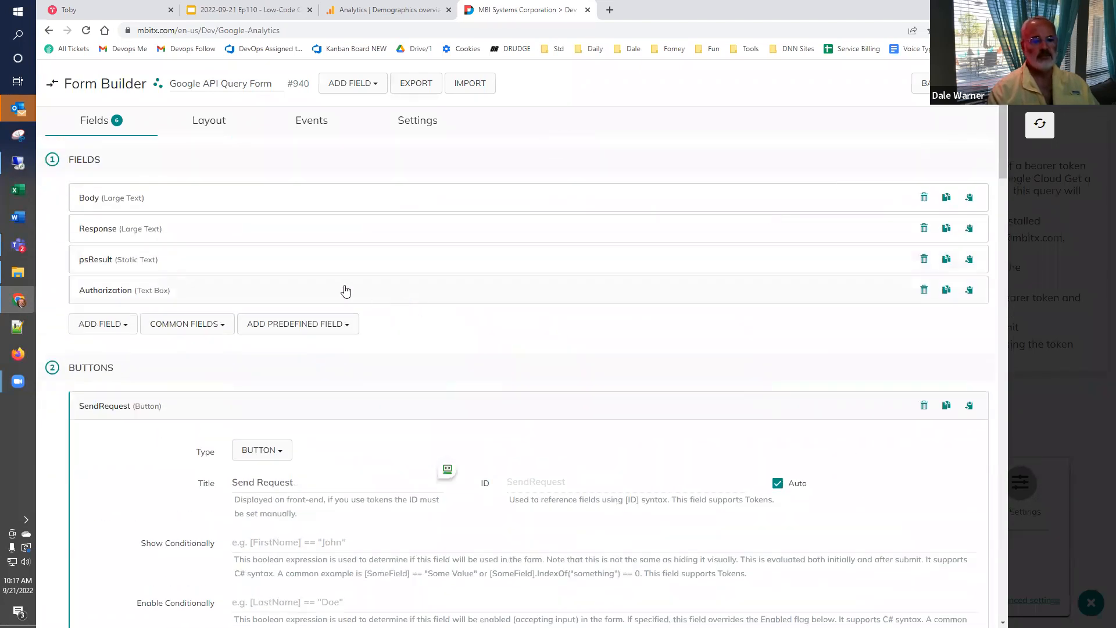
click(1040, 124)
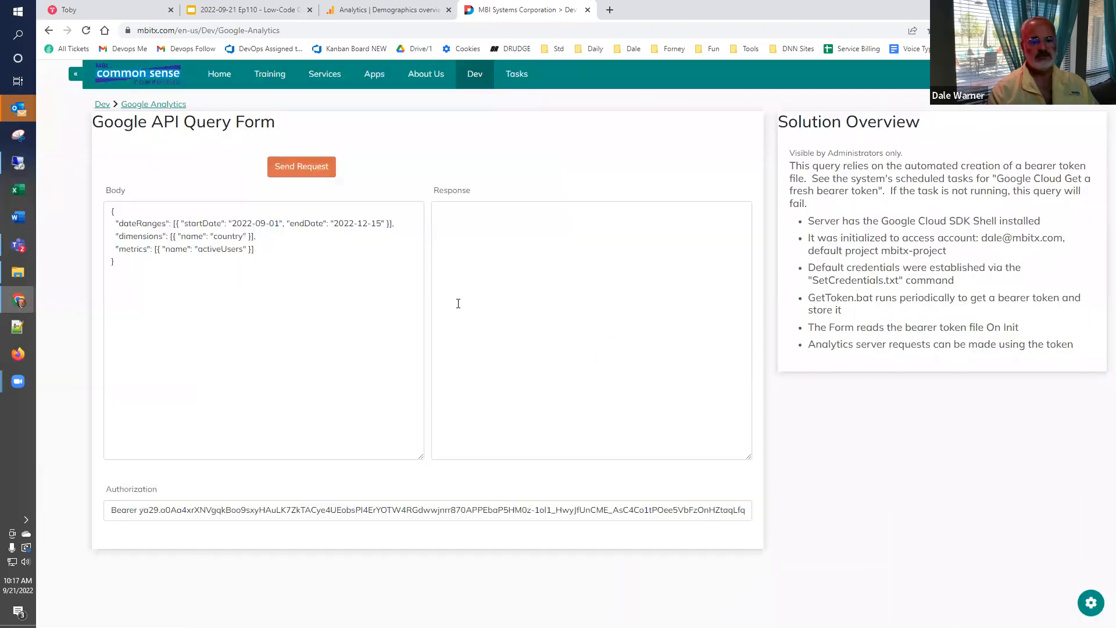
click(296, 166)
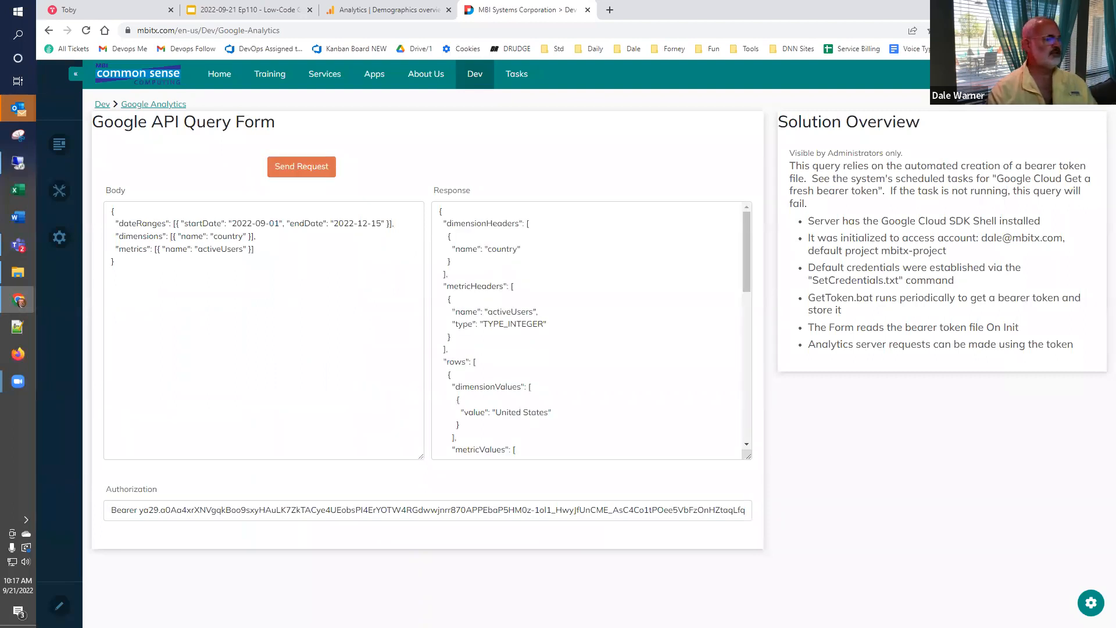
- Switch to the Low-Code Café presentation, show slide 33, and open its GA4 Query Explorer link
click(232, 10)
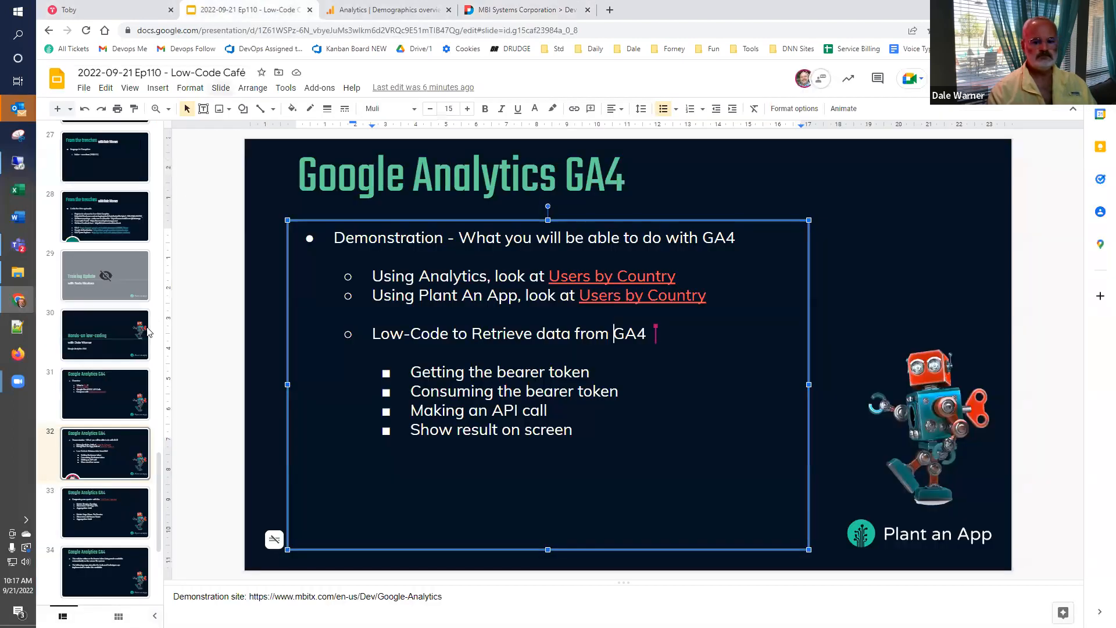
scroll(64, 453, down, 2)
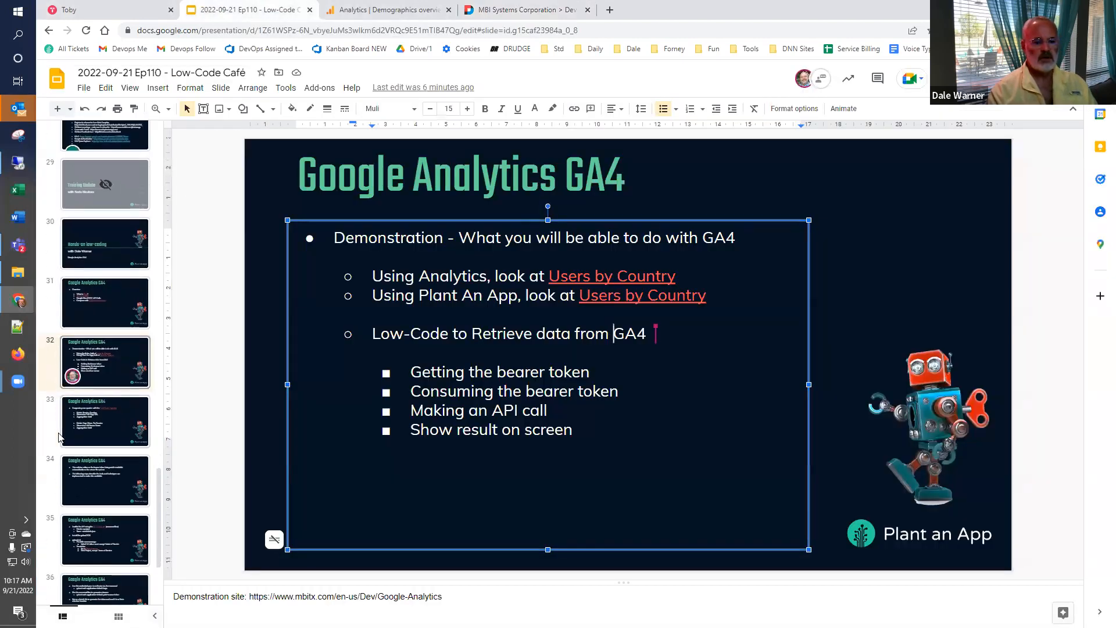
click(55, 407)
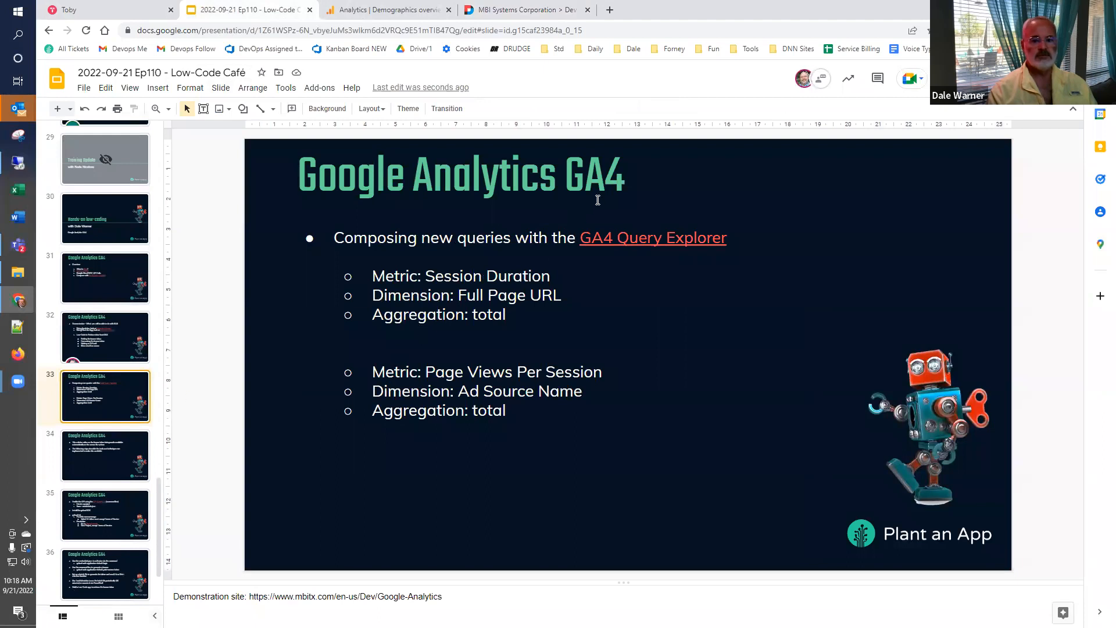
click(636, 243)
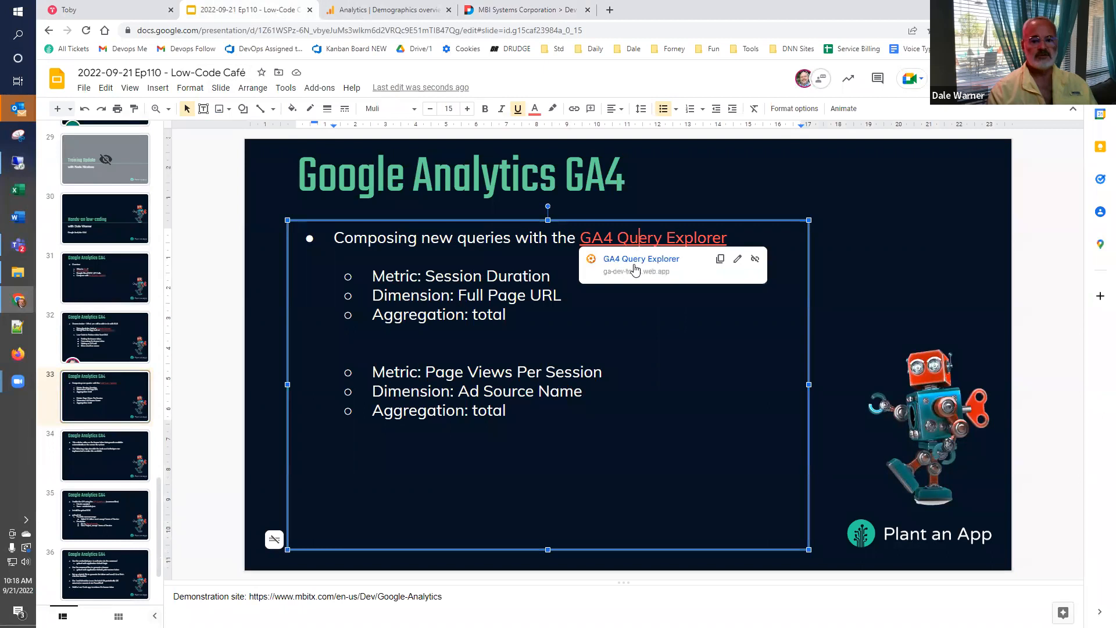
click(639, 264)
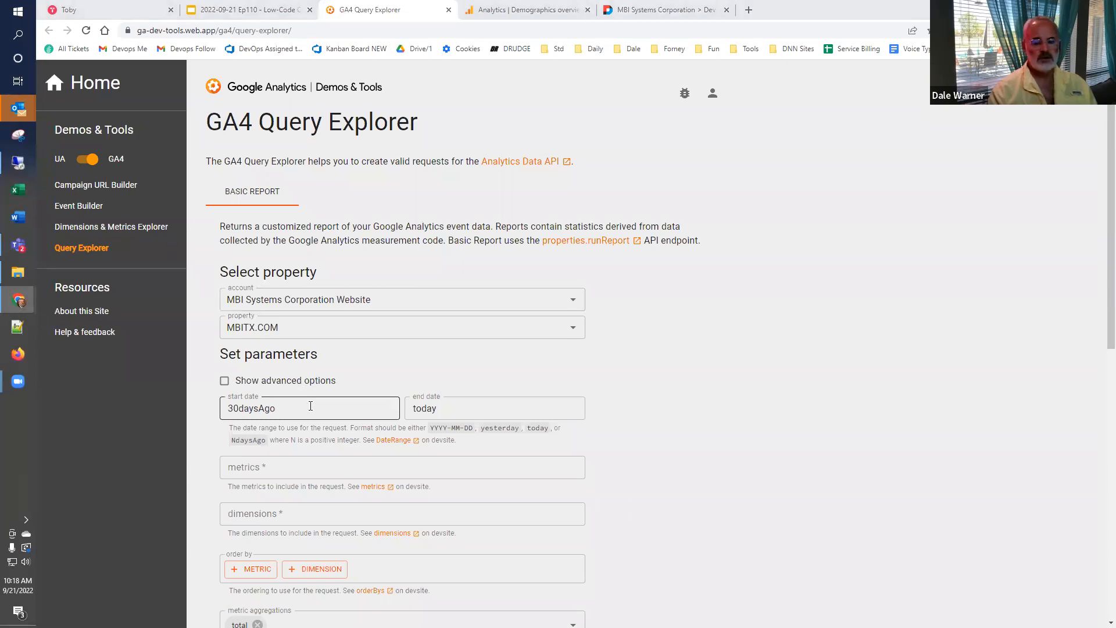
- Set the query's metric to averageSessionDuration and its dimension to fullPageUrl
scroll(311, 406, down, 2)
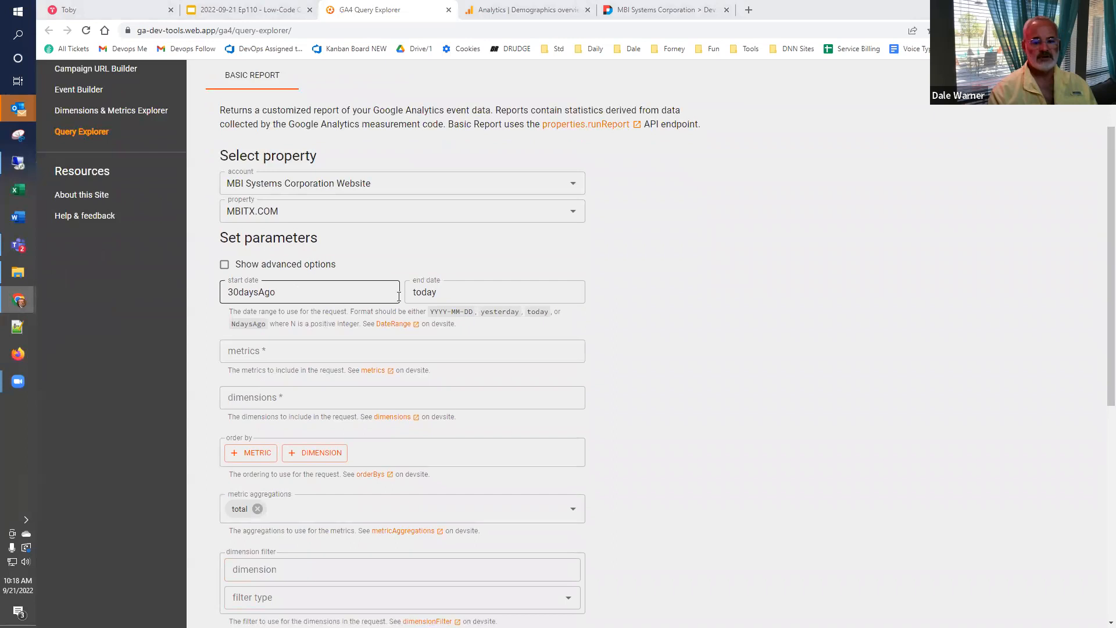
click(289, 350)
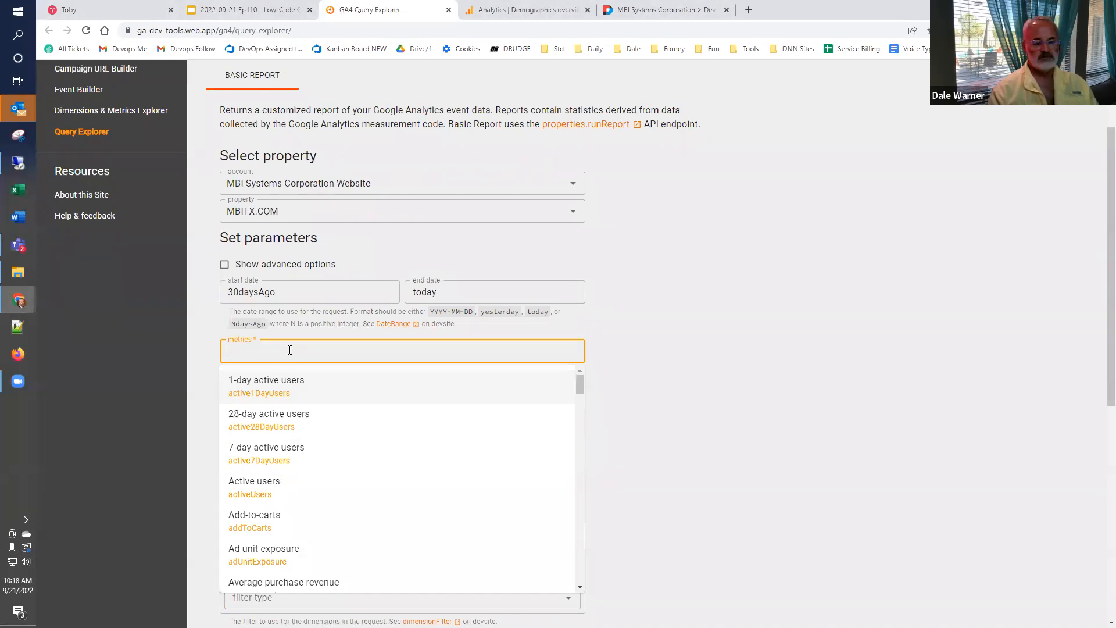
text(sess)
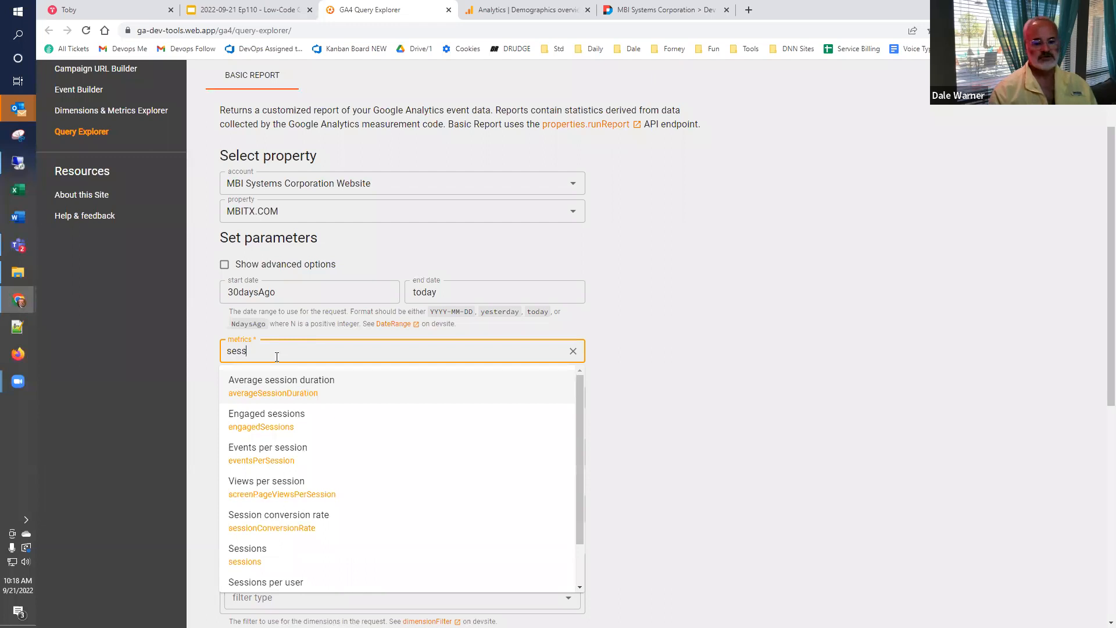
click(280, 384)
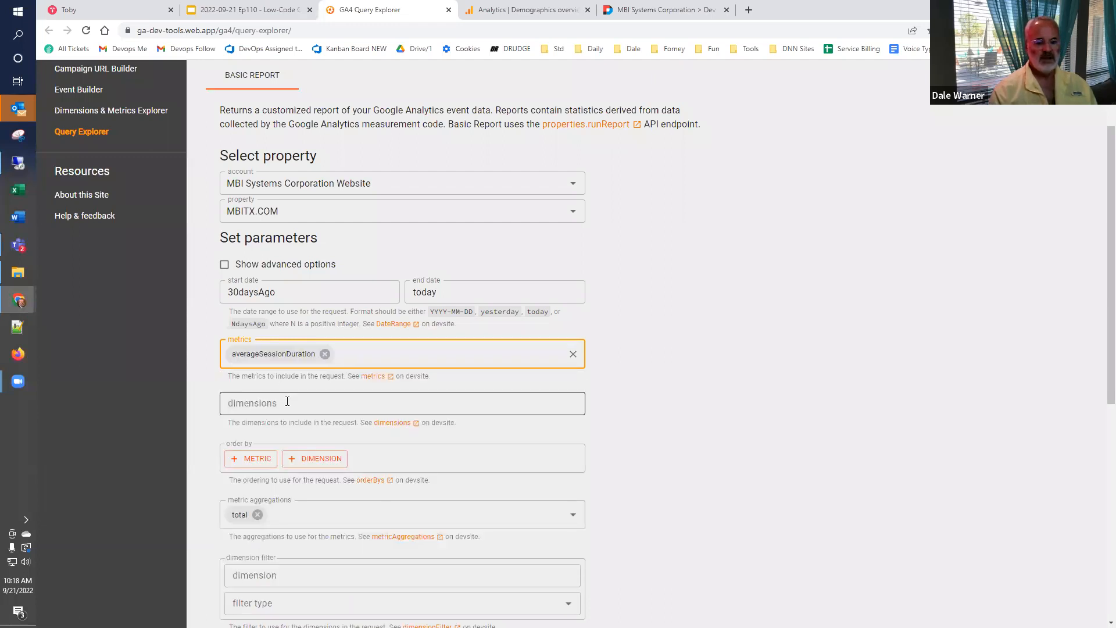
click(287, 401)
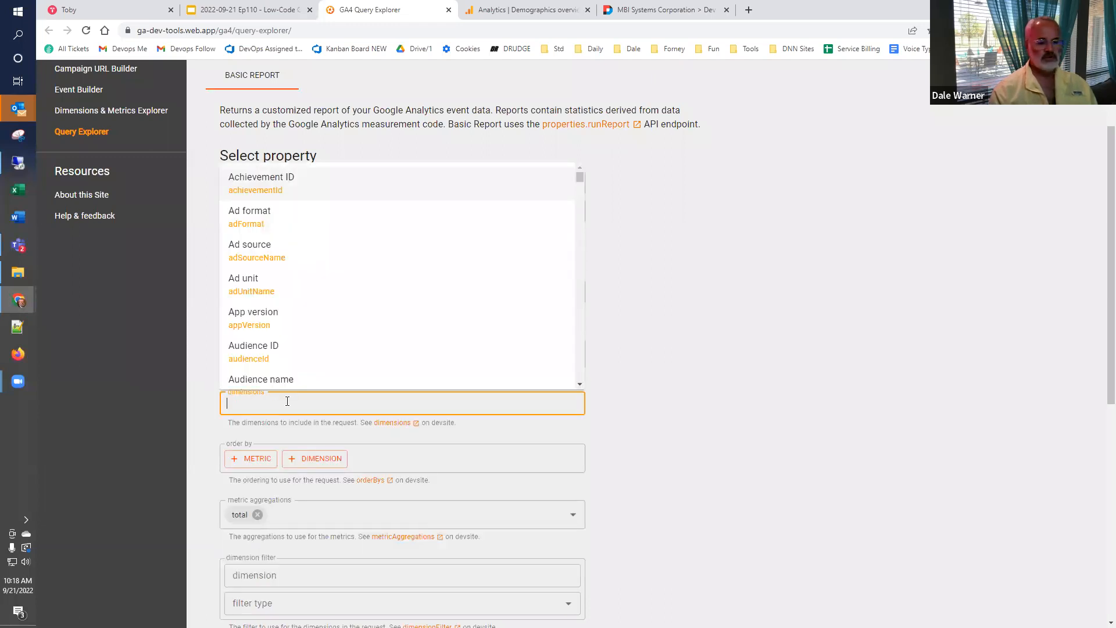
text(url)
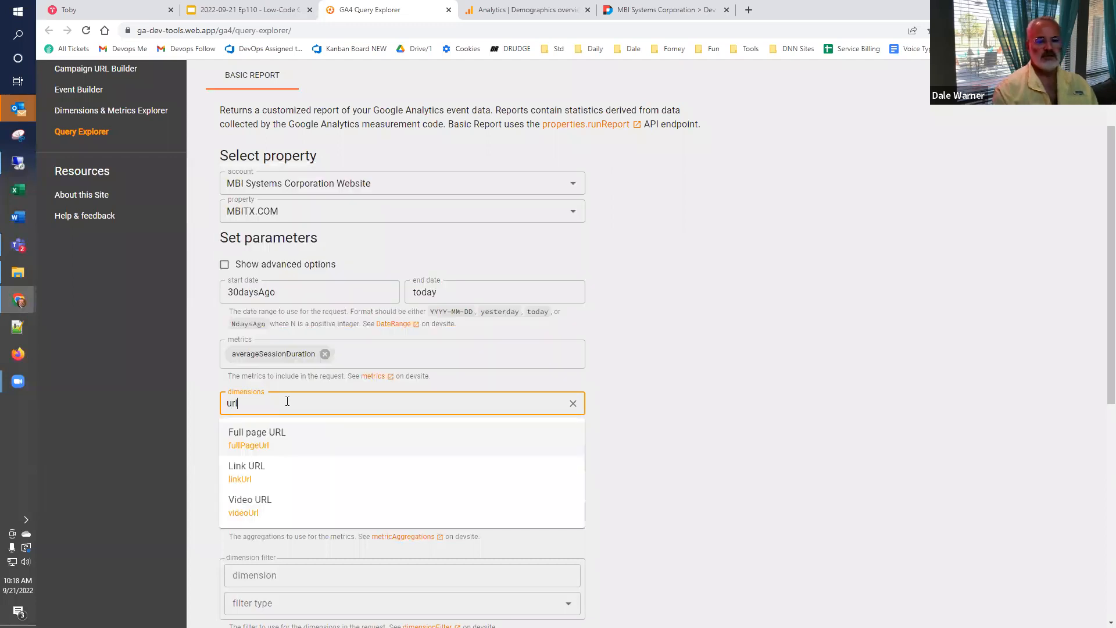
click(291, 436)
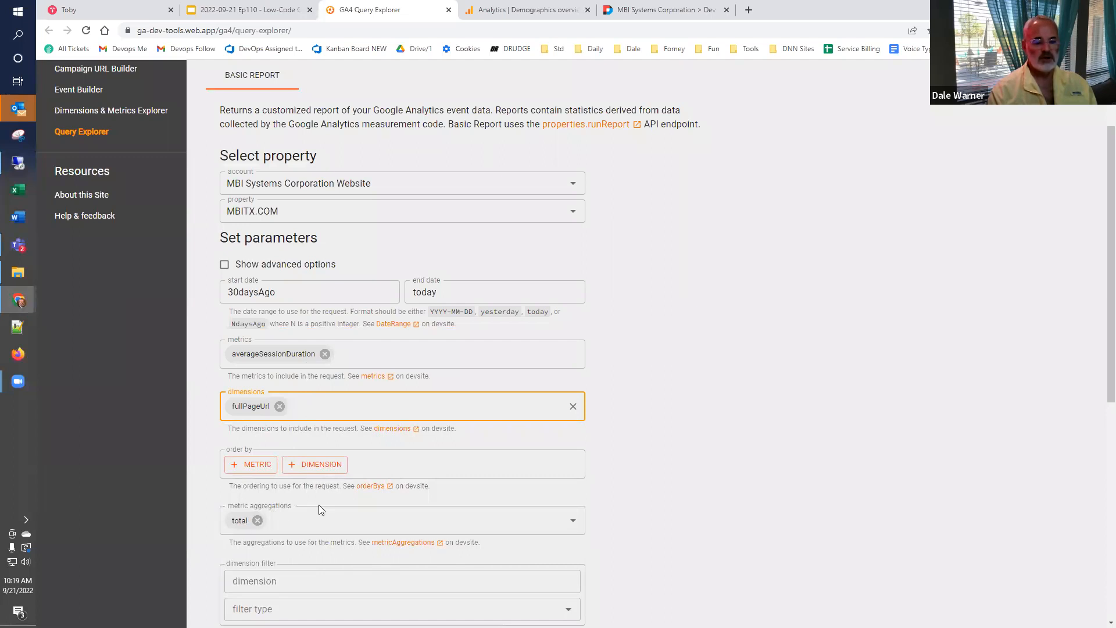
- Run the averageSessionDuration by fullPageUrl query in the GA4 Query Explorer
scroll(674, 430, down, 2)
scroll(671, 438, down, 6)
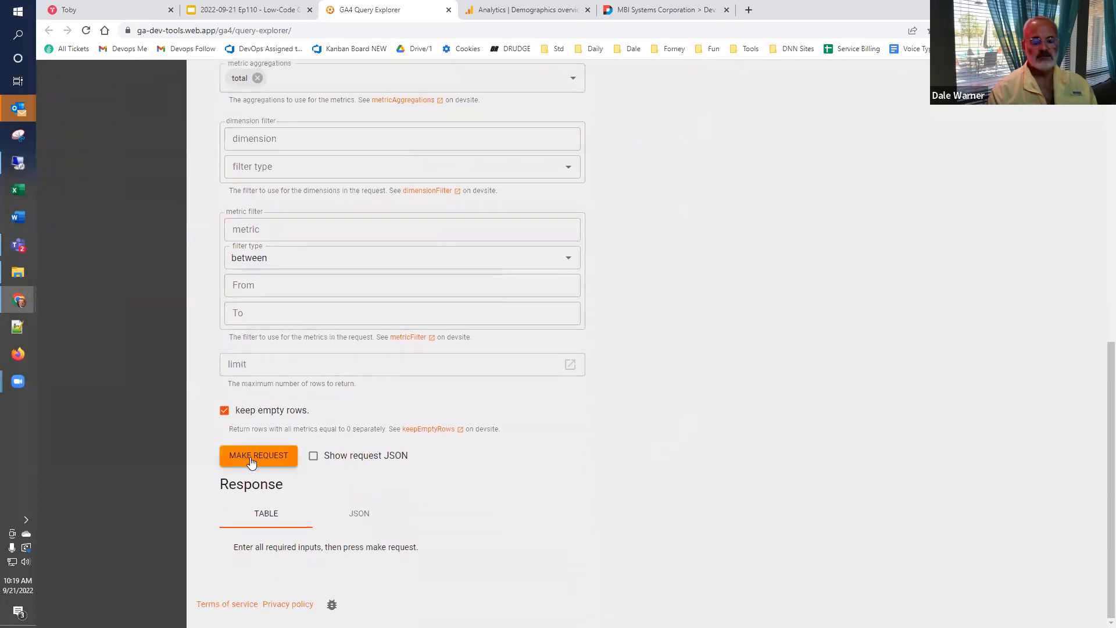
click(263, 461)
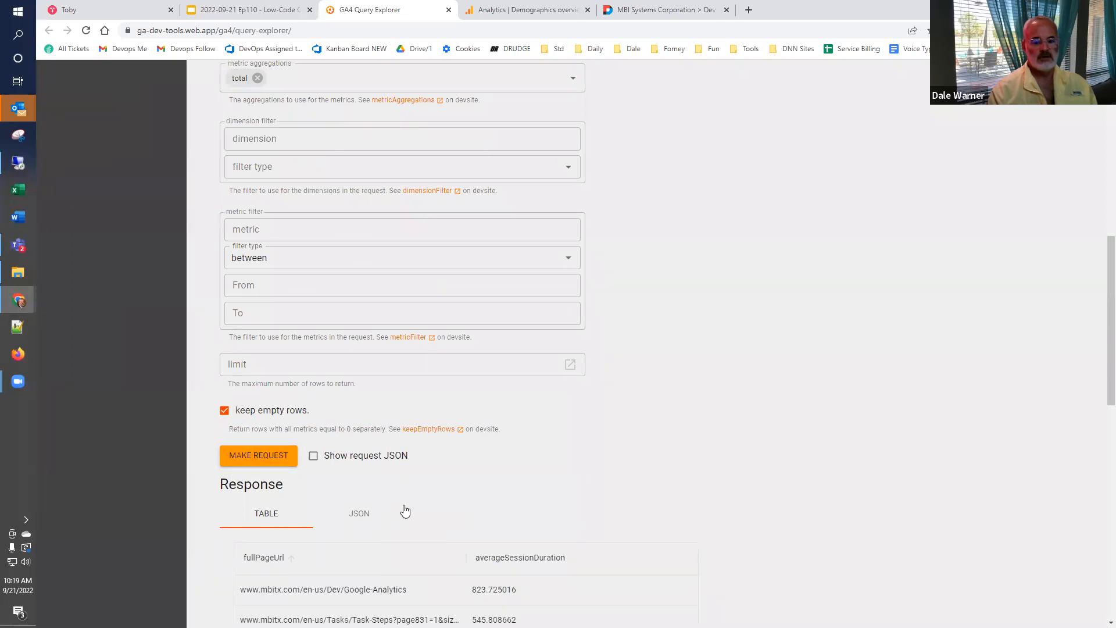
- Review the response table, then show the request JSON and copy it to the clipboard
scroll(404, 511, down, 3)
scroll(371, 537, down, 1)
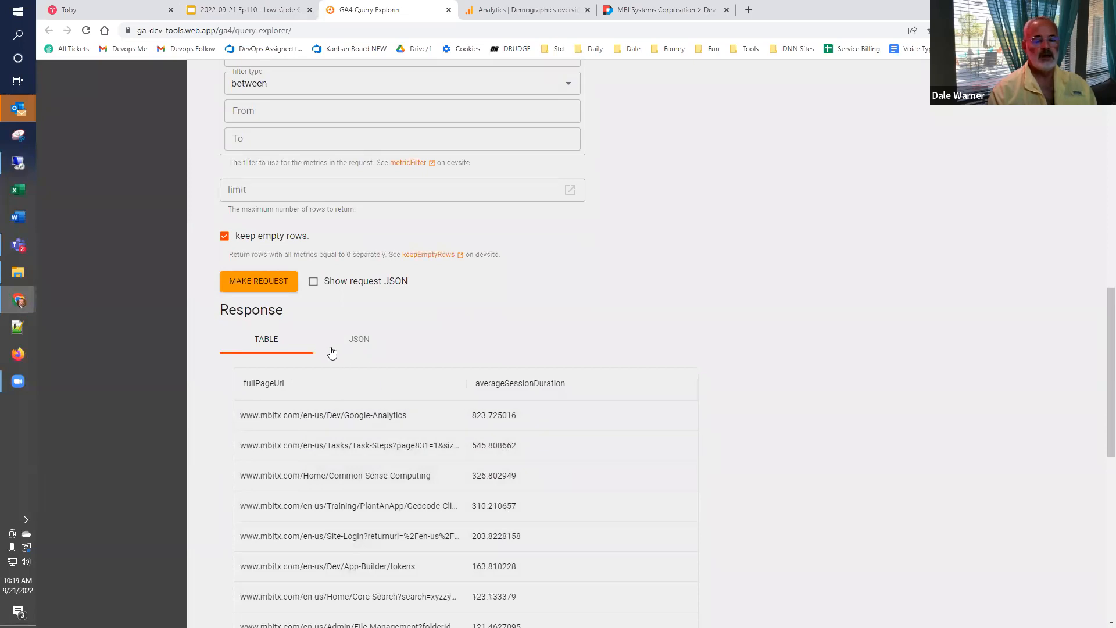
click(314, 284)
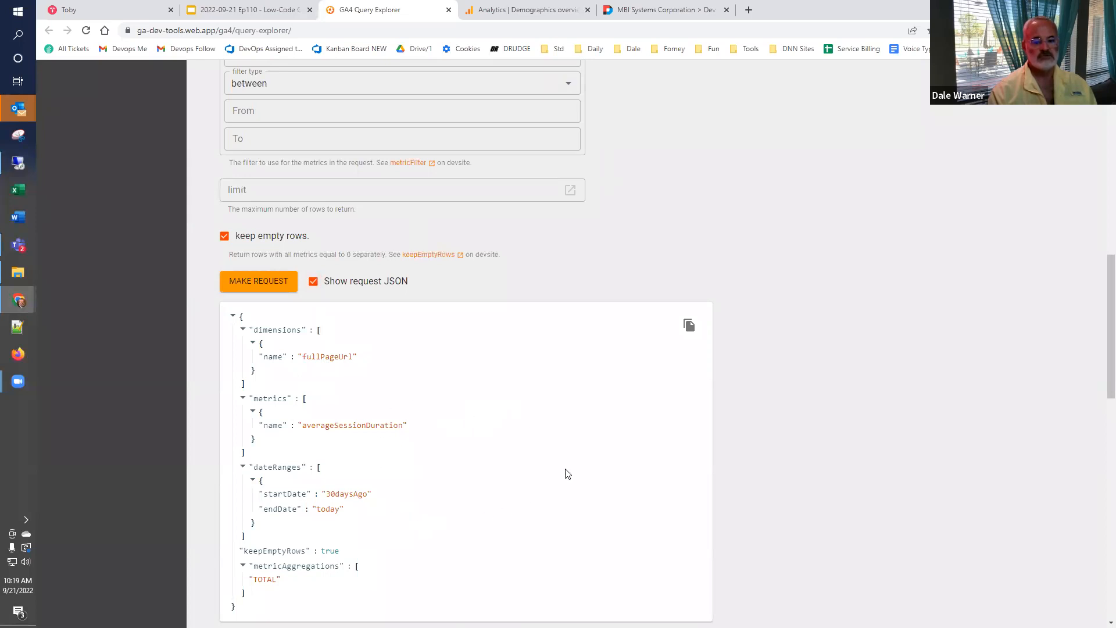
click(689, 326)
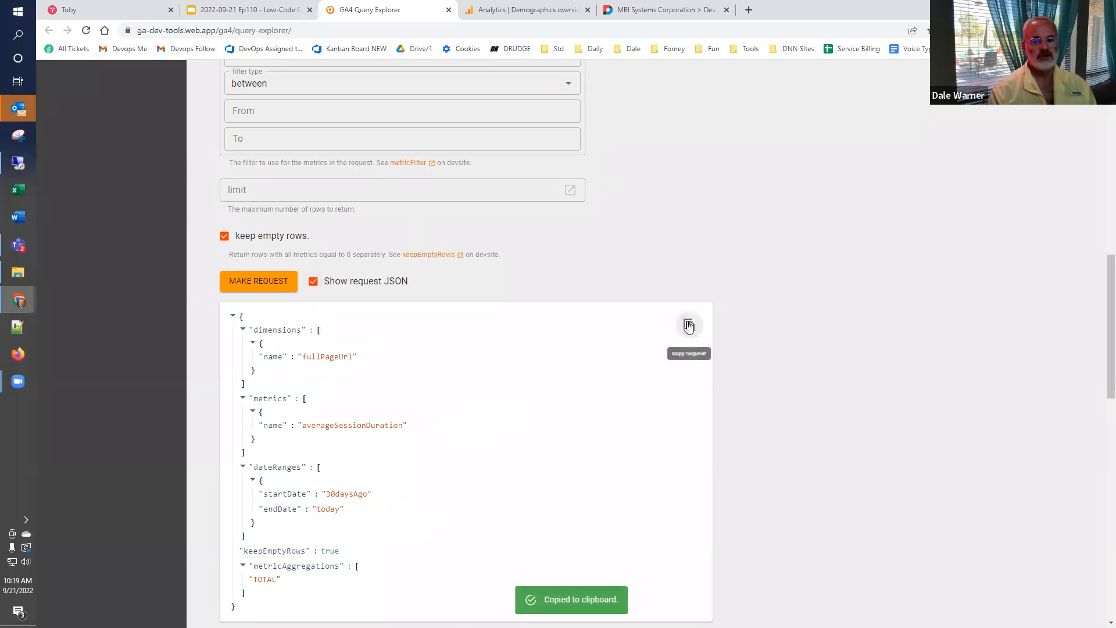
- Switch to the Google API Query Form, replace the body with the copied request JSON, send it, and review the response
click(655, 10)
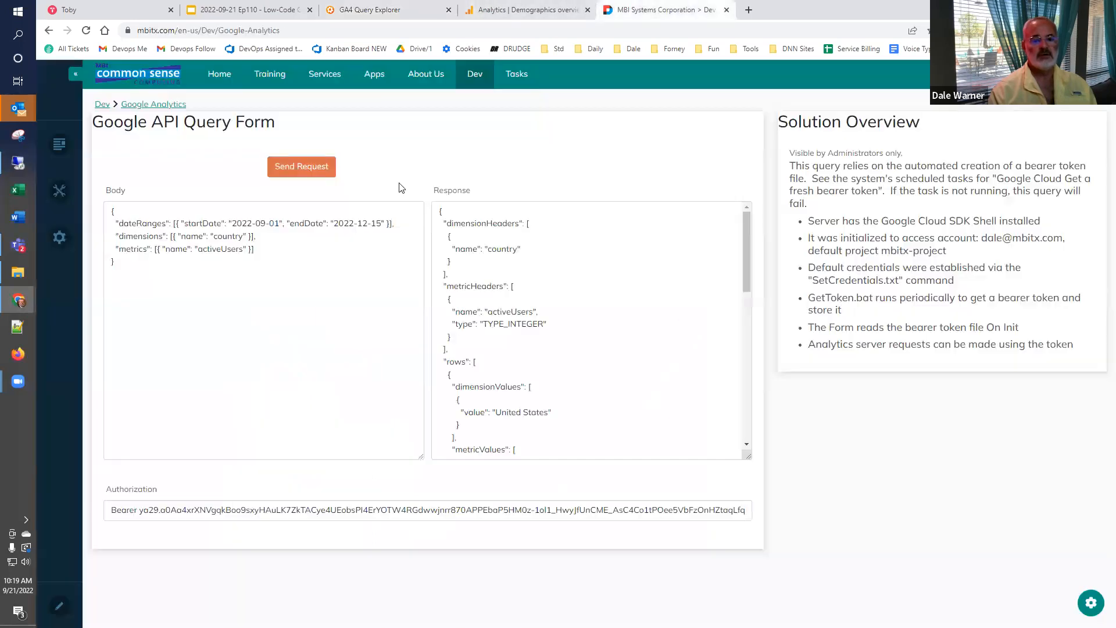
click(349, 321)
key(ctrl+a)
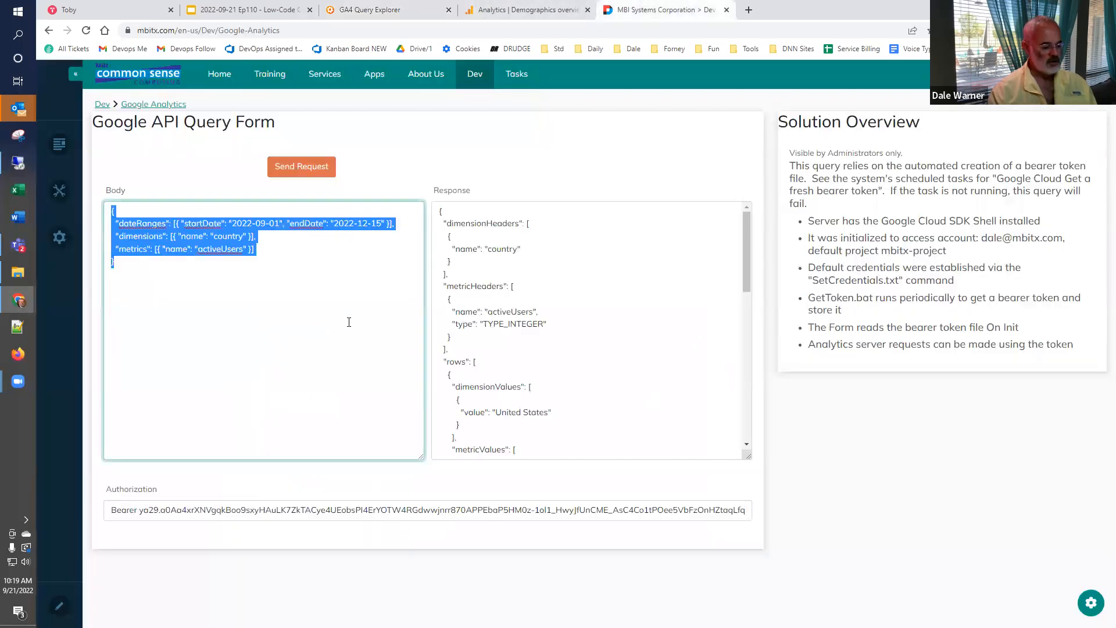
key(ctrl+v)
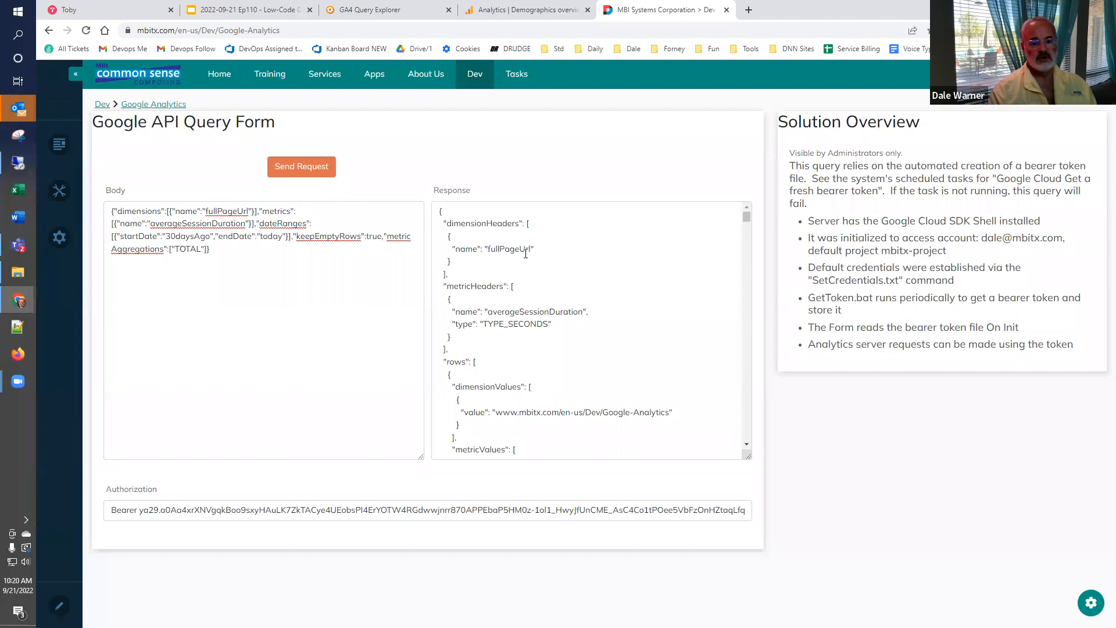
scroll(550, 308, down, 2)
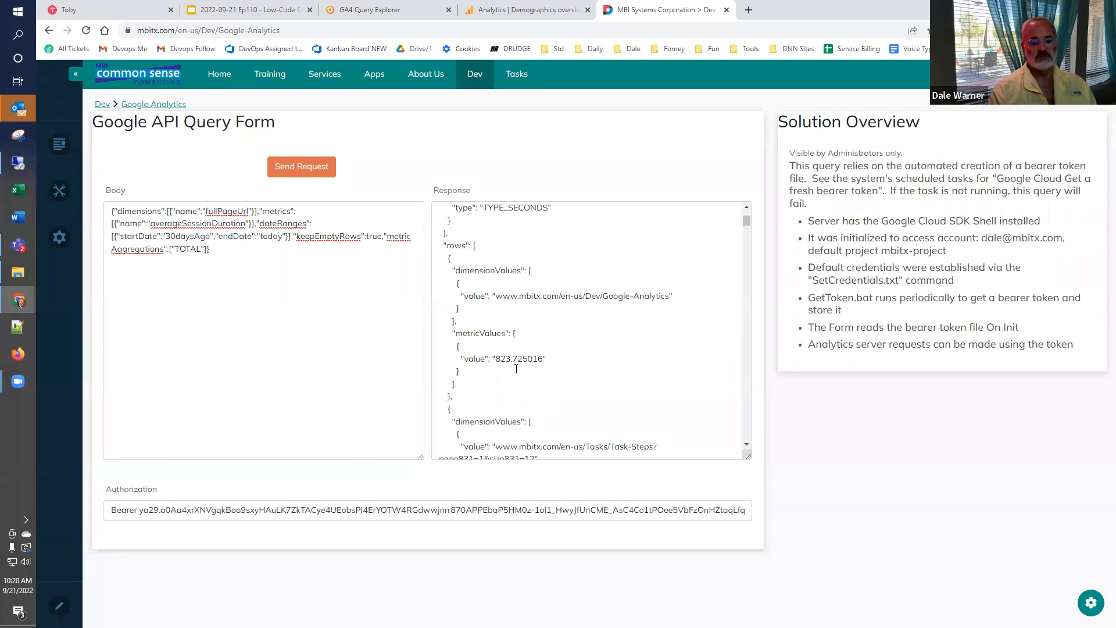
- Return to the GA4 Query Explorer, compare its response table, and replace the query's metric with screenPageViewsPerSession
click(403, 17)
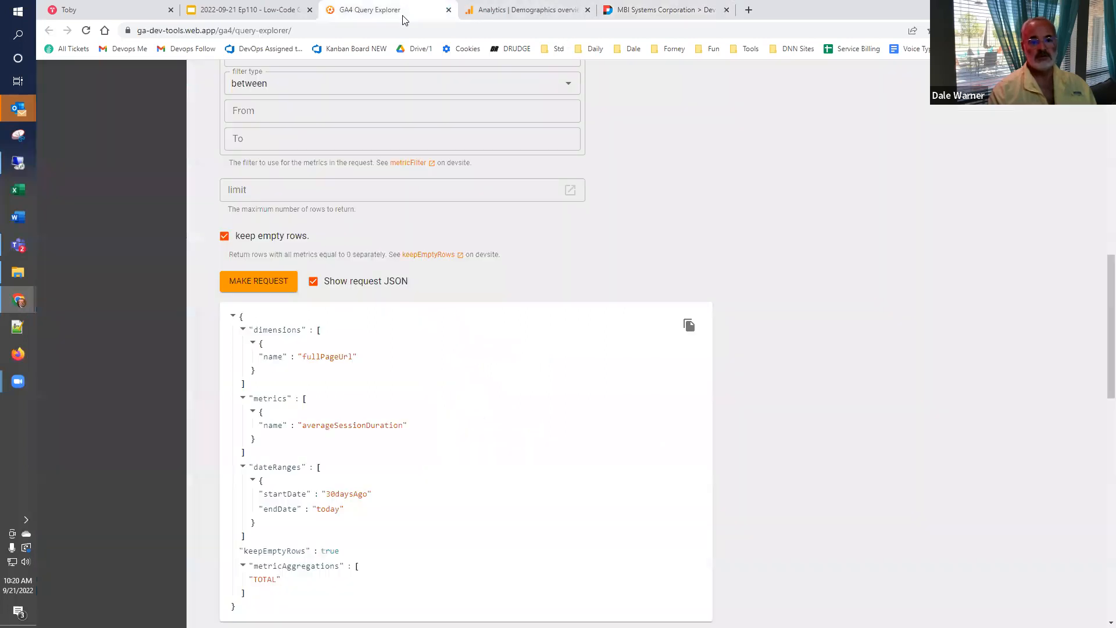
scroll(764, 405, down, 2)
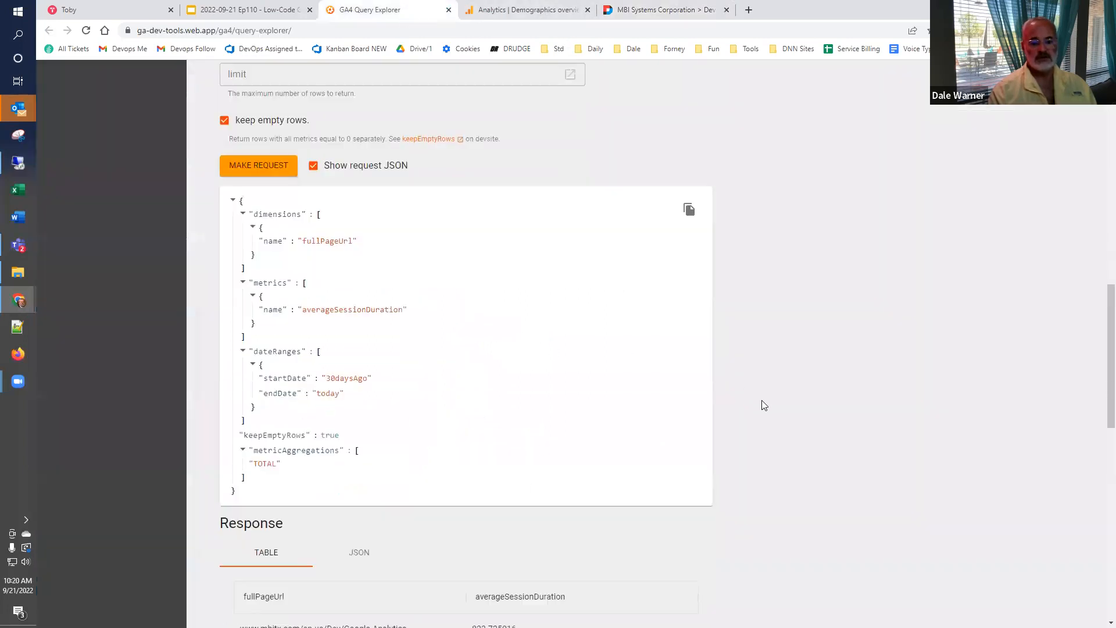
scroll(764, 405, down, 6)
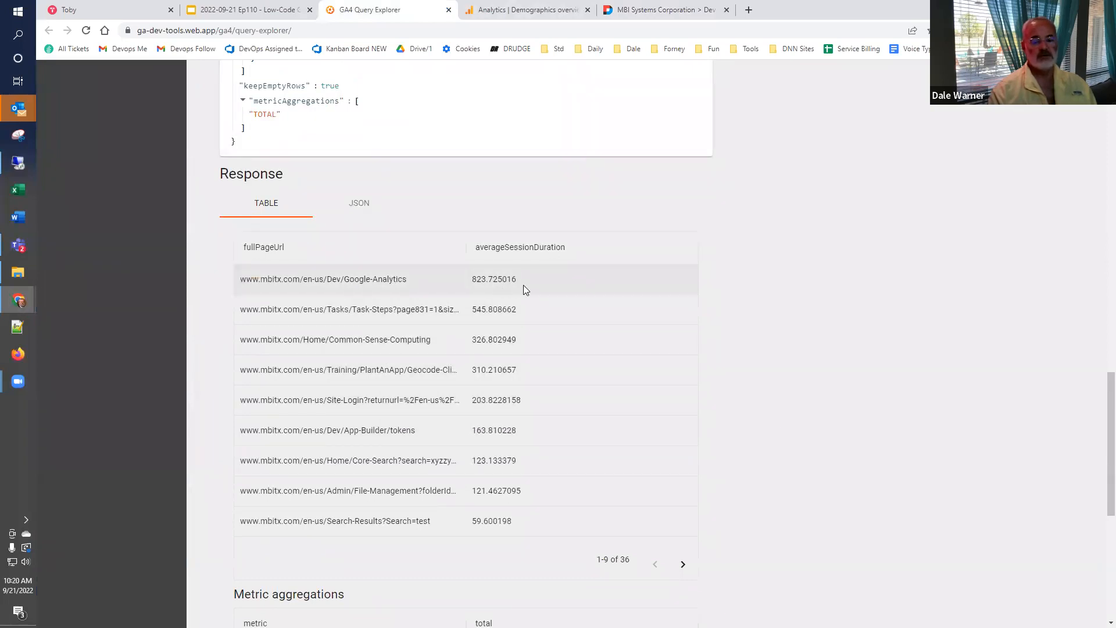
scroll(446, 240, up, 4)
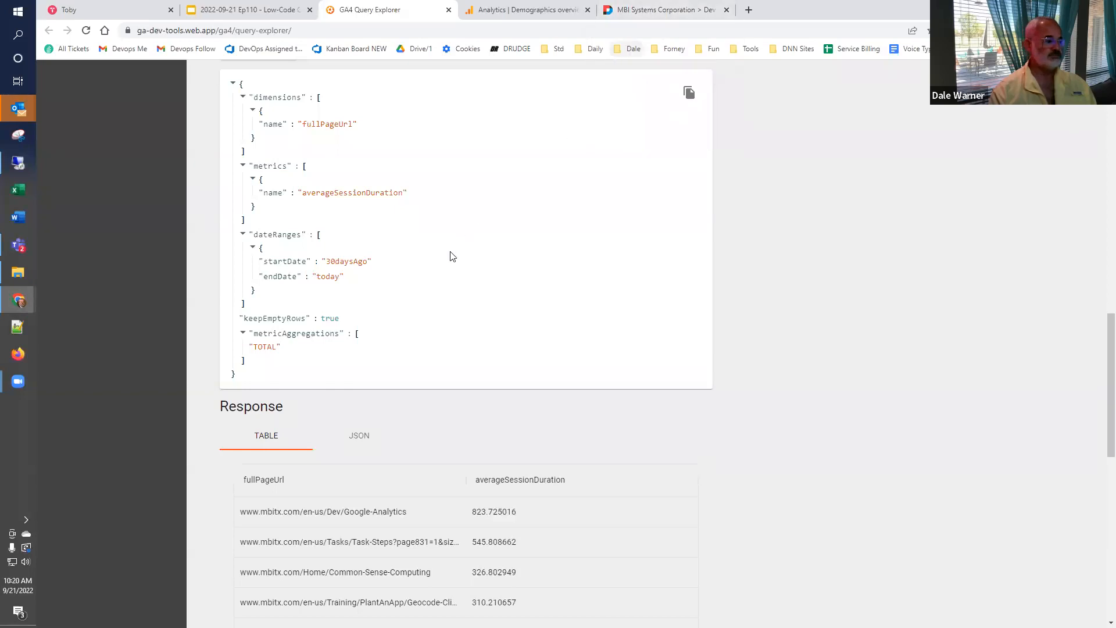
scroll(850, 379, up, 8)
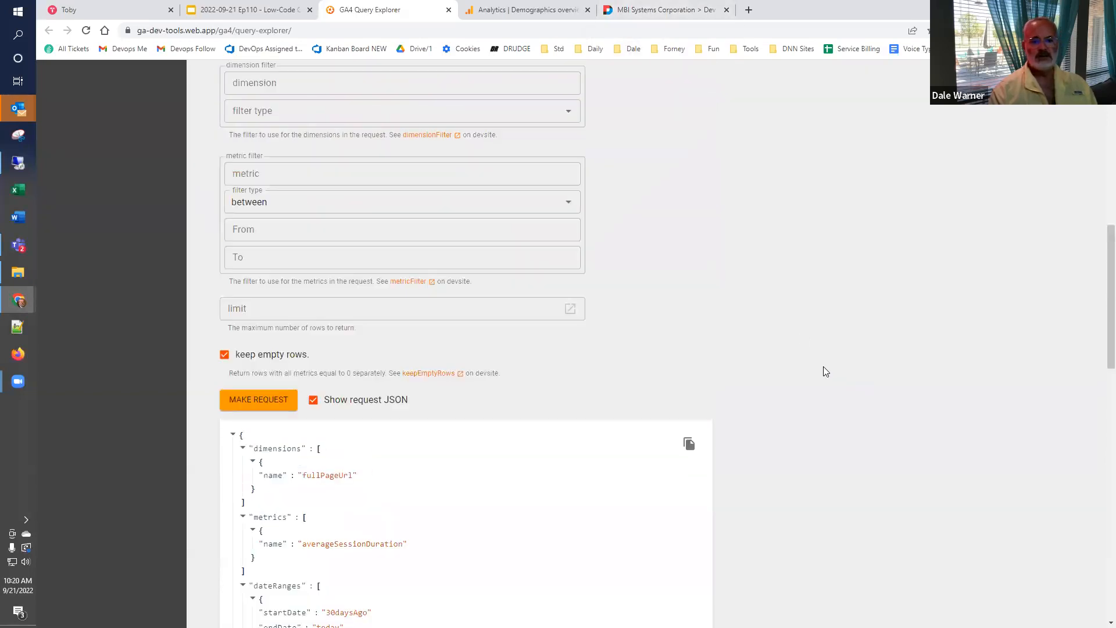
scroll(560, 328, up, 5)
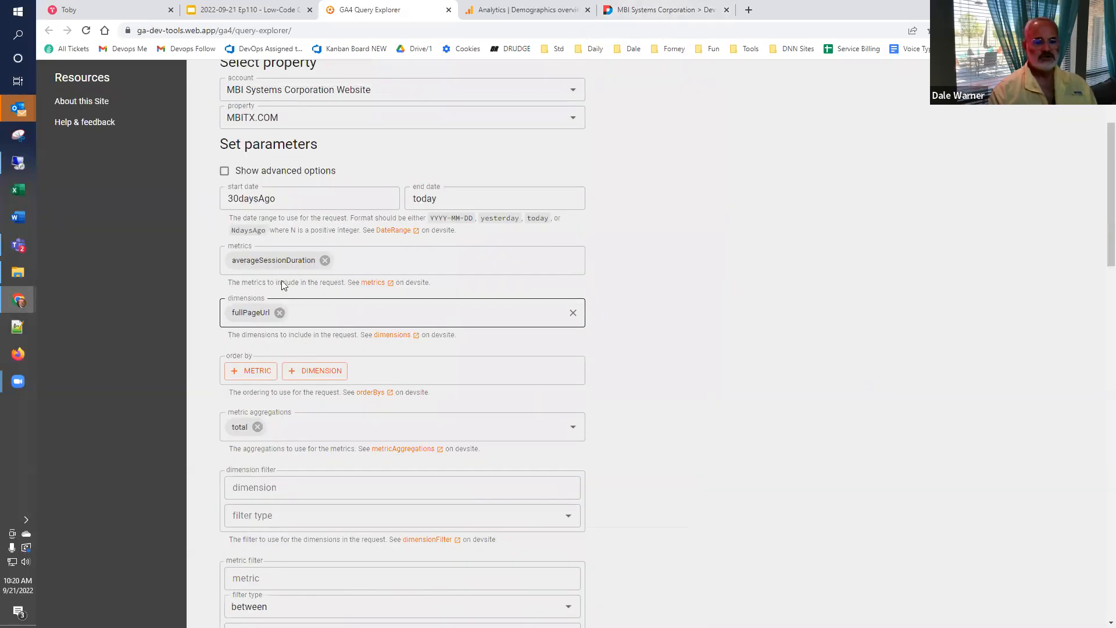
click(320, 260)
click(321, 259)
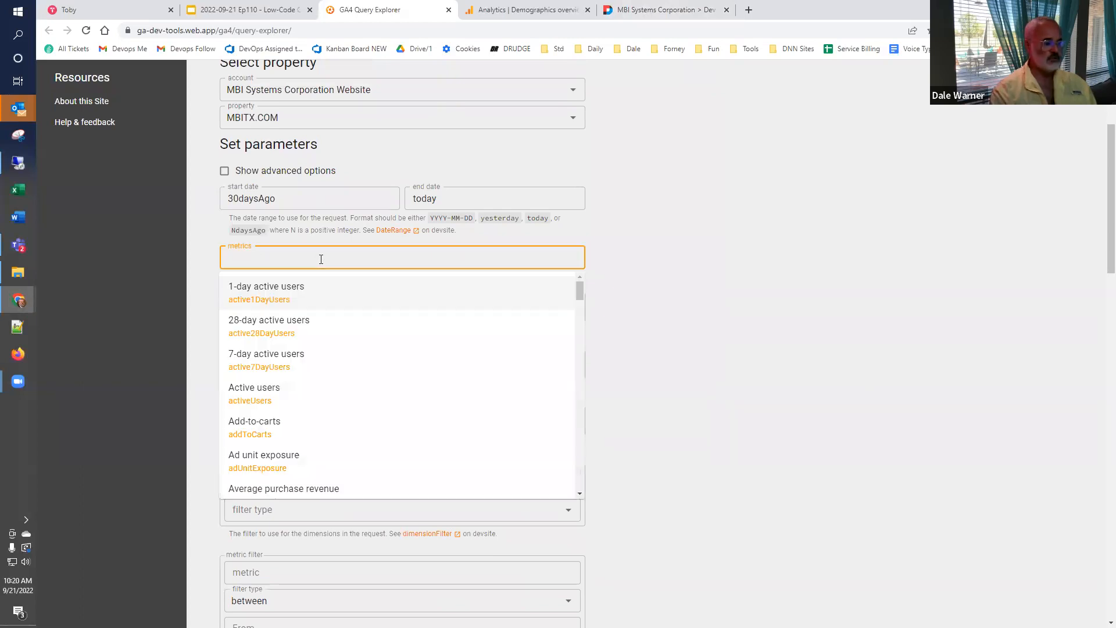
text(view)
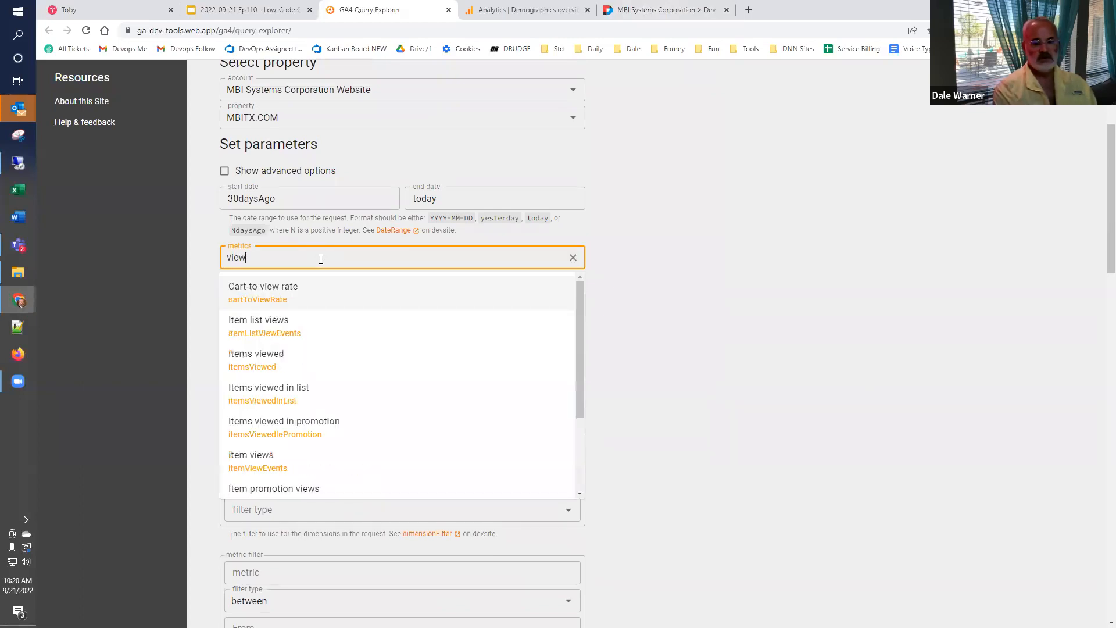
text(s)
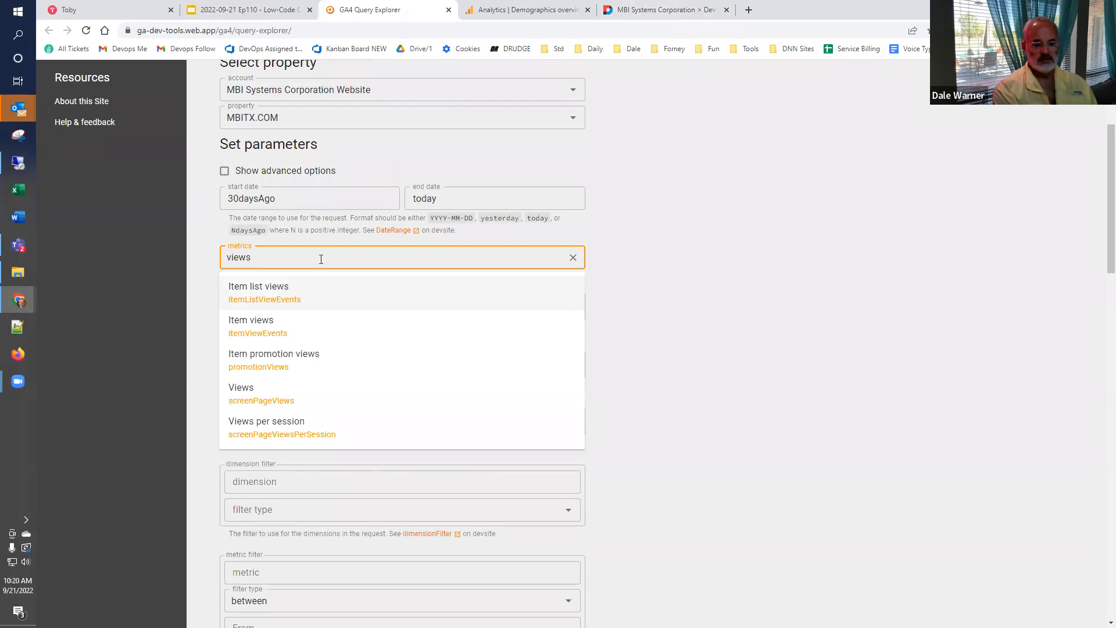
click(277, 432)
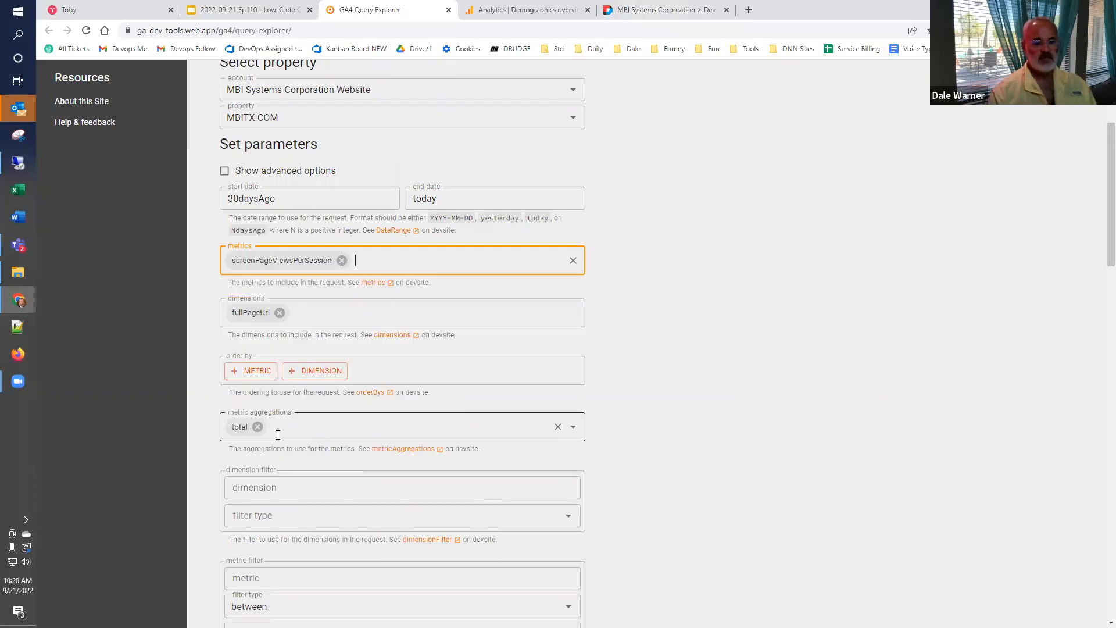
- Replace the query's fullPageUrl dimension with adSourceName
click(280, 313)
click(285, 314)
text(ad)
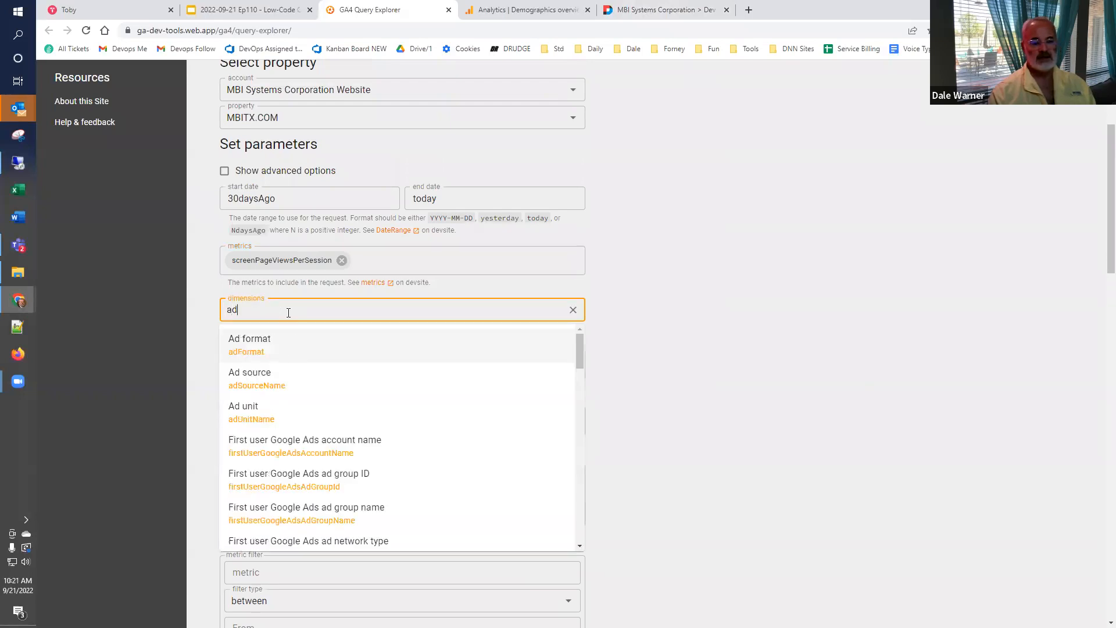
click(287, 373)
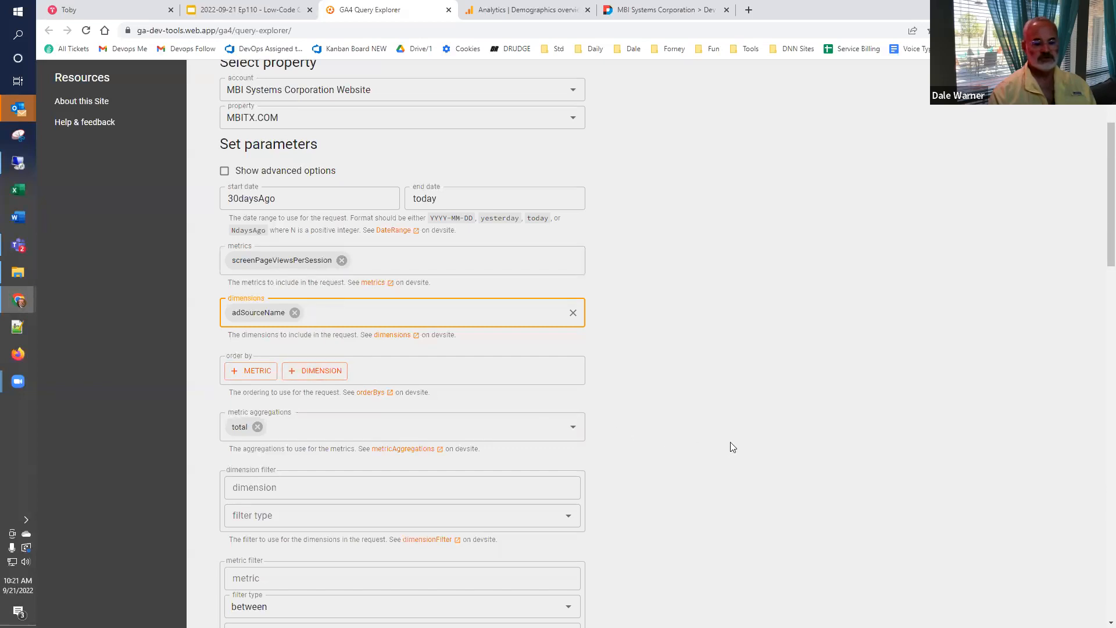
- Copy the request JSON of the page-views-per-session query, run the query, and review its response table
scroll(731, 442, down, 8)
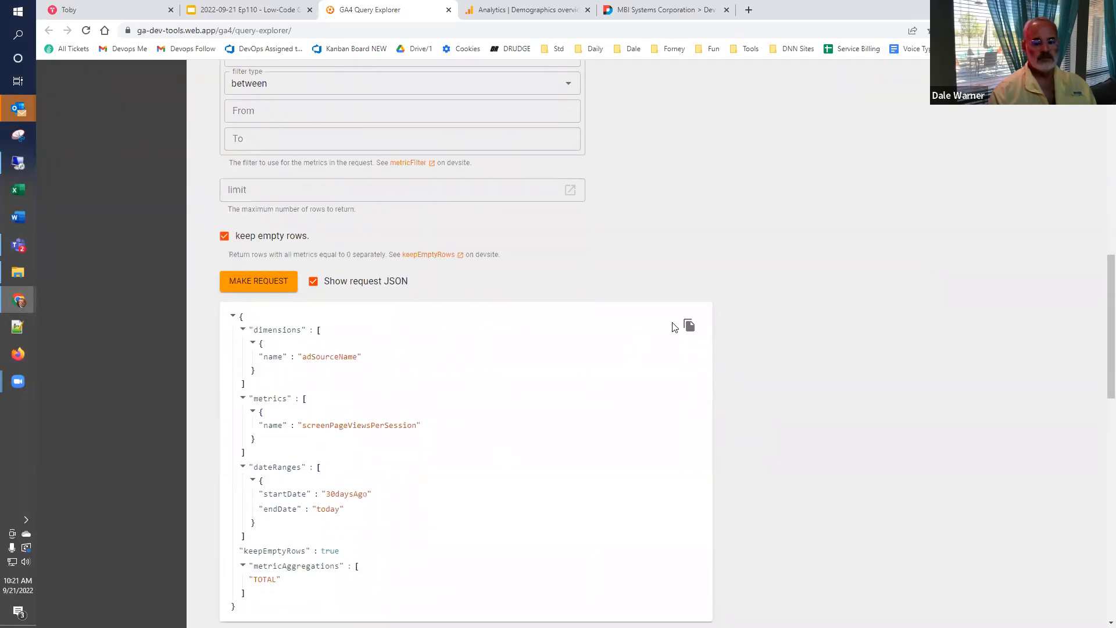
click(688, 325)
click(275, 286)
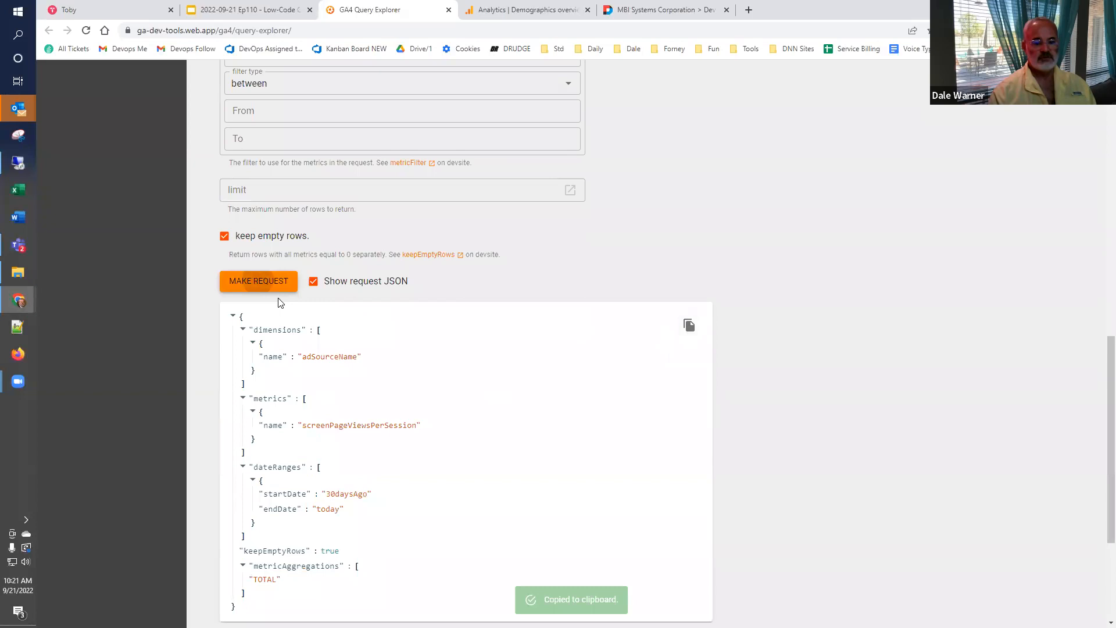
scroll(399, 411, down, 7)
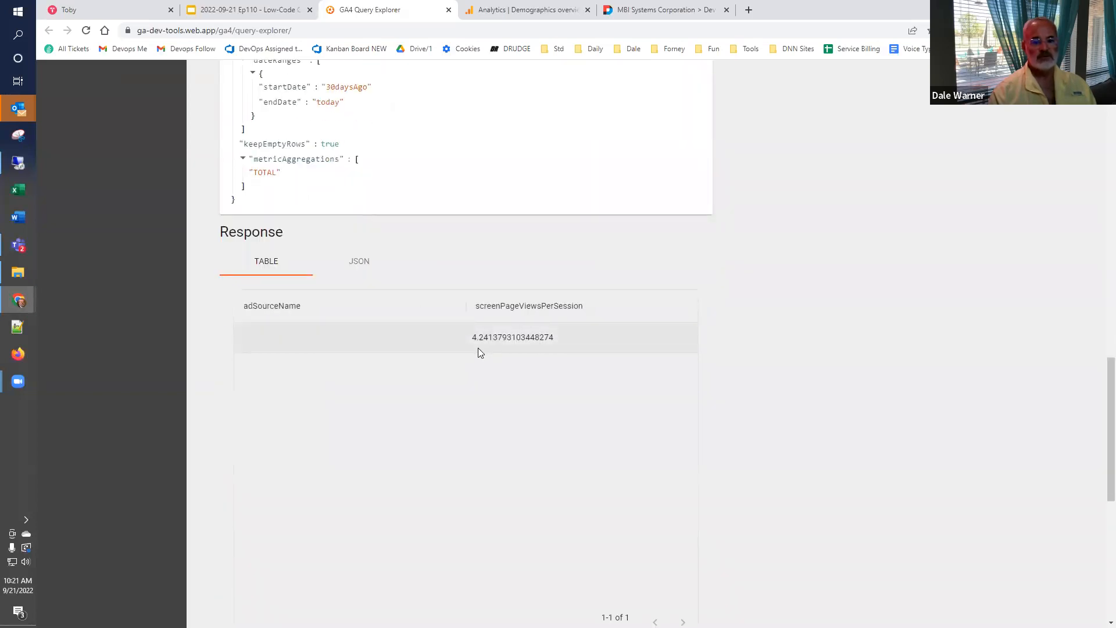
scroll(481, 350, up, 1)
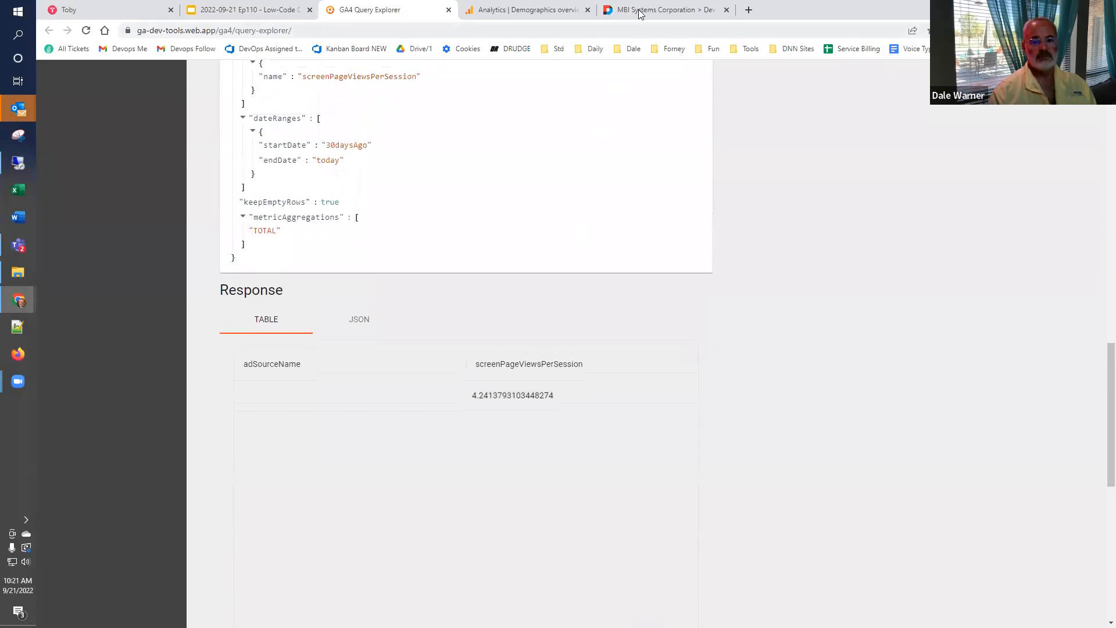
- Replace the Google API Query Form's body with the copied adSourceName request, send it, and highlight the returned metric value
click(660, 10)
click(287, 274)
key(ctrl+a)
key(ctrl+v)
click(301, 167)
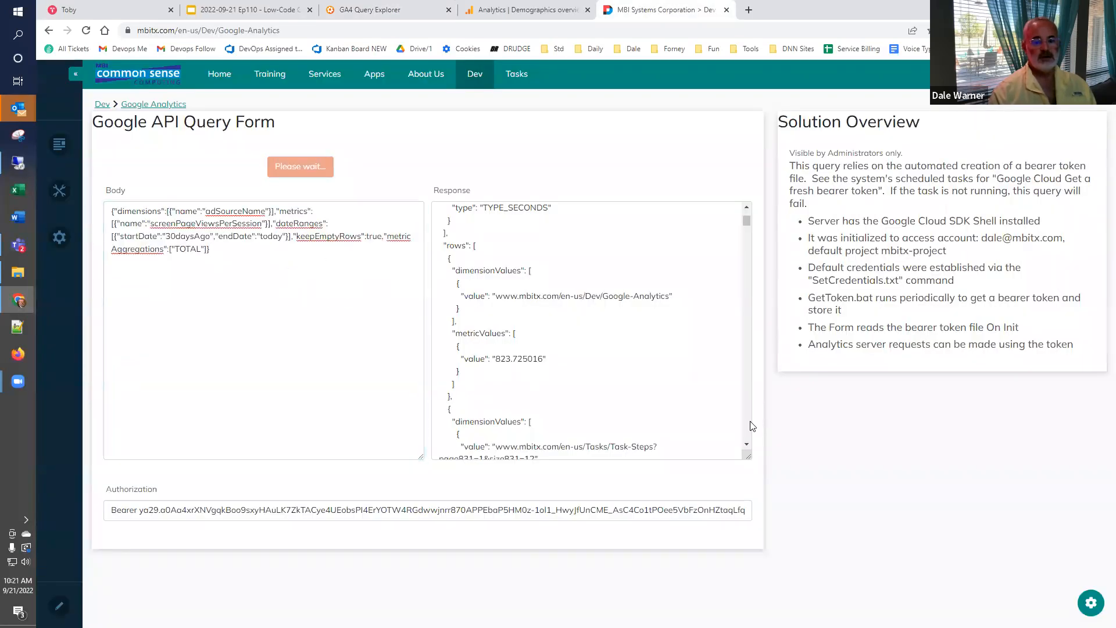
drag(485, 359, 568, 359)
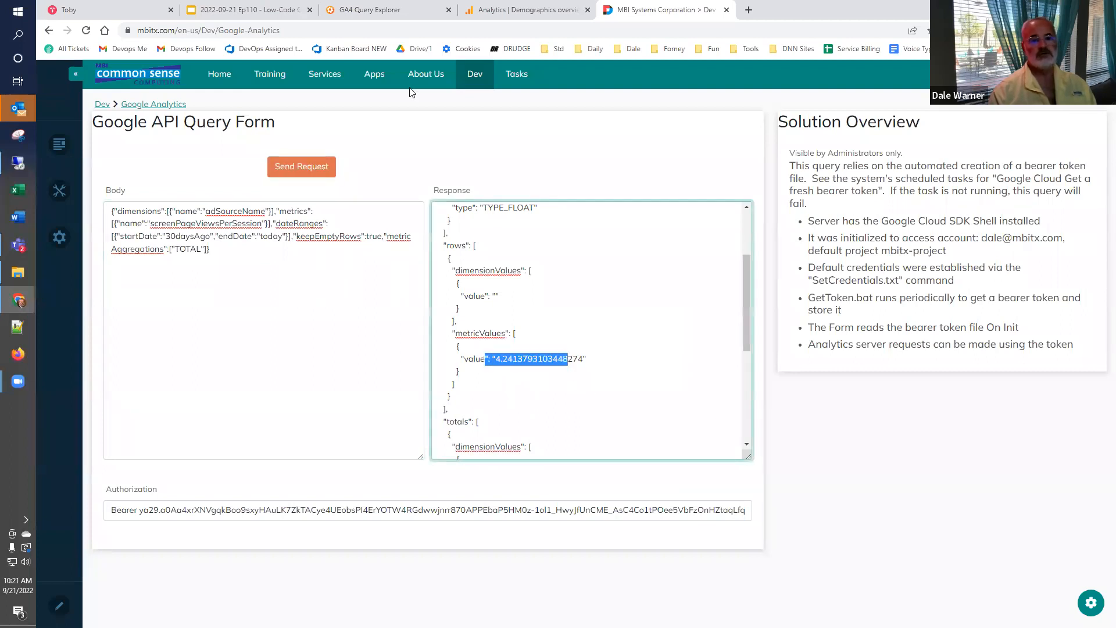
- Switch back to the Low-Code Café presentation in Google Slides
mouse_move(366, 15)
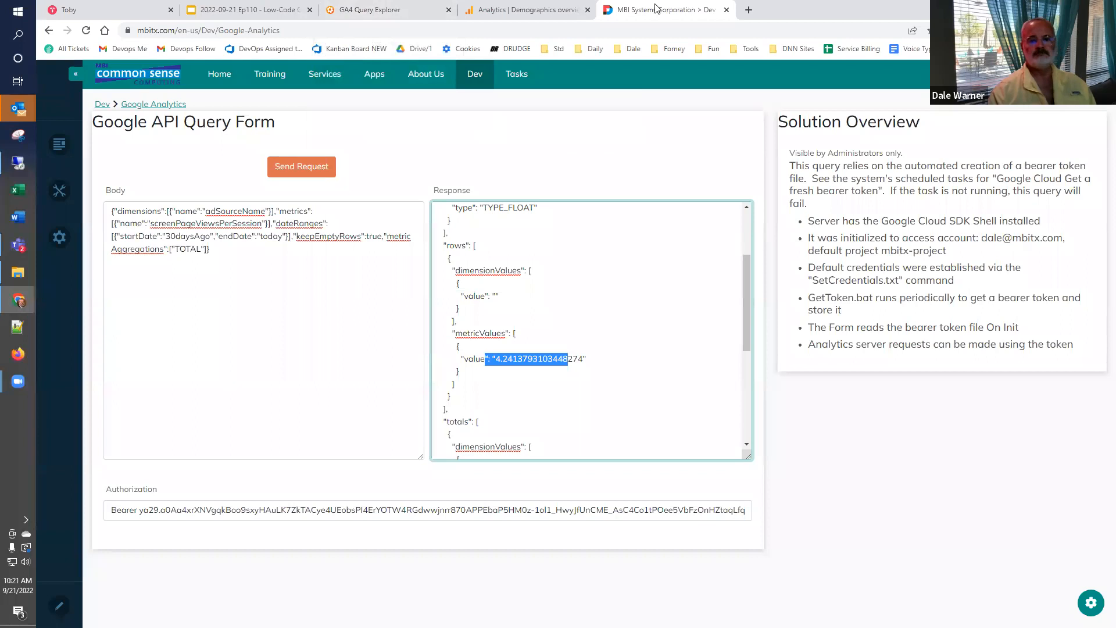
click(259, 7)
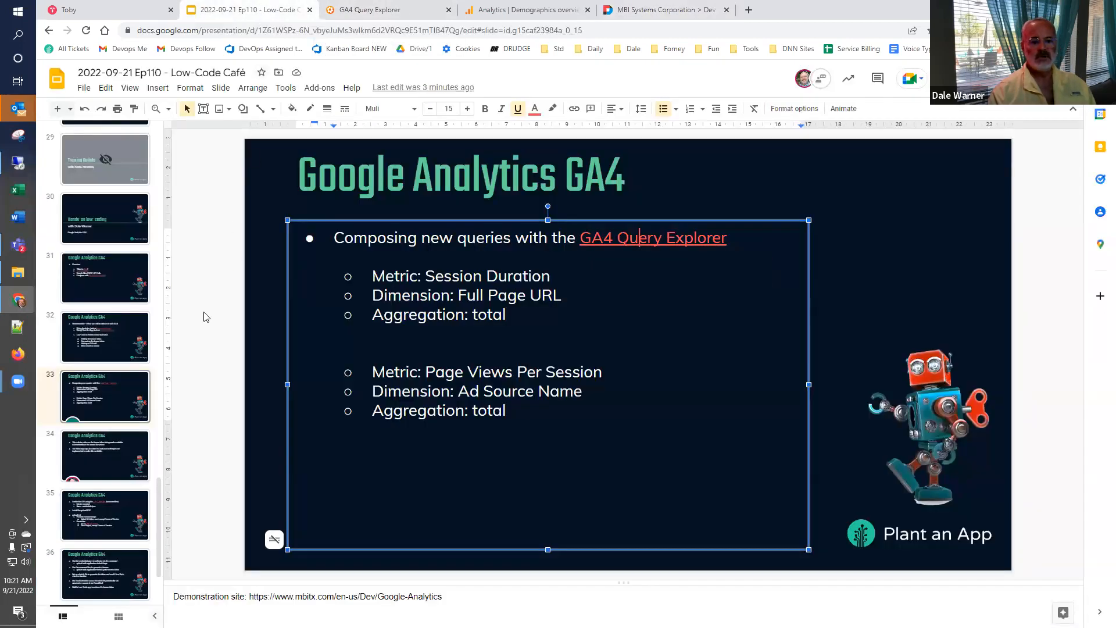
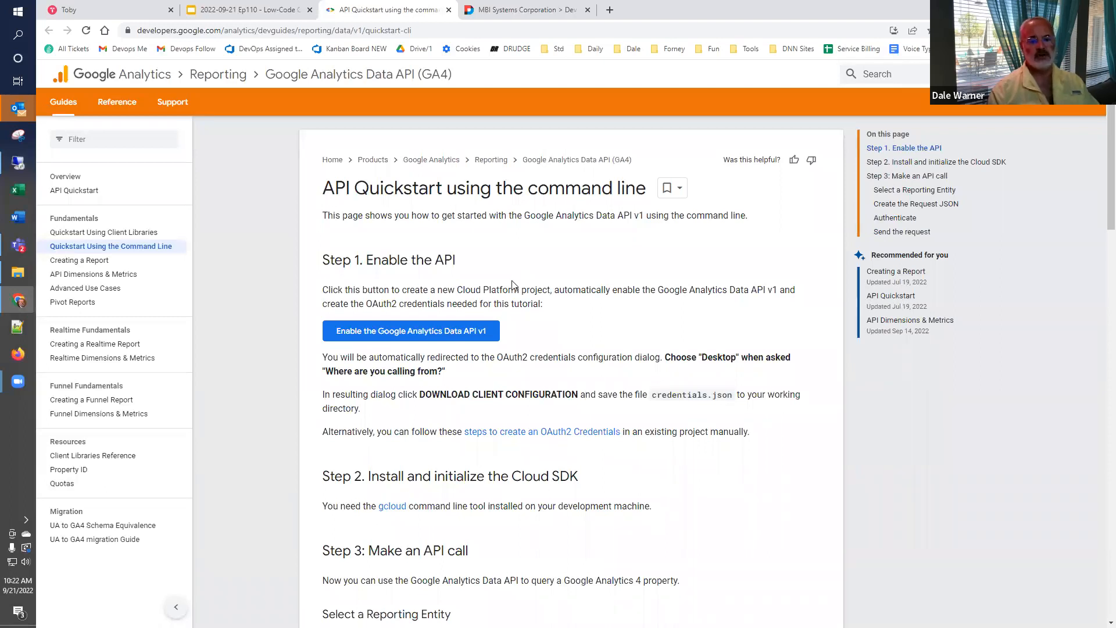
- Enable the Google Analytics Data API v1 with a new project named cafe110
click(448, 333)
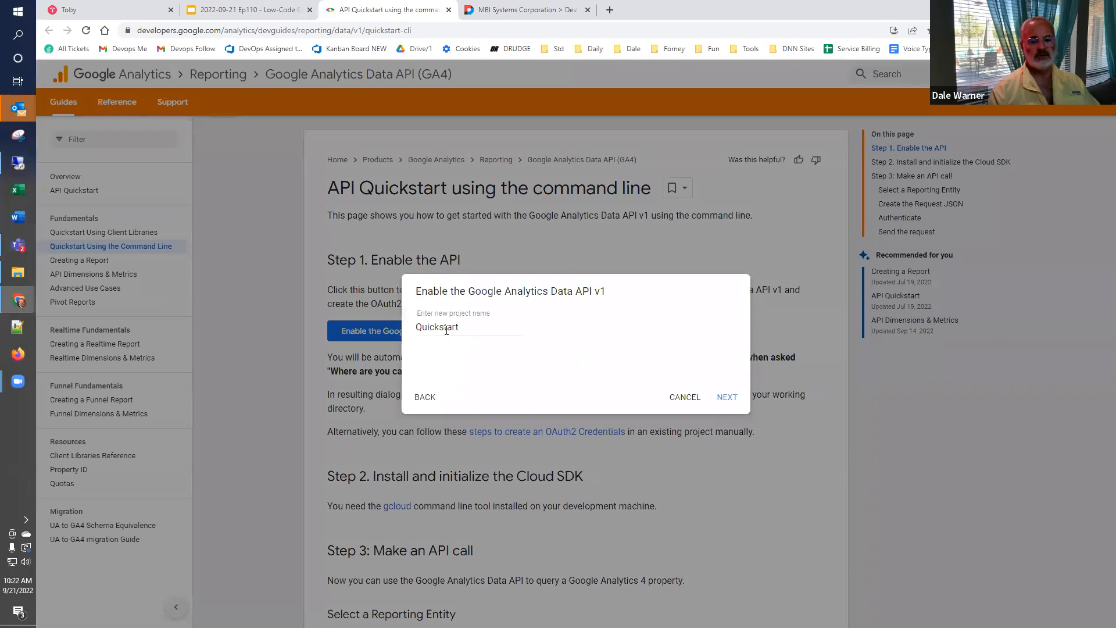
drag(476, 325, 384, 330)
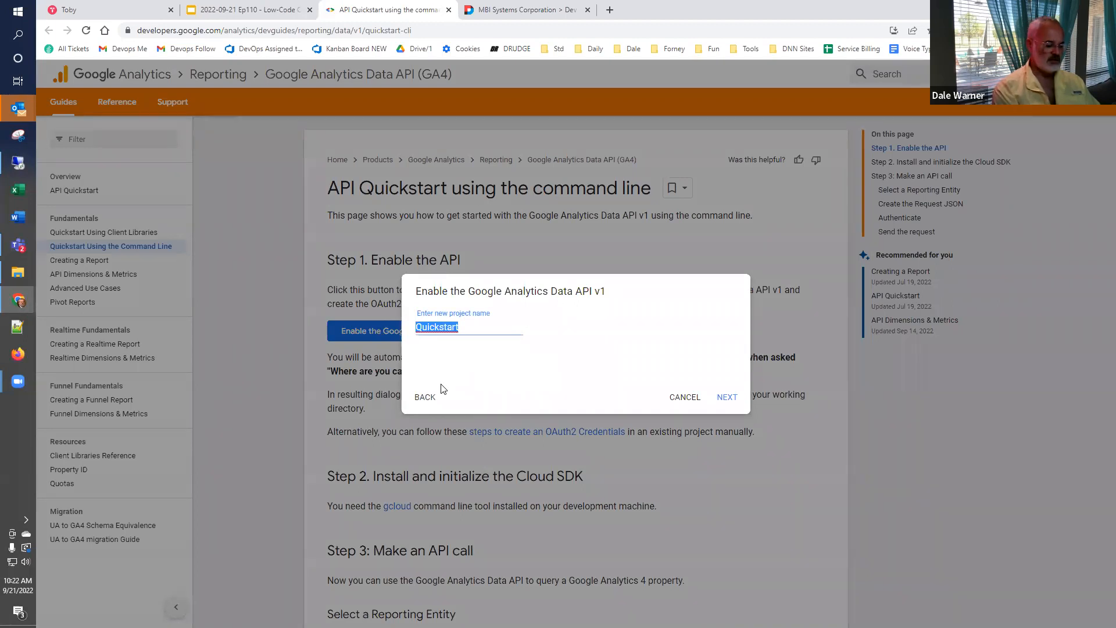
text(cafe110)
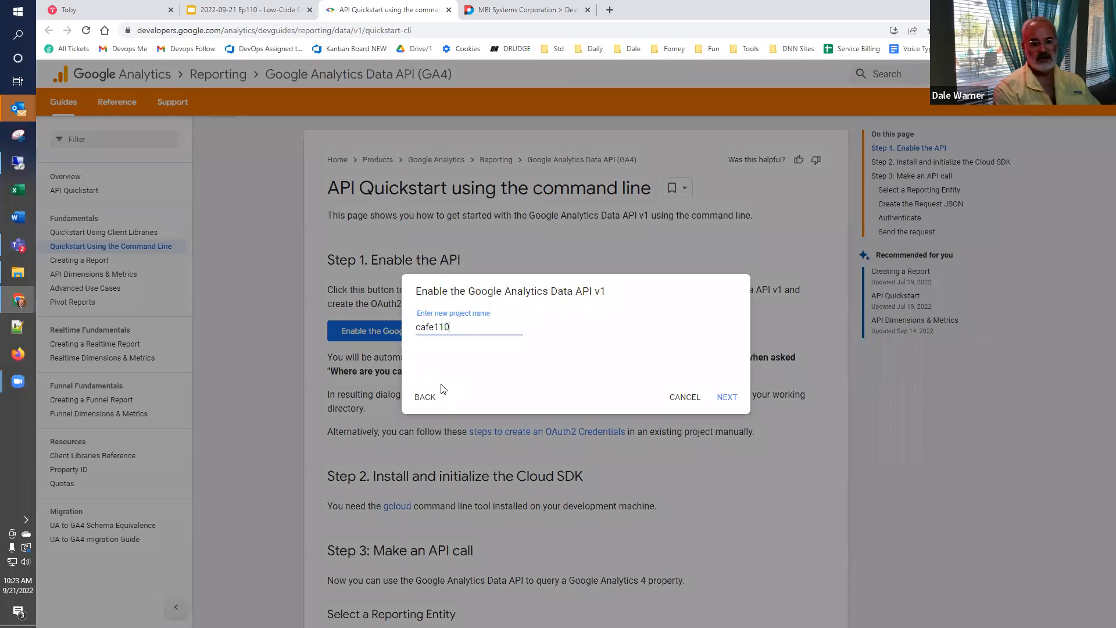
click(727, 399)
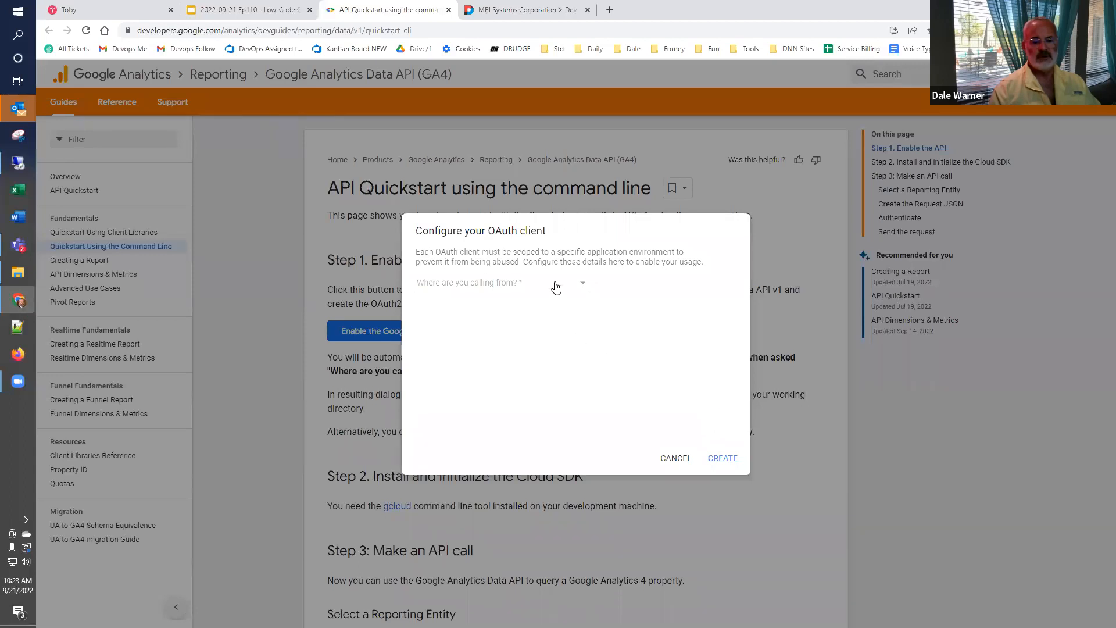
- Create an OAuth client for a Desktop app, download its client configuration, and highlight the quickstart's instruction to choose Desktop
click(556, 285)
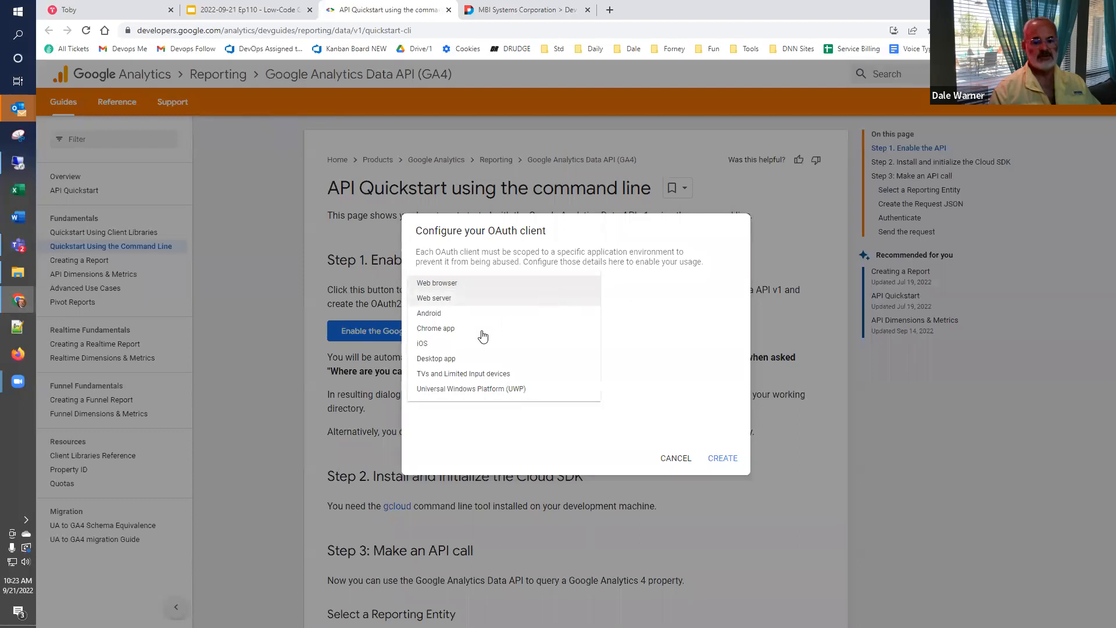
click(460, 361)
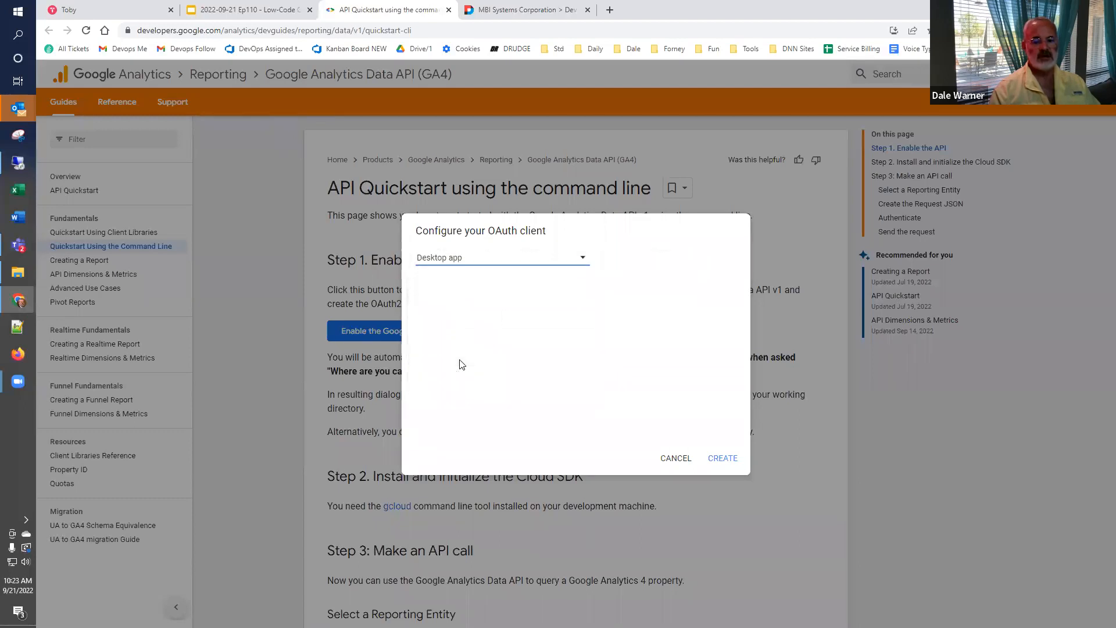
click(706, 462)
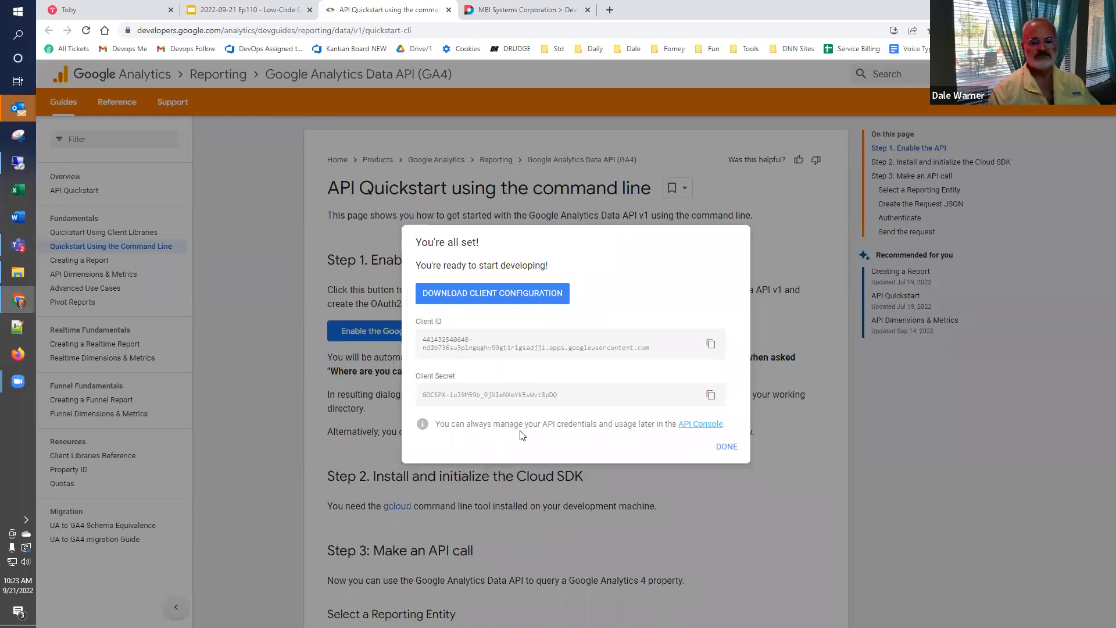
click(507, 294)
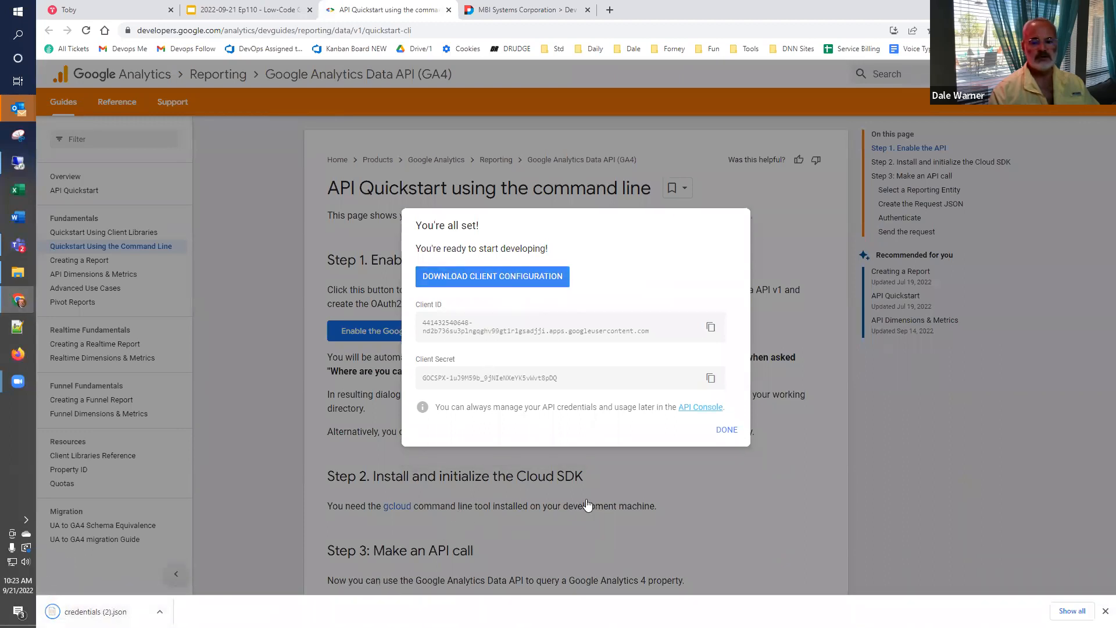
click(726, 429)
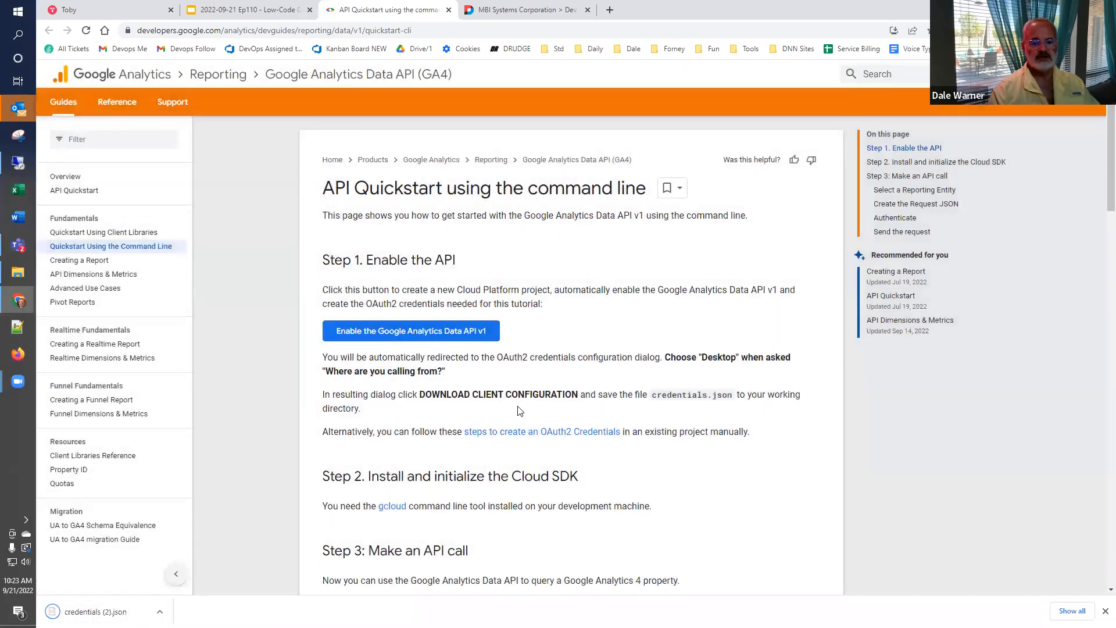
drag(670, 357, 692, 371)
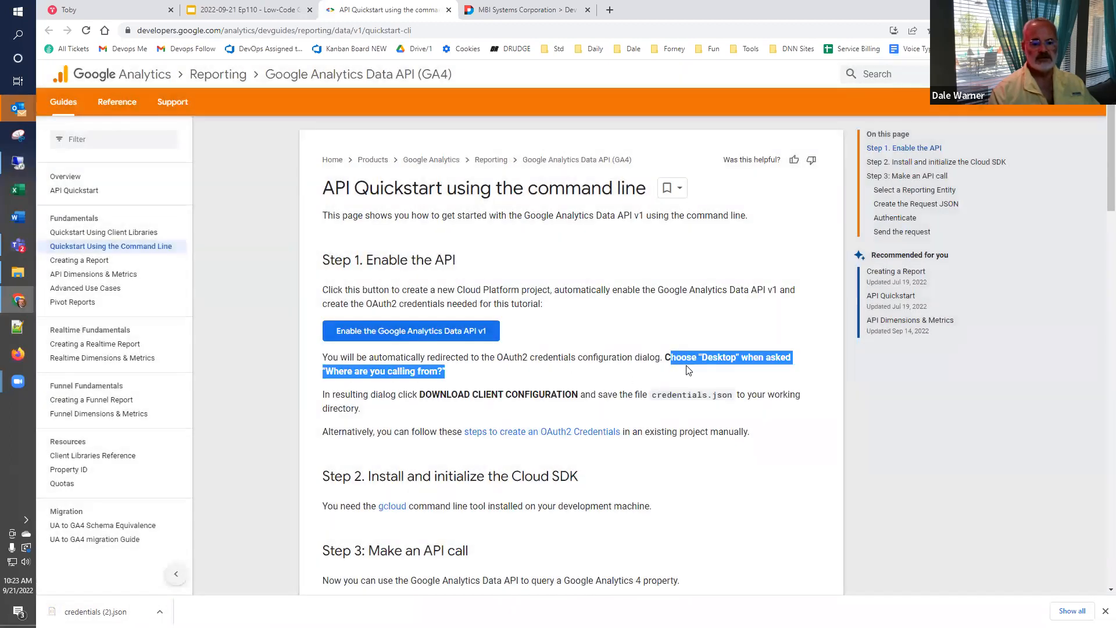
click(427, 418)
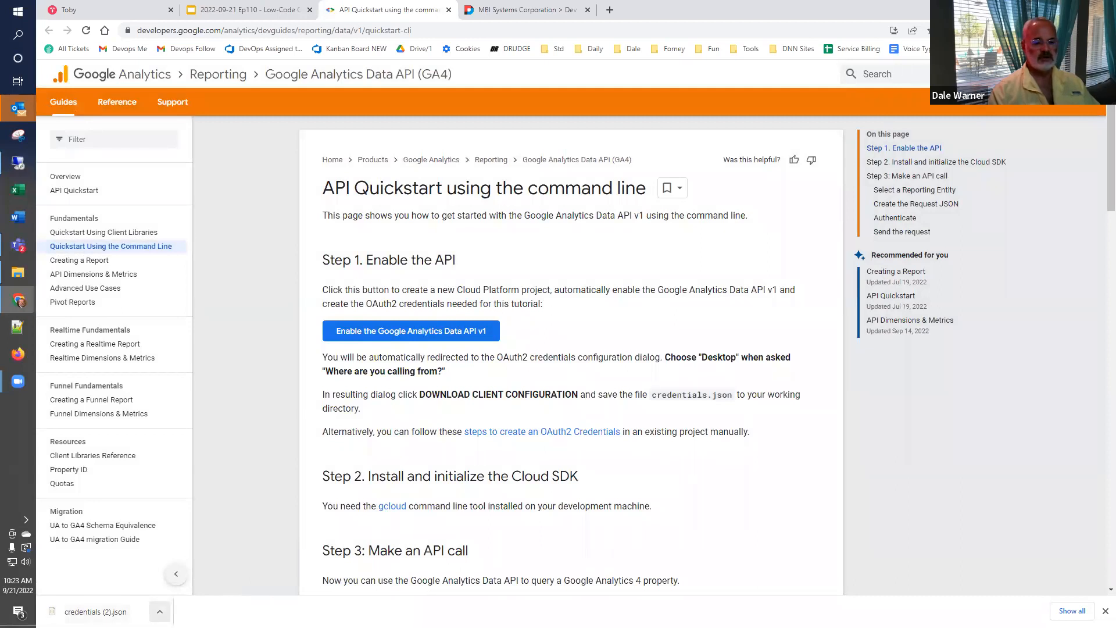
- Open the downloaded credentials (2).json file and copy its entire contents
click(160, 612)
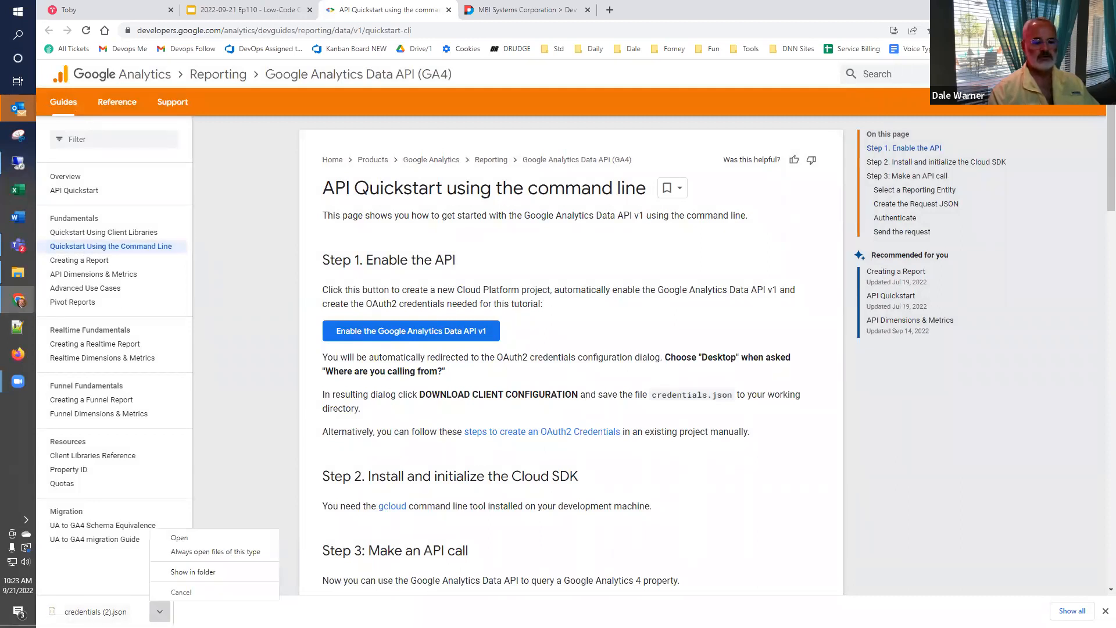
click(179, 538)
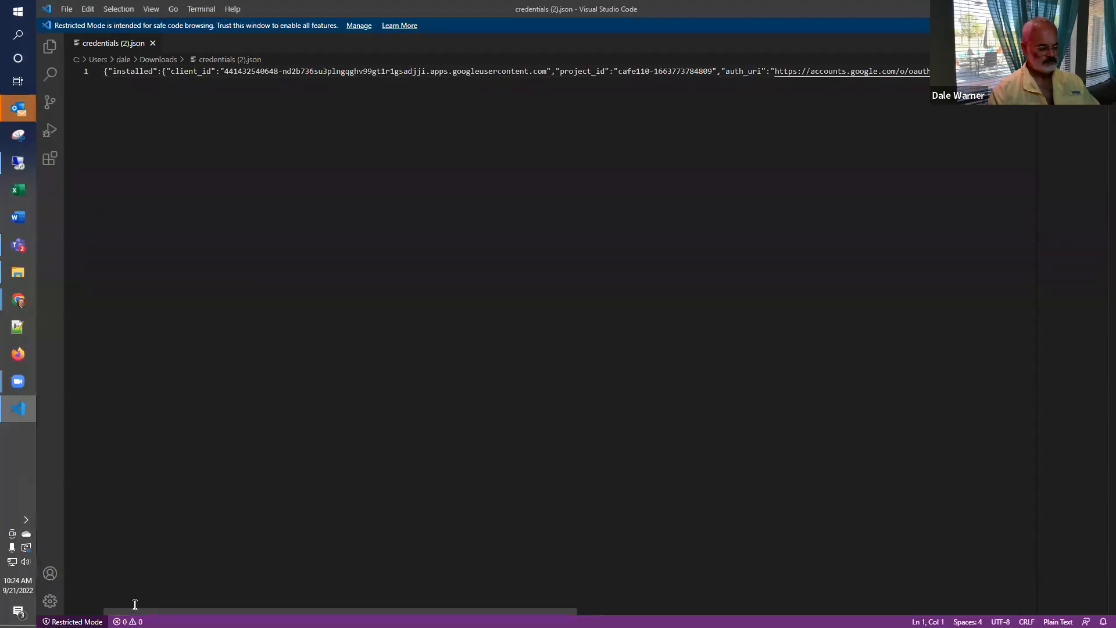
key(ctrl+a)
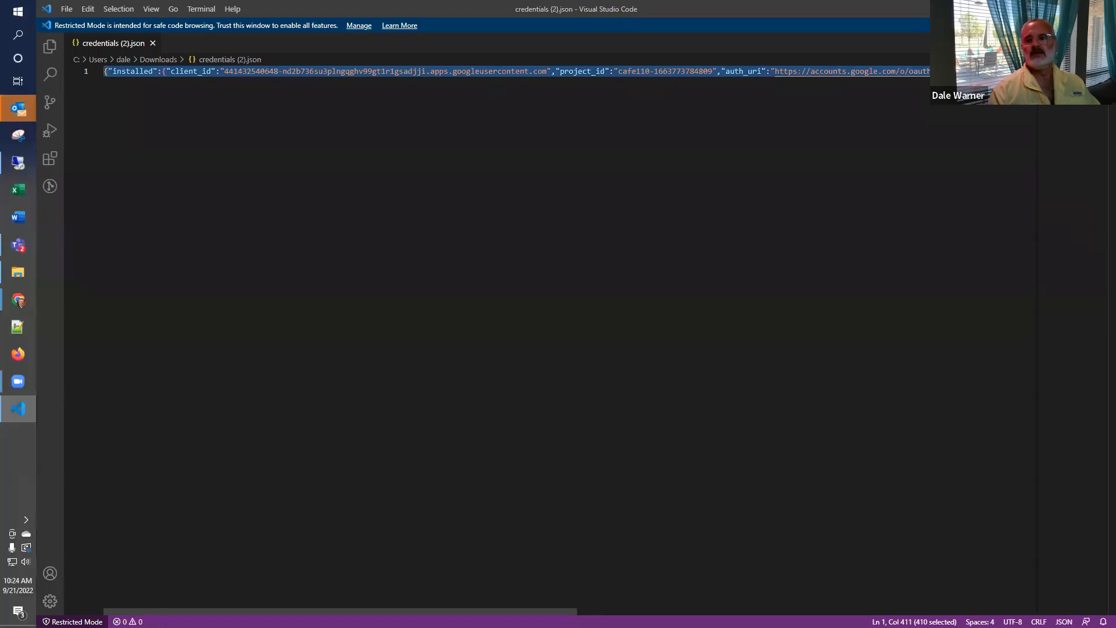
key(alt+Tab)
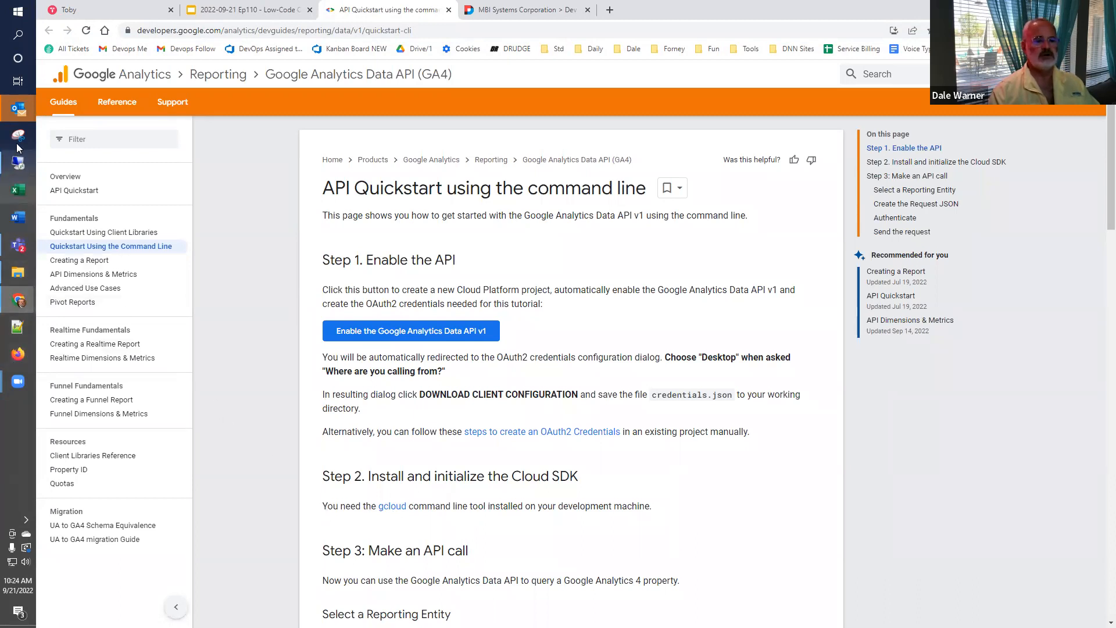
- Switch to the mbitx.com remote desktop, close the Google Cloud SDK Shell, and open credentials.json from the Google Cloud folder
click(18, 162)
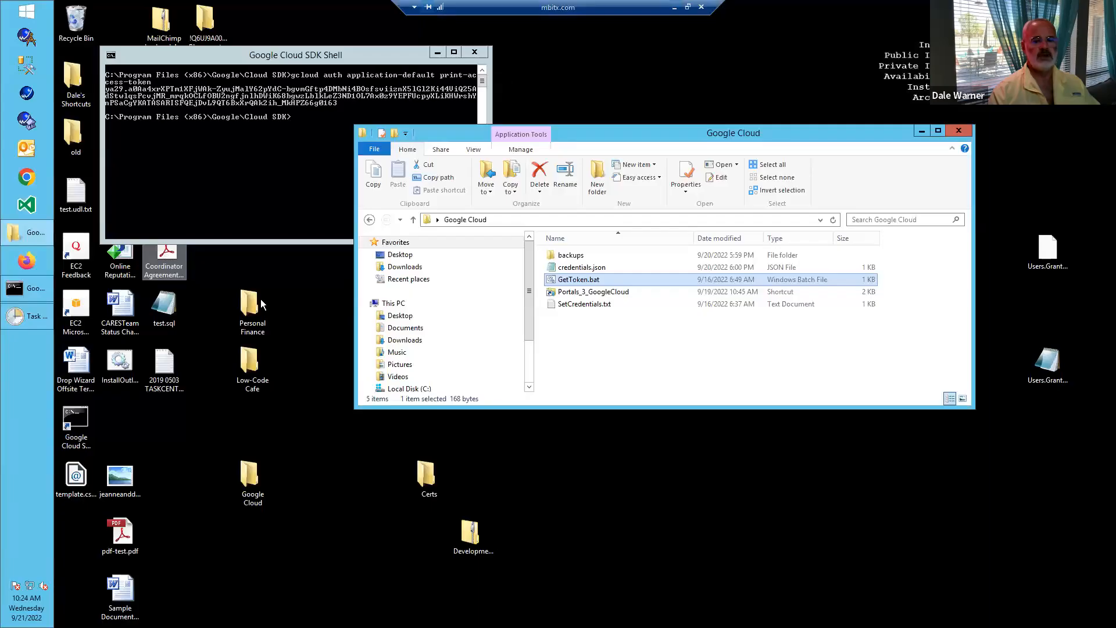
click(476, 52)
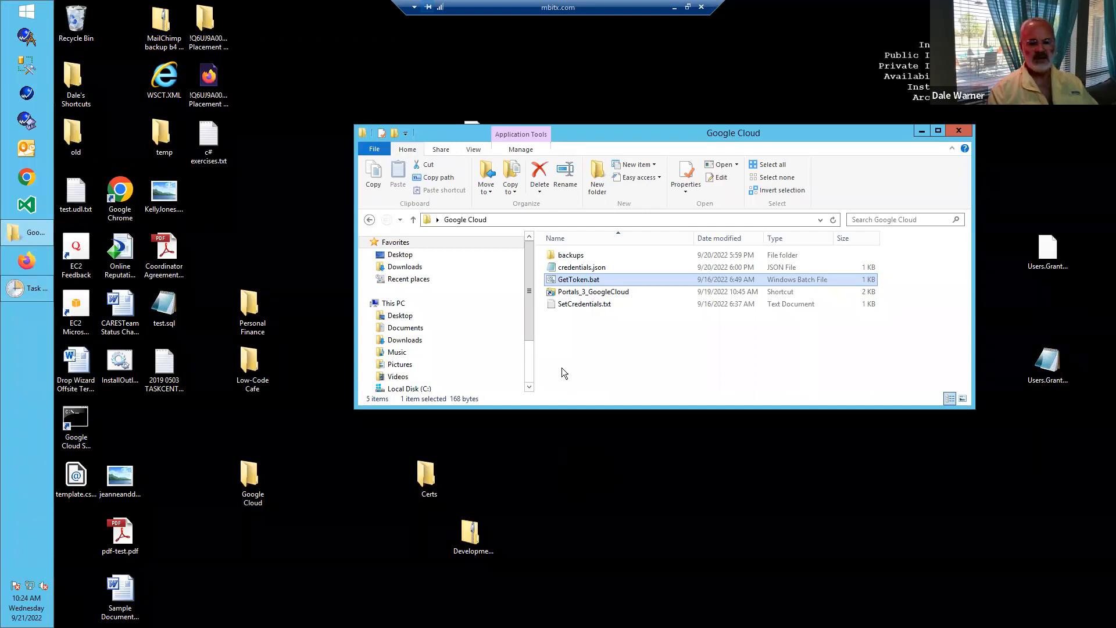
right_click(577, 267)
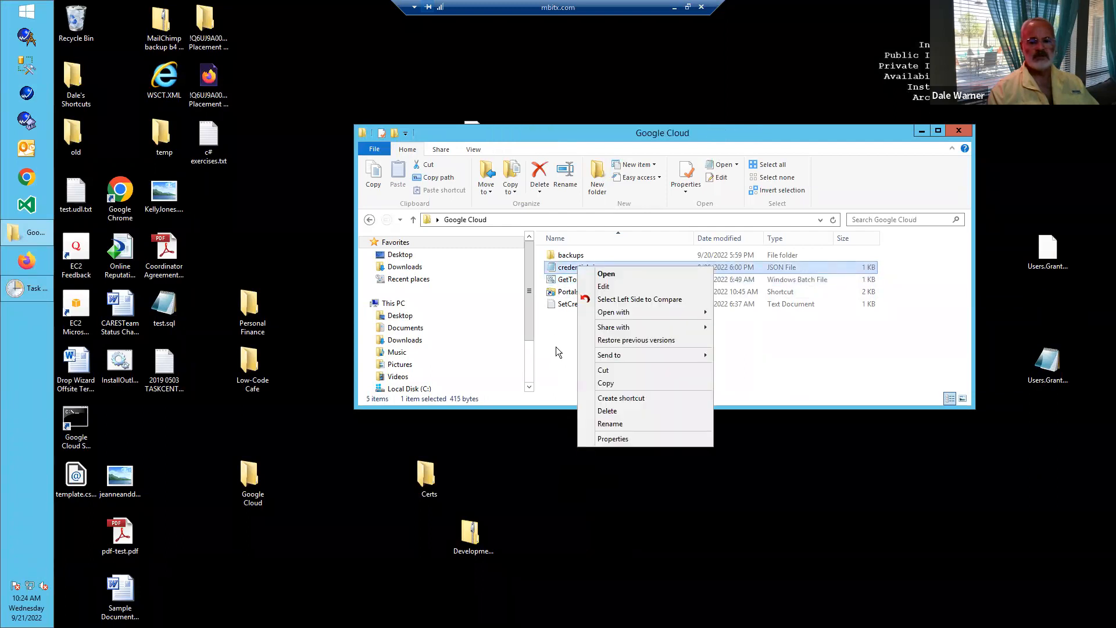
click(556, 347)
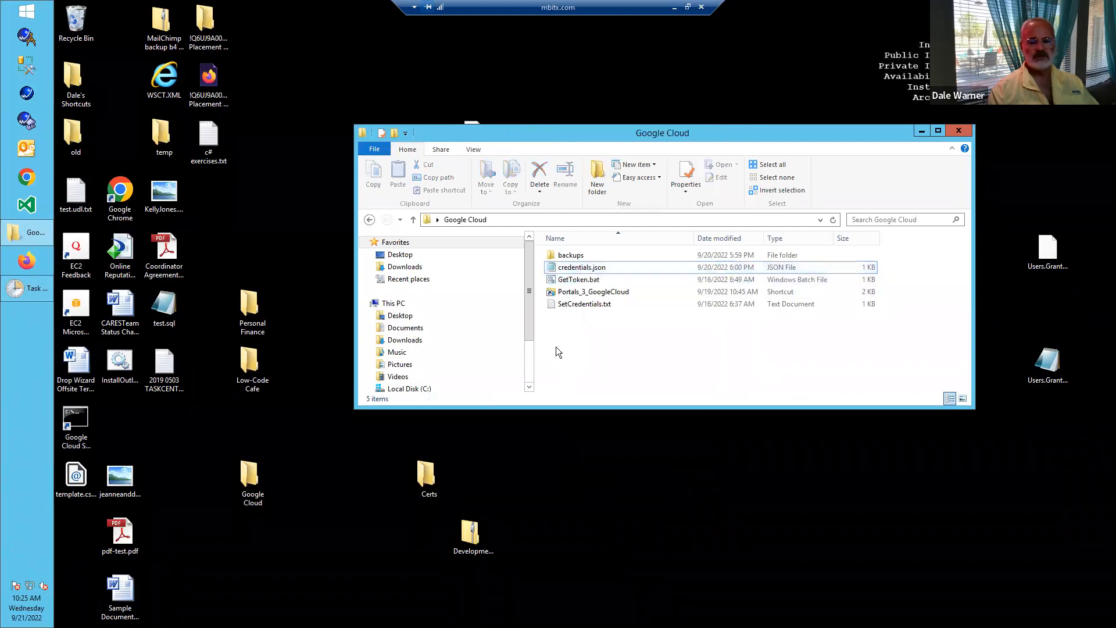
right_click(565, 271)
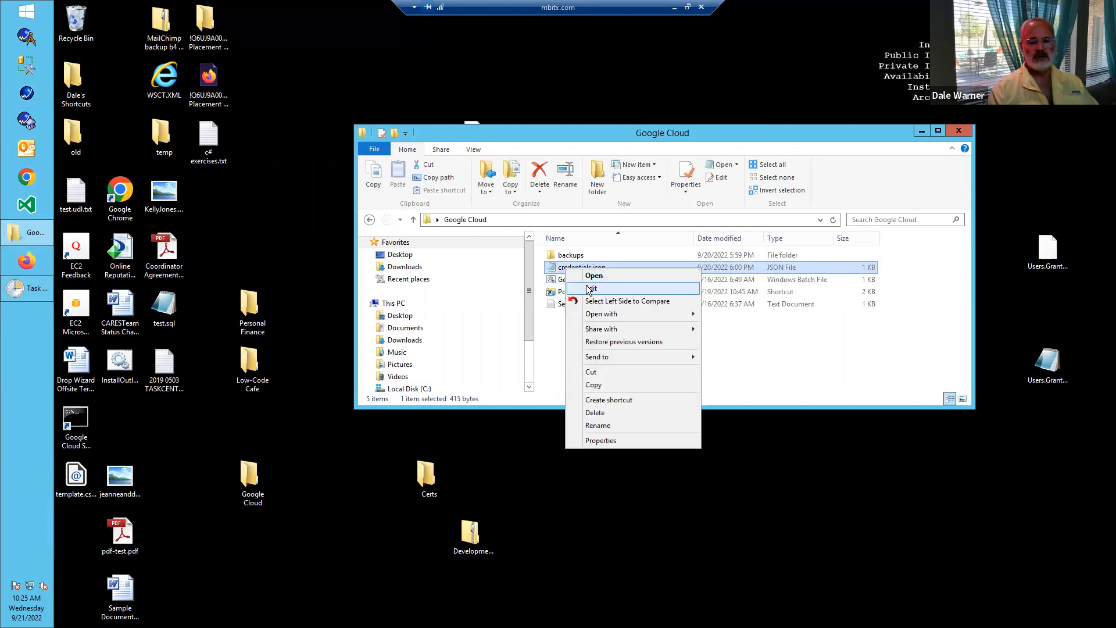
click(585, 275)
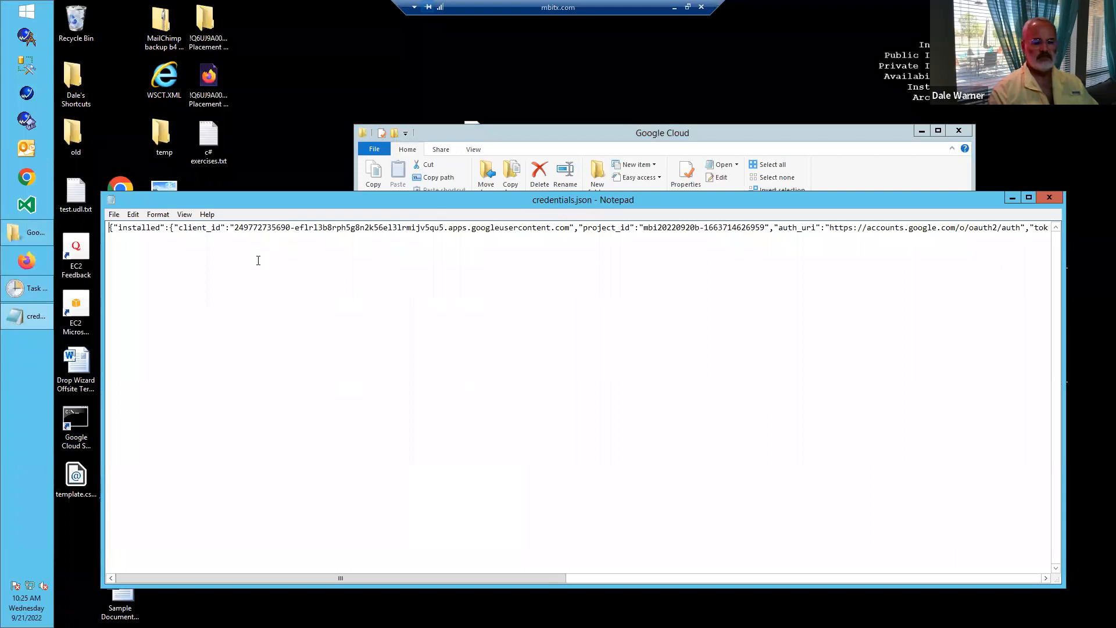
- Replace the entire contents of credentials.json with the copied client credentials, including the client secret, then save and close the file
key(ctrl+a)
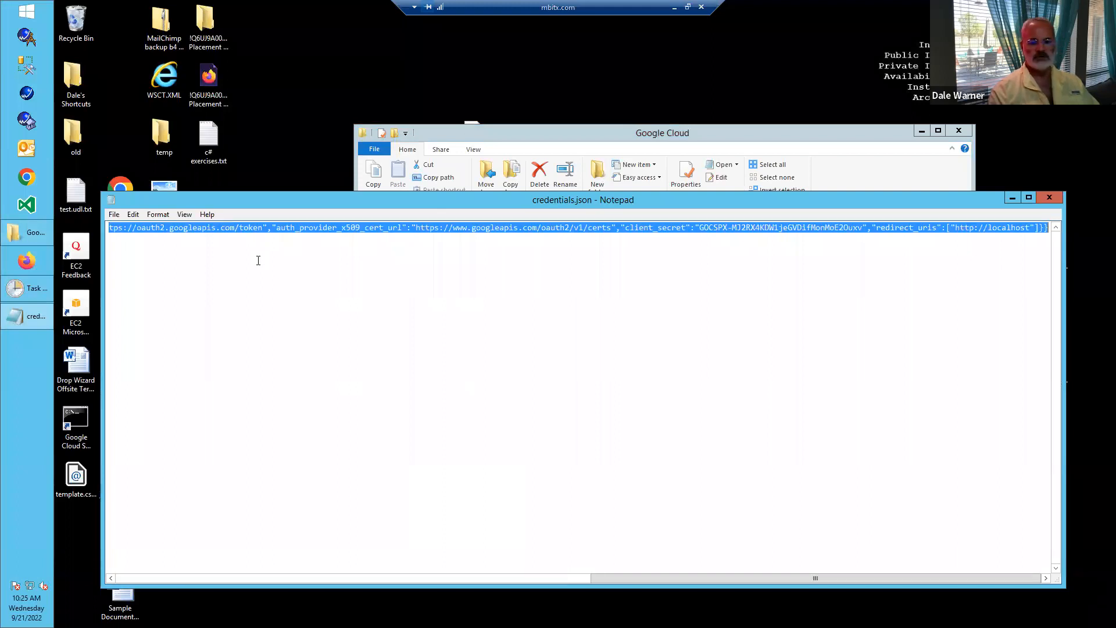
key(ctrl+v)
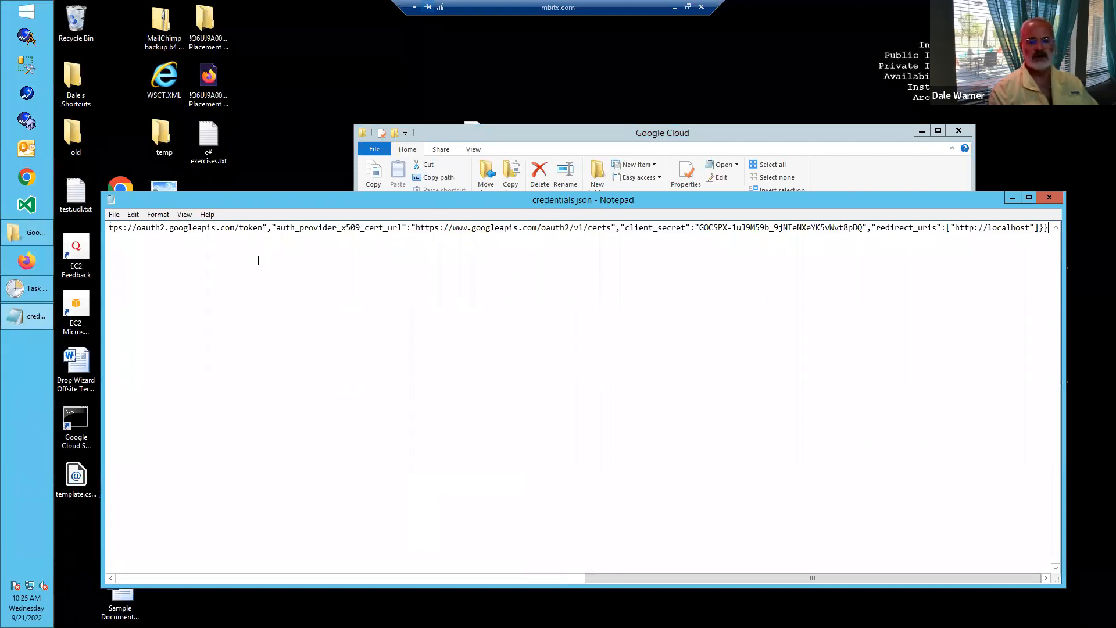
key(ctrl+Home)
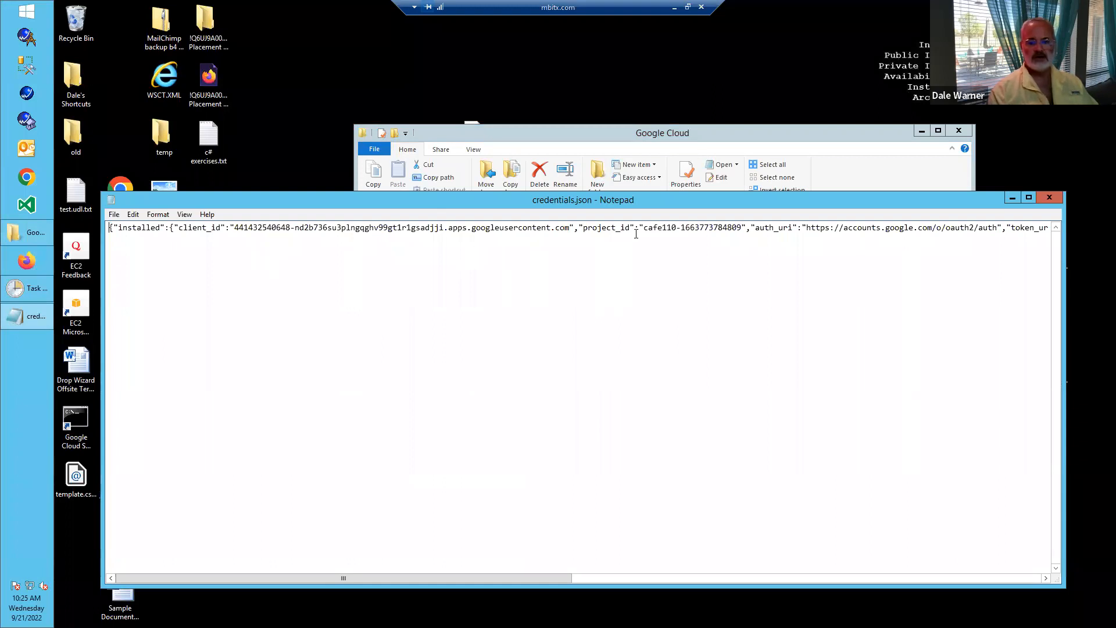
drag(651, 229, 676, 228)
click(666, 245)
click(1053, 201)
click(551, 332)
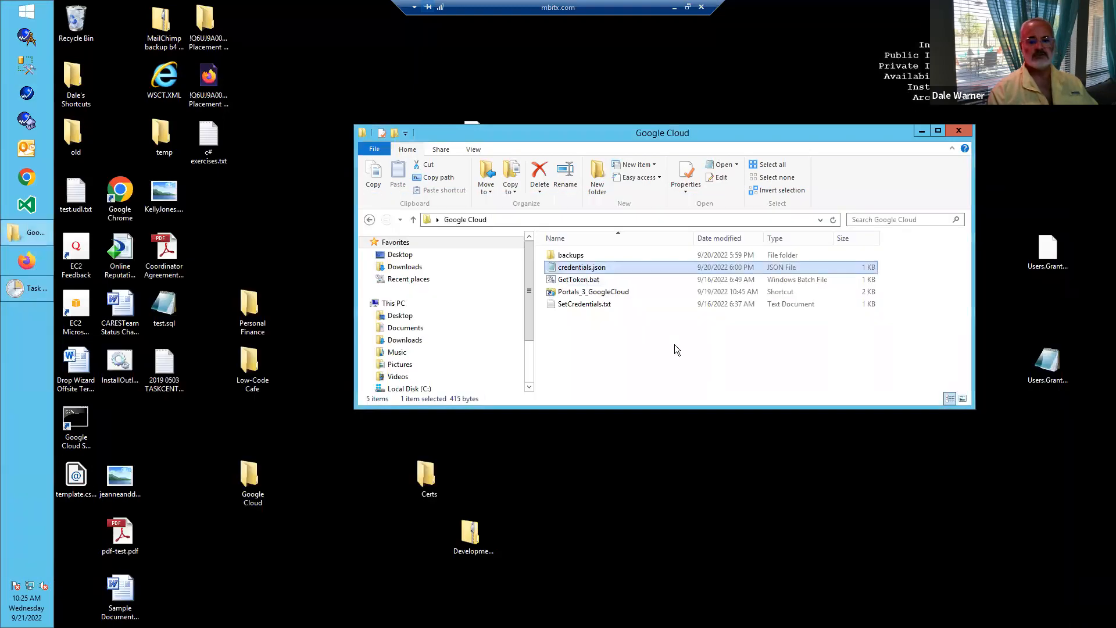
- Leave the remote desktop and return to the Low-Code Café presentation in Google Slides
click(674, 8)
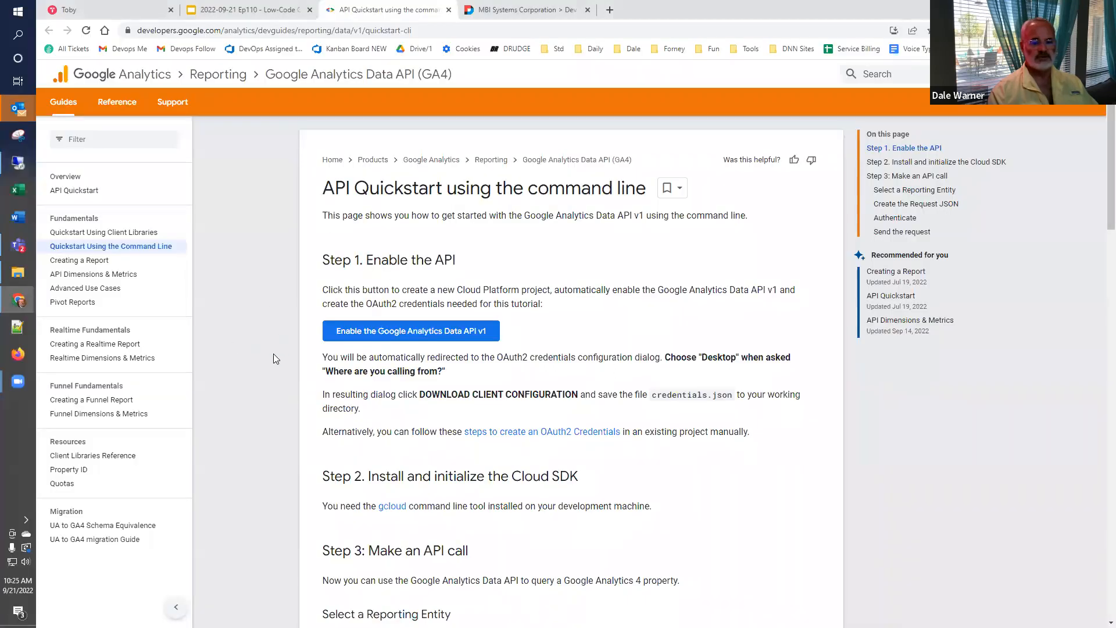
click(222, 10)
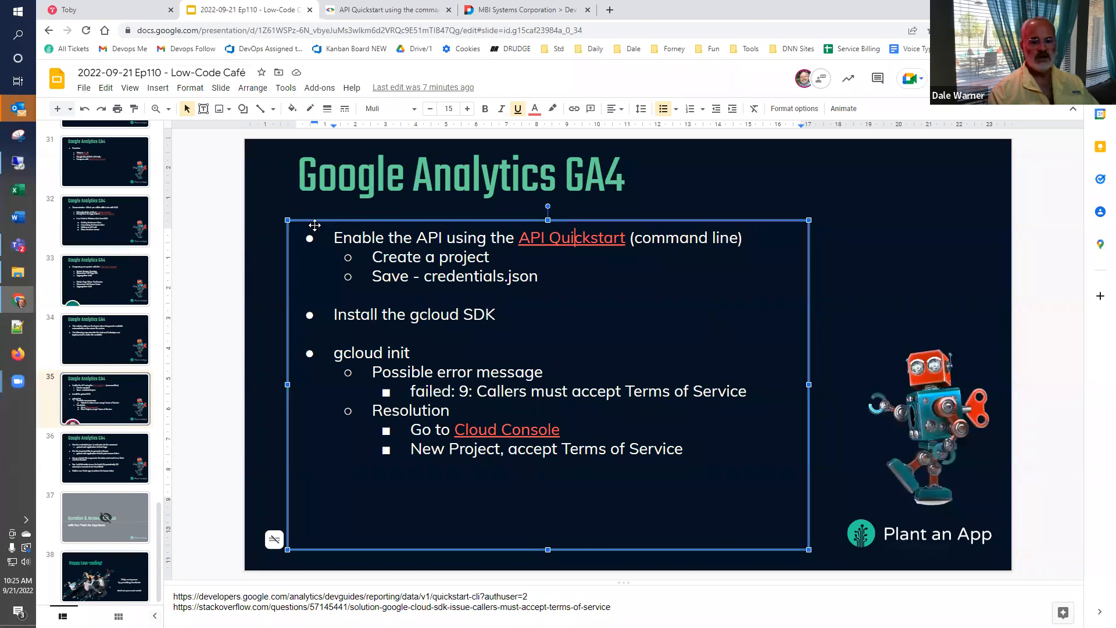
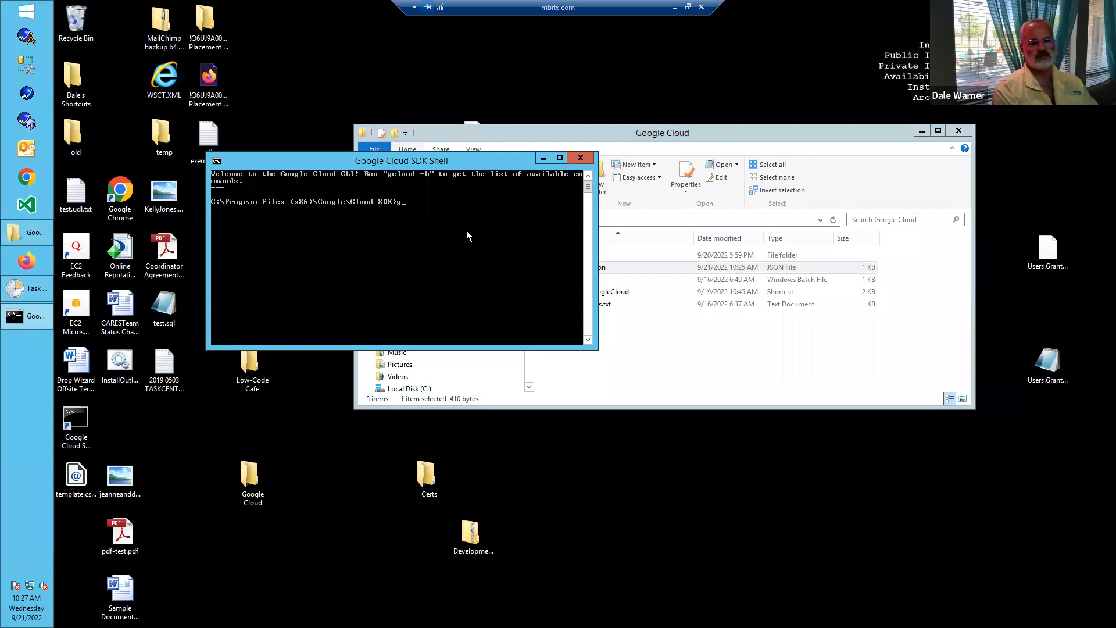
- Run gcloud init, re-initialize the test configuration with new settings, and choose to log in with a new account
text(init)
key(Return)
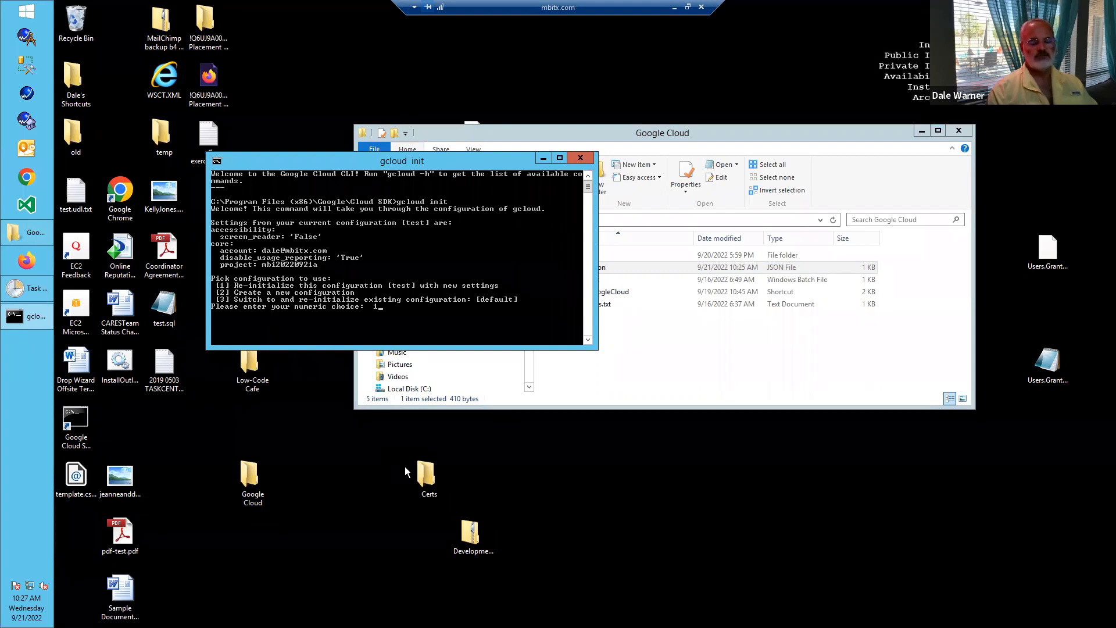
key(Return)
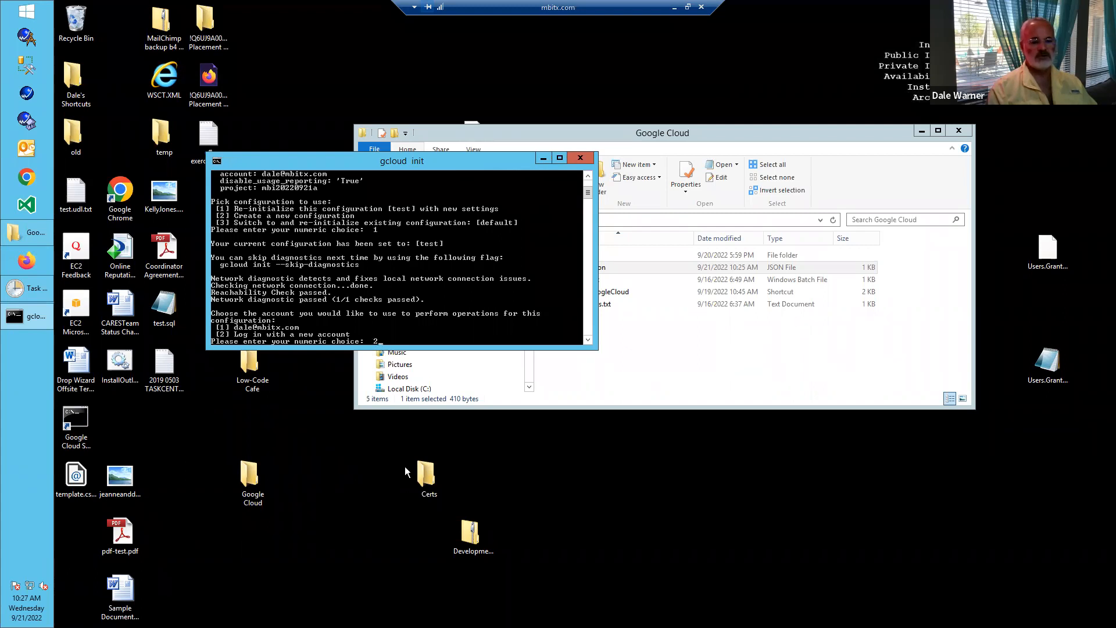
key(Return)
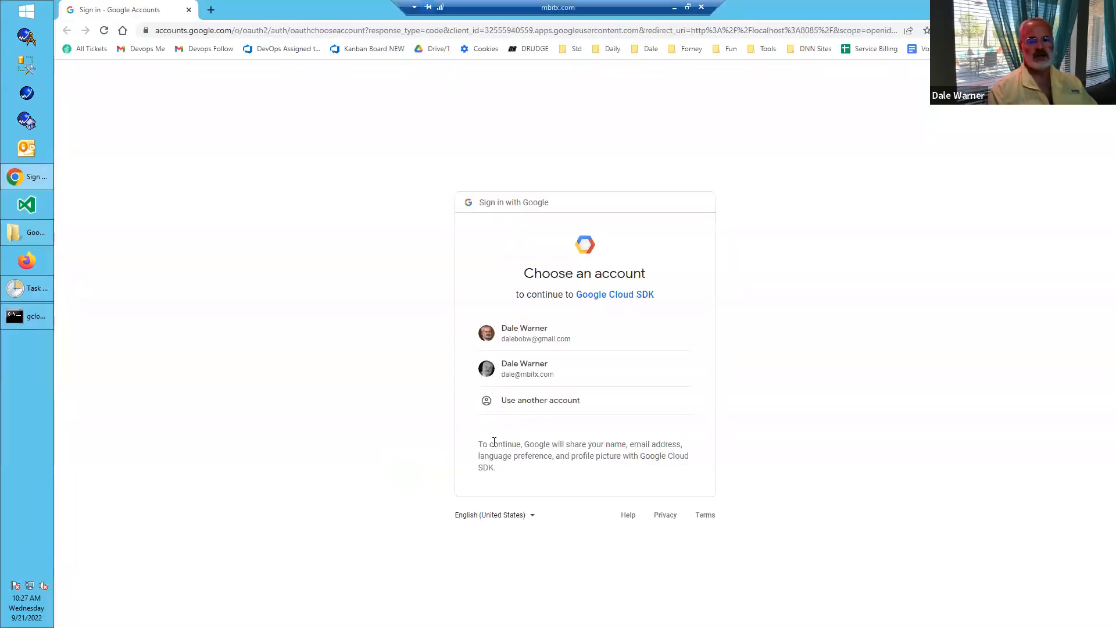
- Sign in with the mbitx.com Google account, allow Google Cloud SDK access, and close the authentication confirmation page
click(546, 376)
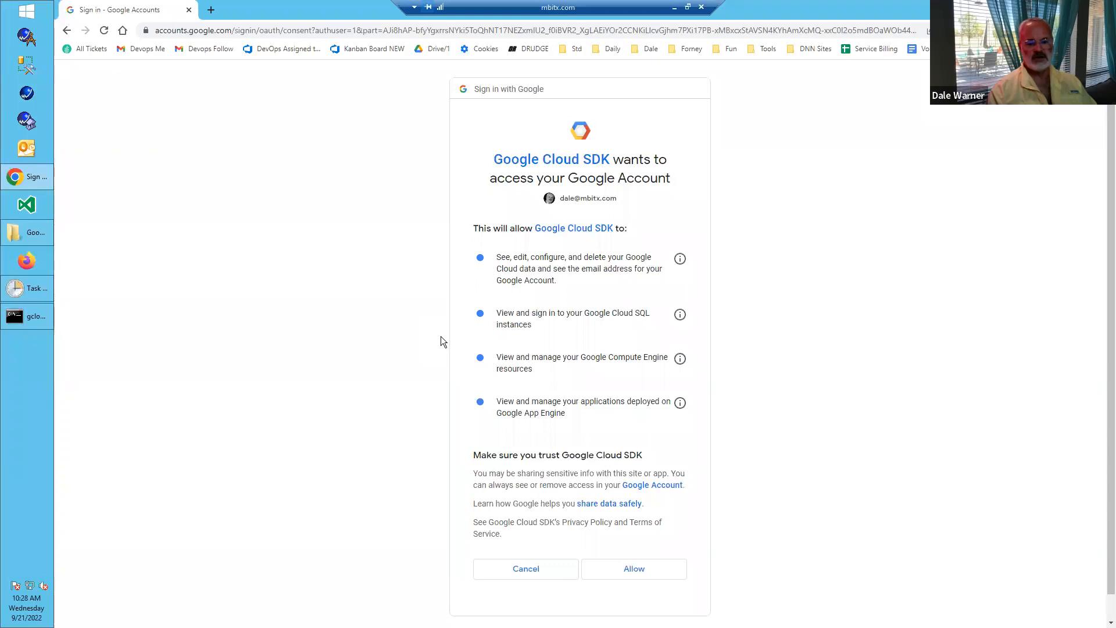
scroll(442, 343, down, 1)
click(632, 547)
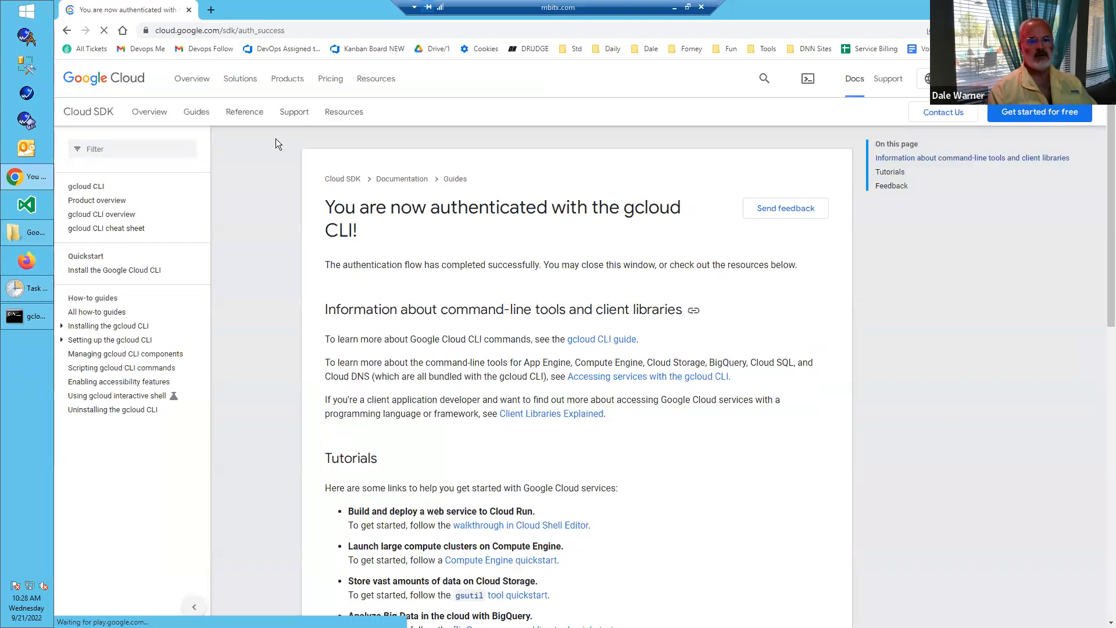
click(190, 10)
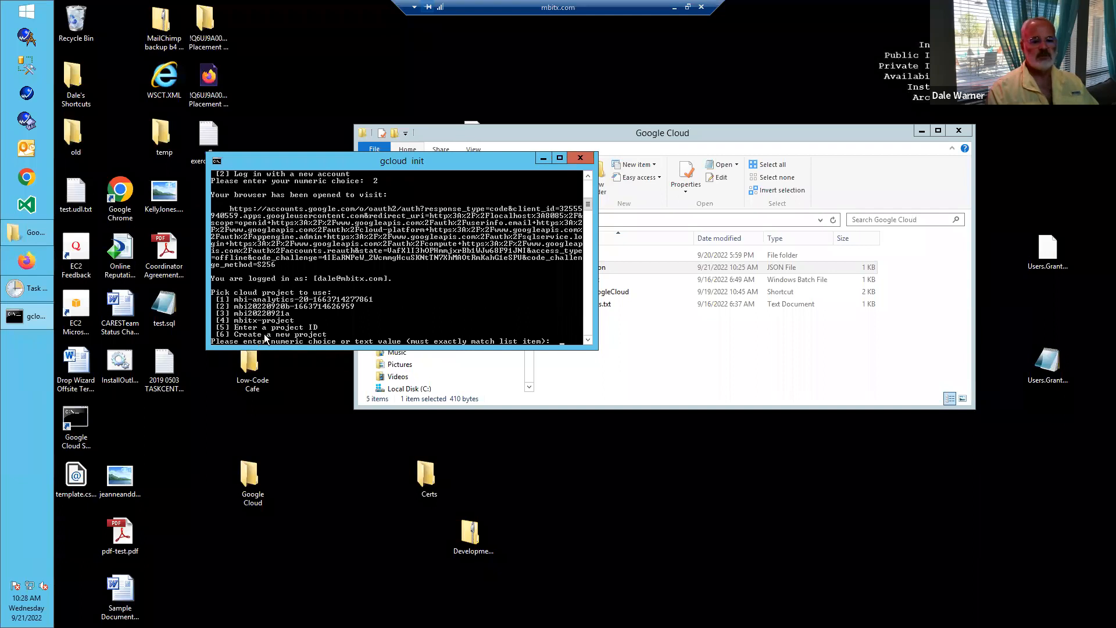
- Leave the remote desktop, follow the slide's Cloud Console link, and switch the console to the mbitx.com account
click(675, 7)
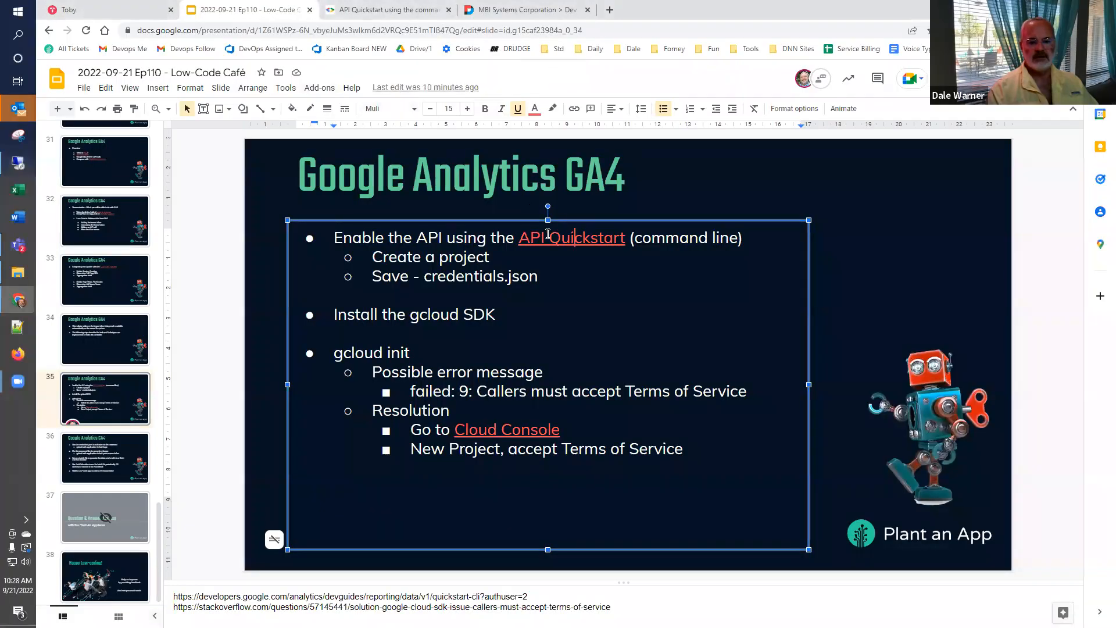
click(518, 430)
click(529, 451)
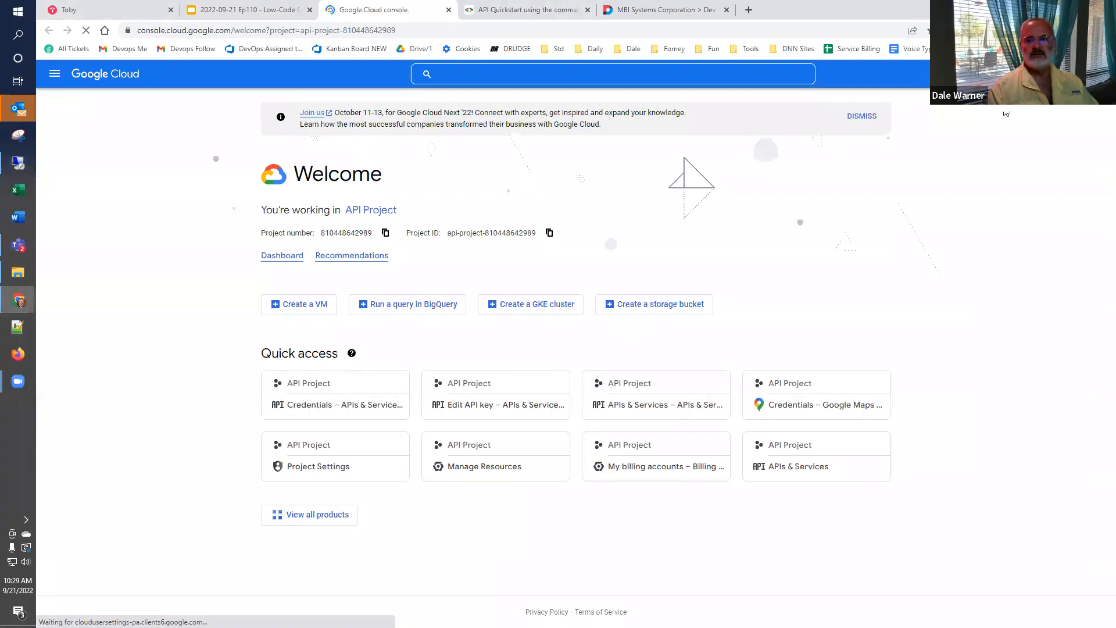
click(1097, 74)
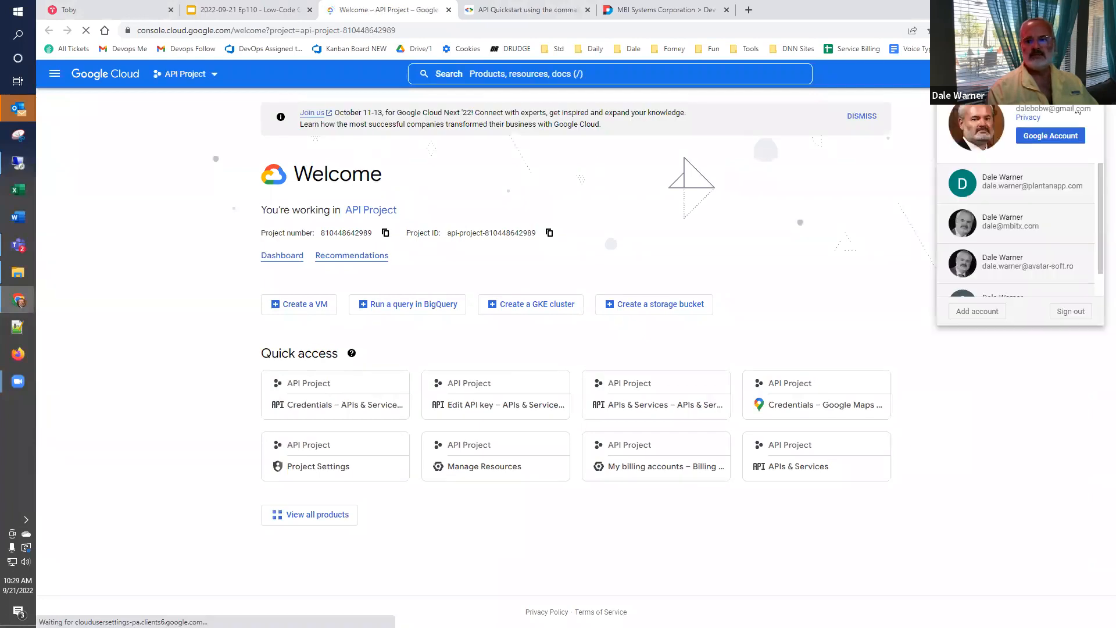
click(1002, 222)
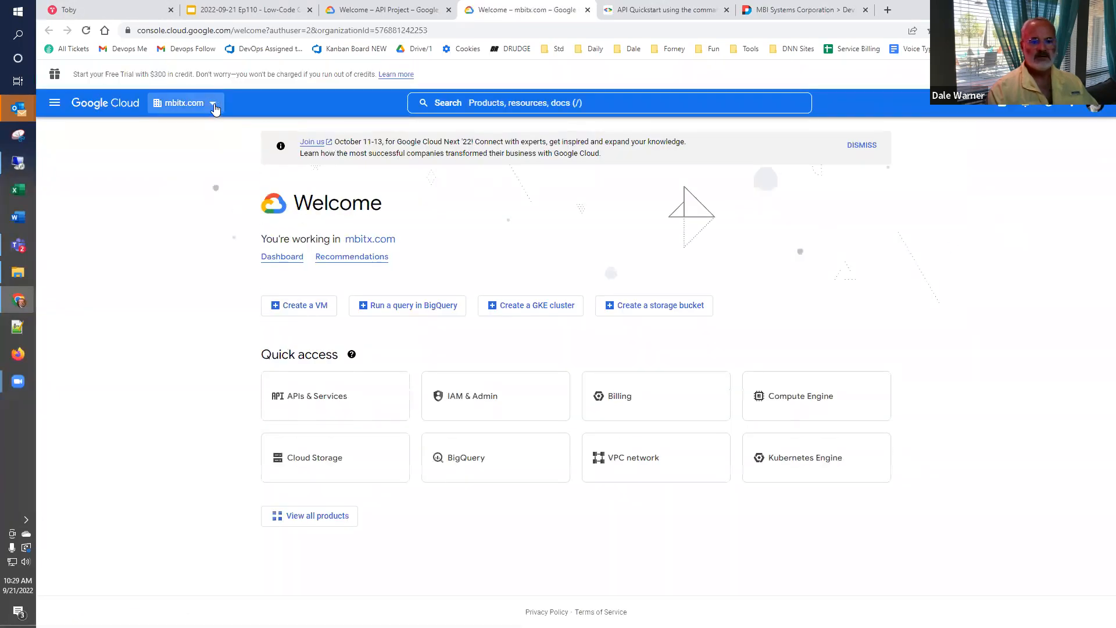
- Show the organization choices and the New Project form for mbitx.com, then close that console page without creating a project
click(214, 104)
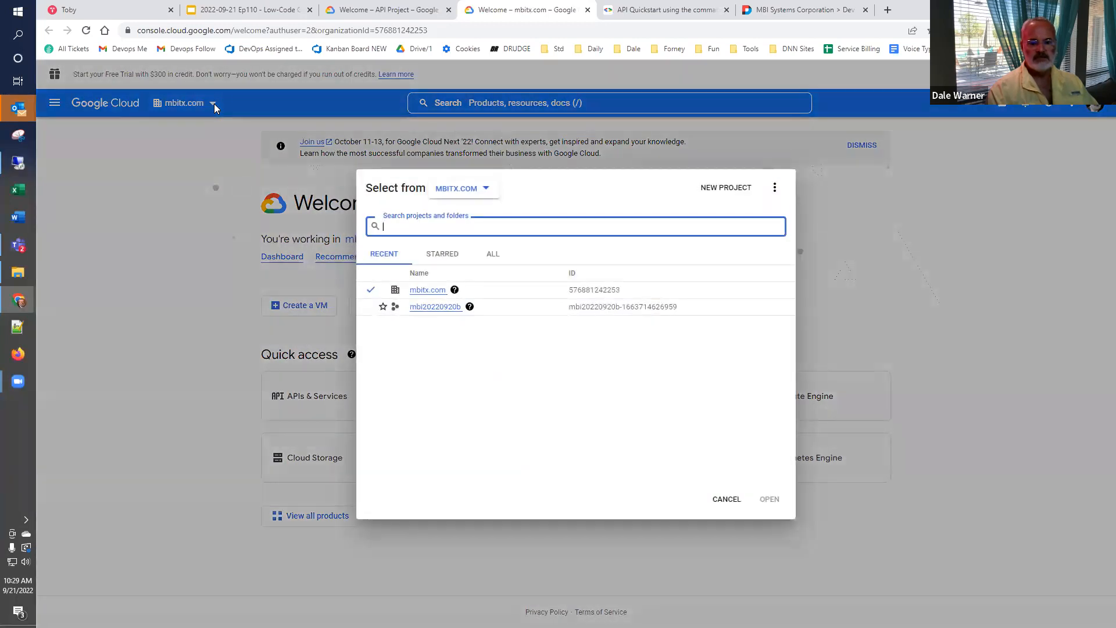
click(464, 188)
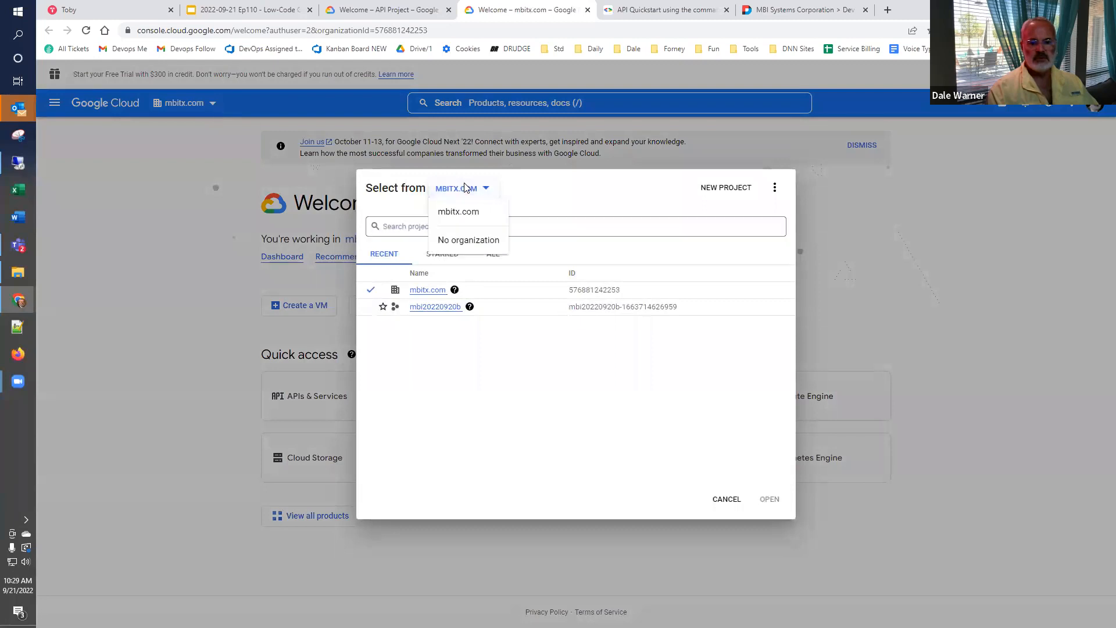
click(513, 192)
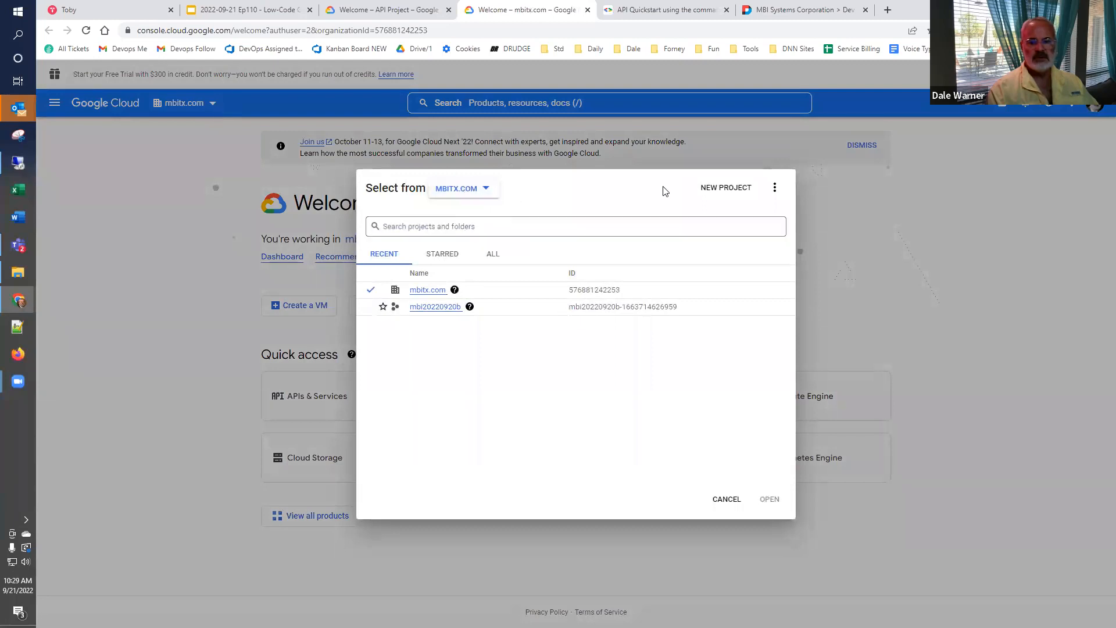
click(726, 188)
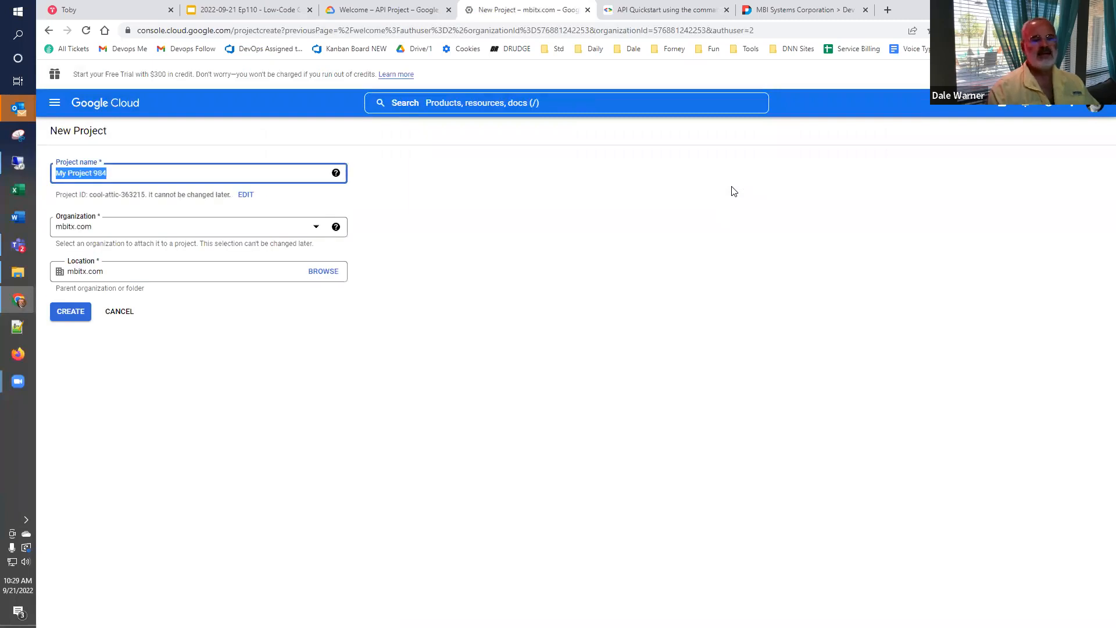
click(503, 193)
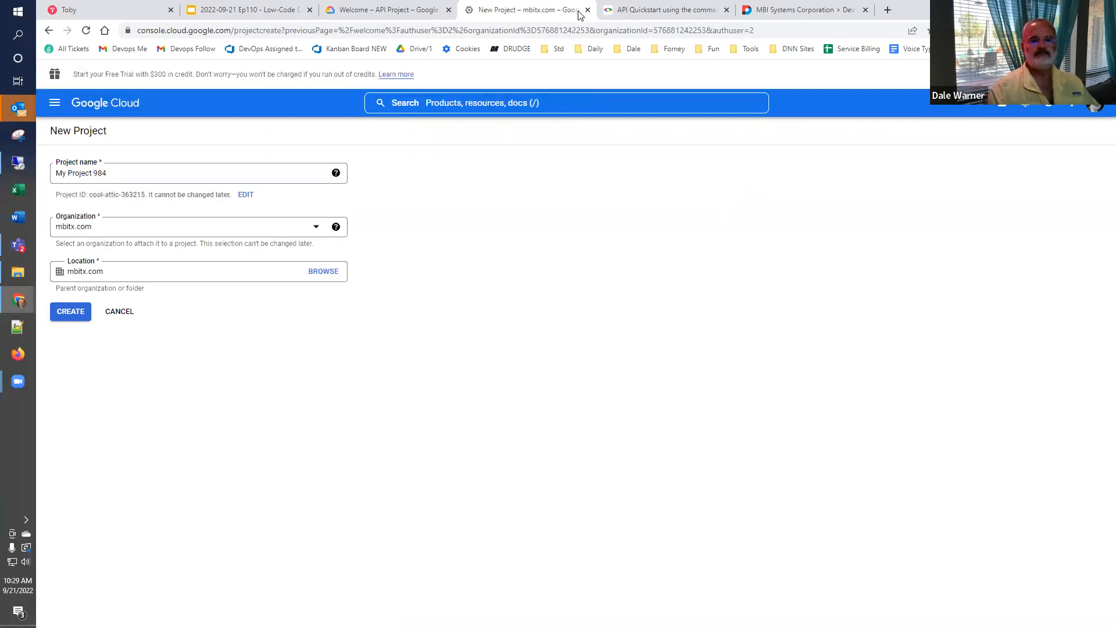
key(ctrl+w)
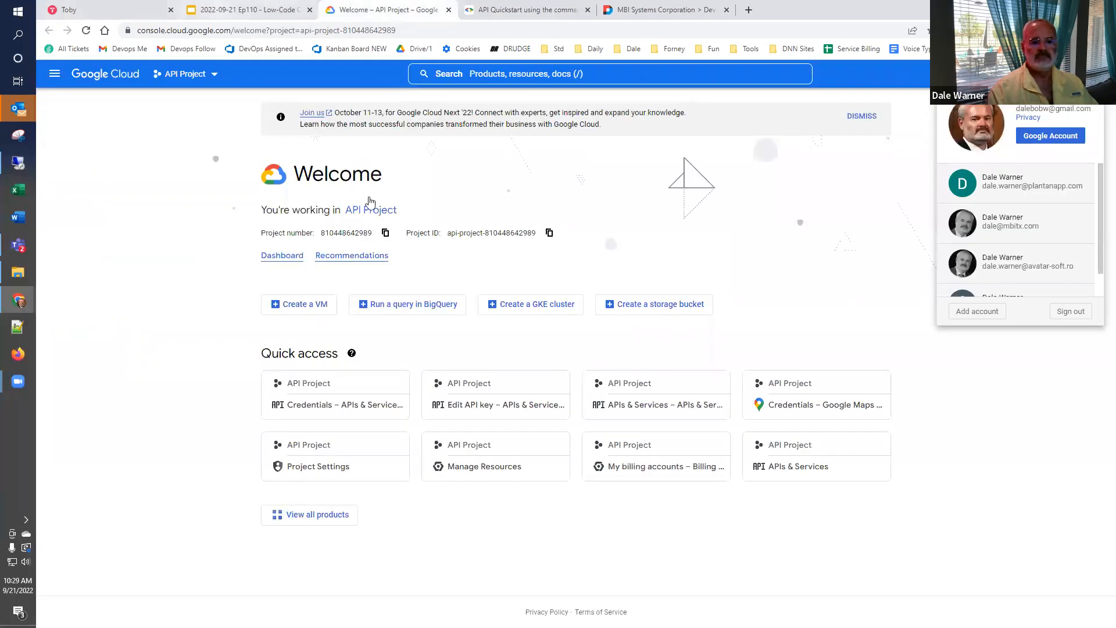
- From slide 32, open the Analytics Users by Country report, check the MBITX.COM property in the account selector, and return to the slides
click(245, 9)
click(114, 220)
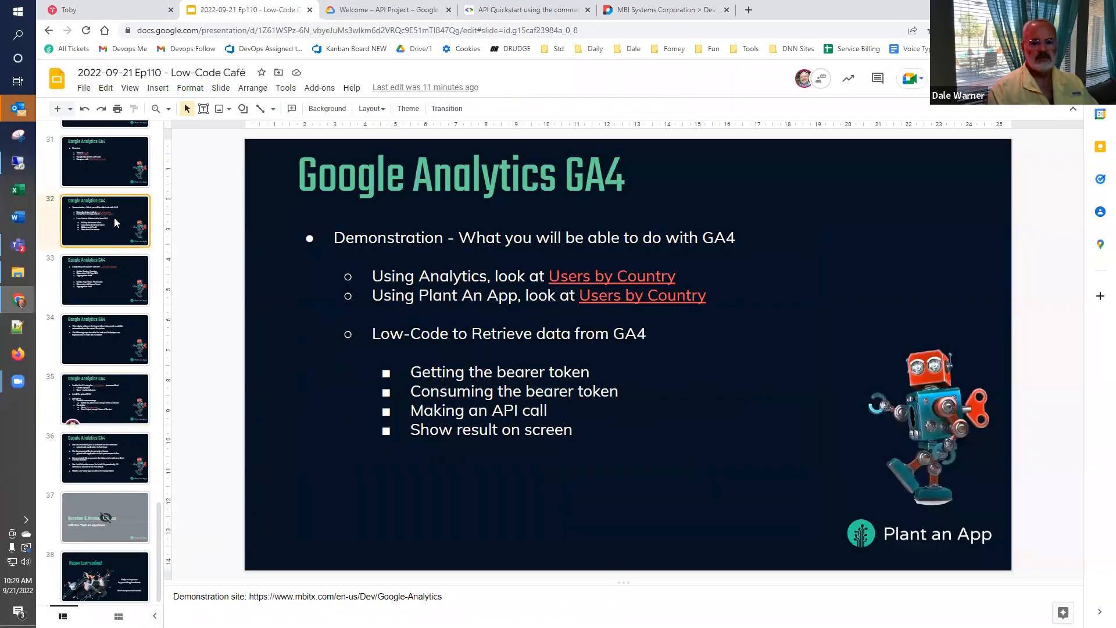
click(642, 277)
click(650, 300)
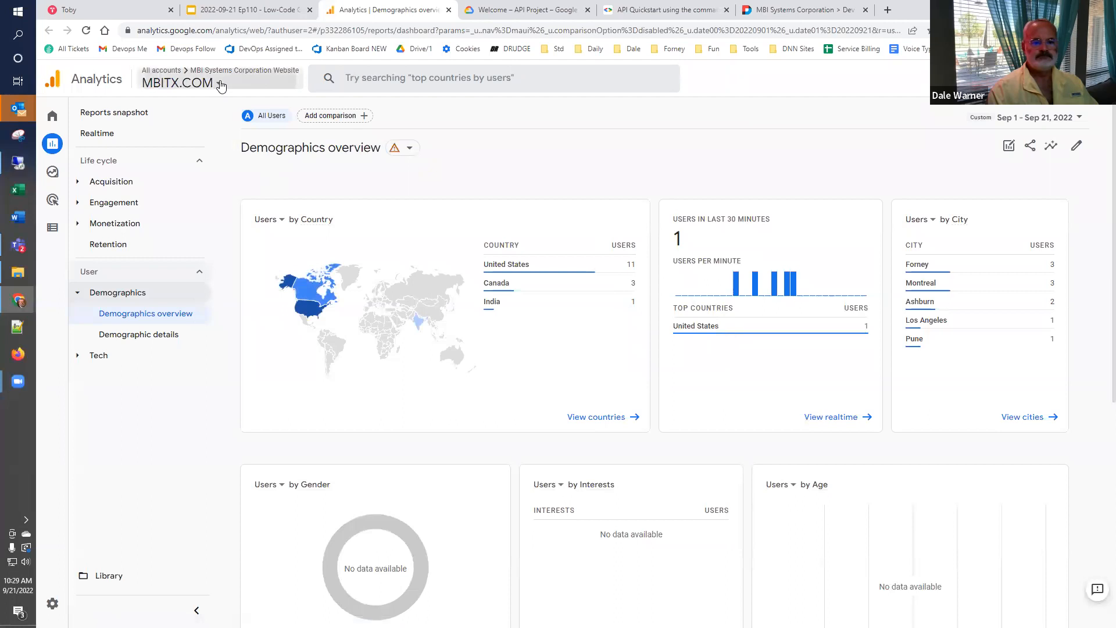
click(221, 86)
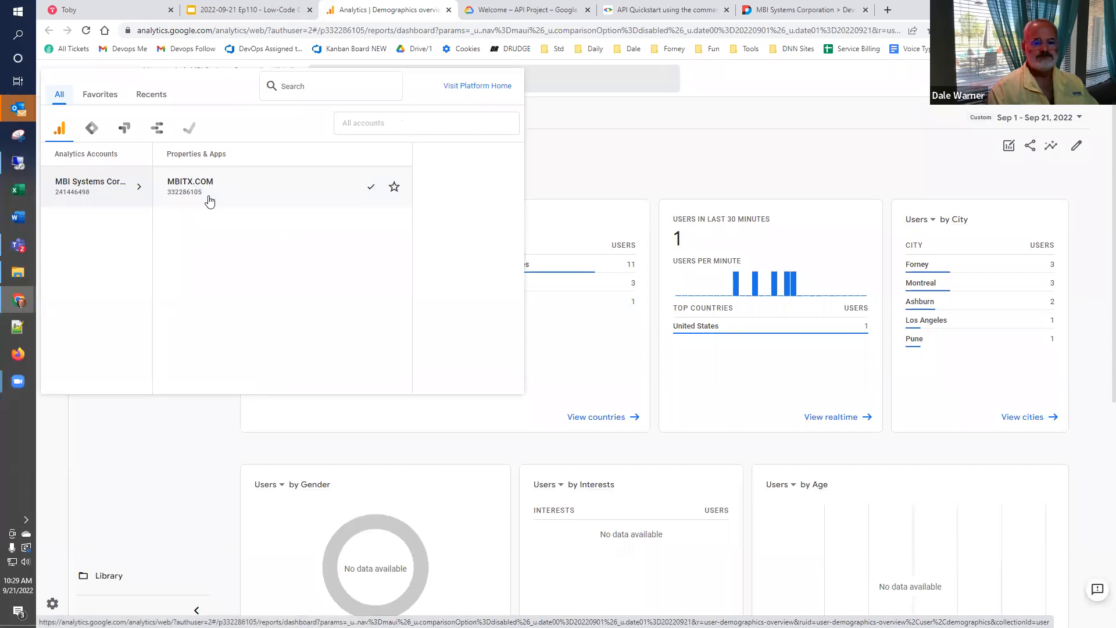
click(211, 200)
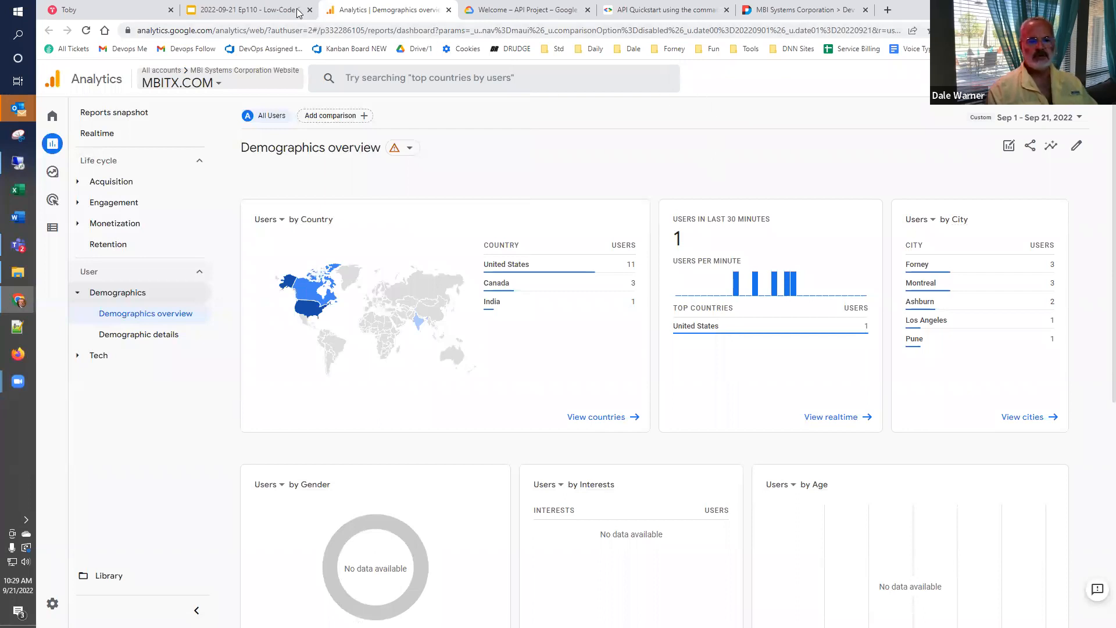
click(259, 11)
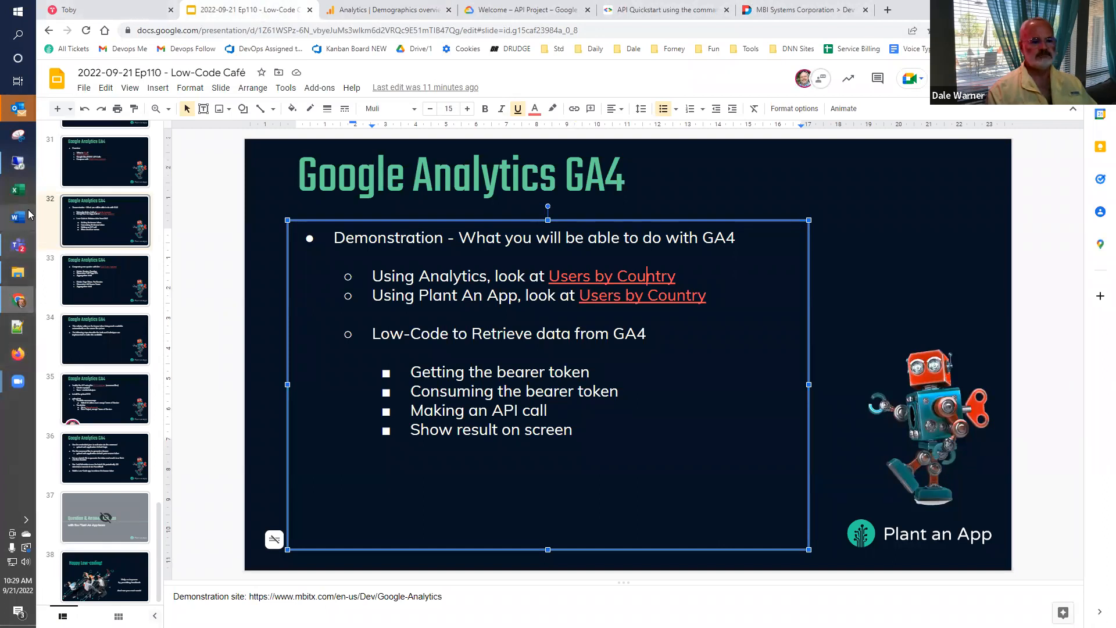
- Return to the gcloud init session on the remote desktop and create a new project with the ID lccafe110
click(21, 163)
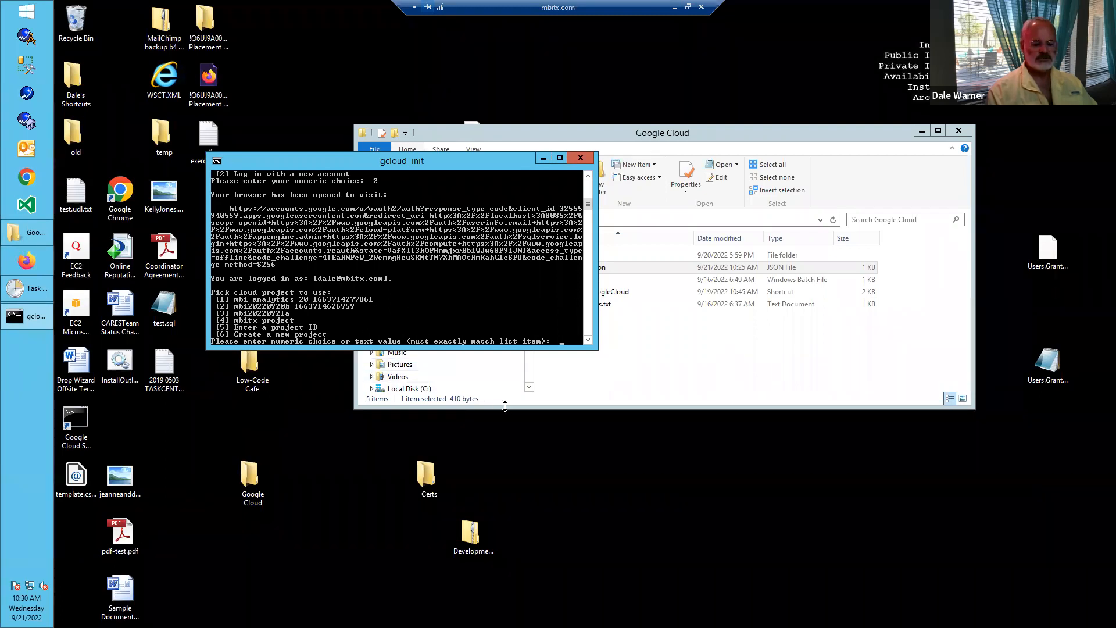
text(6)
key(Return)
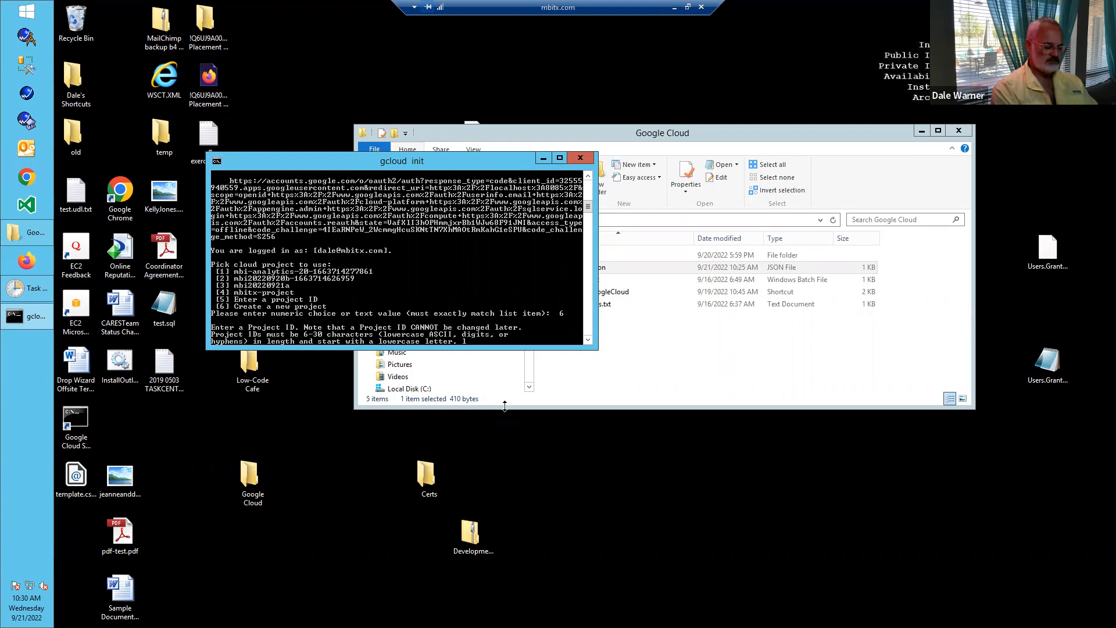
text(lccafe110)
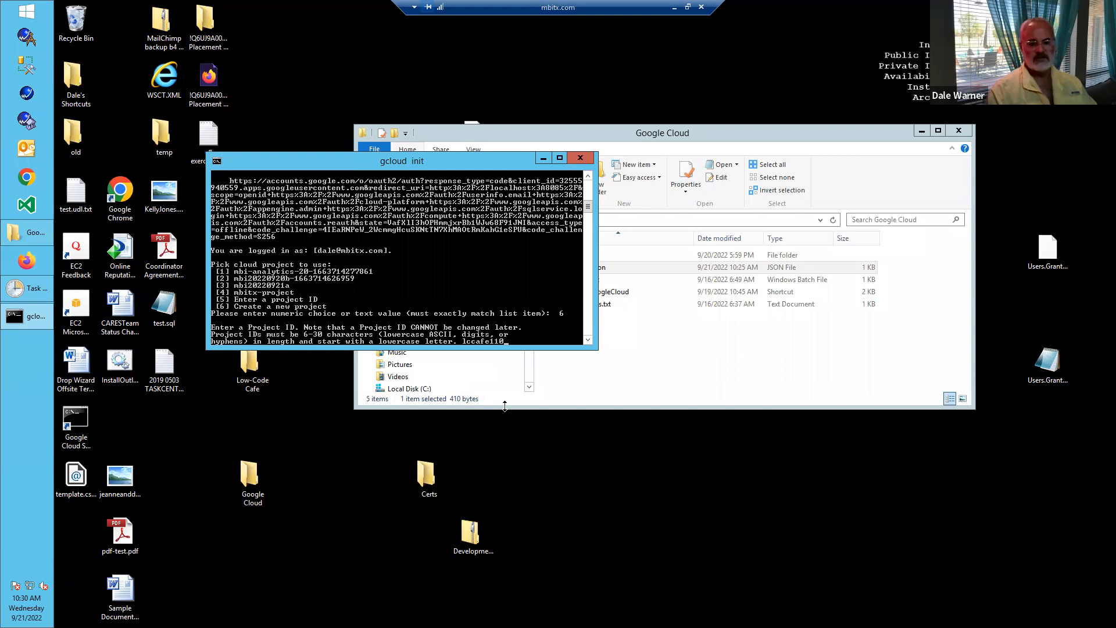
key(Return)
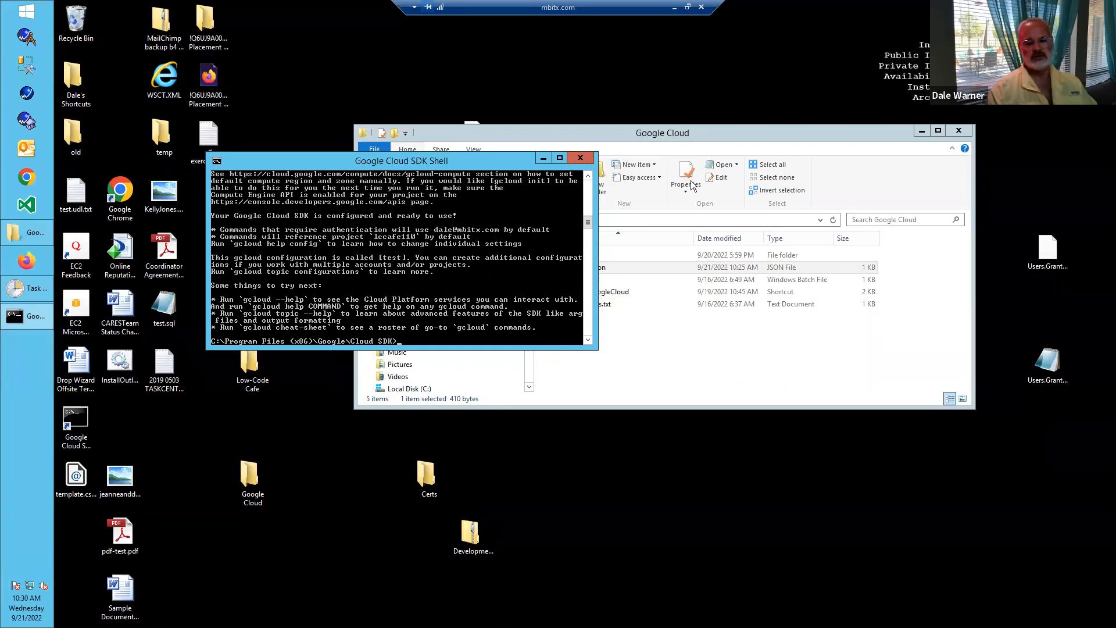
- Return to the presentation, go to slide 36, and highlight the gcloud auth application-default login command
click(678, 135)
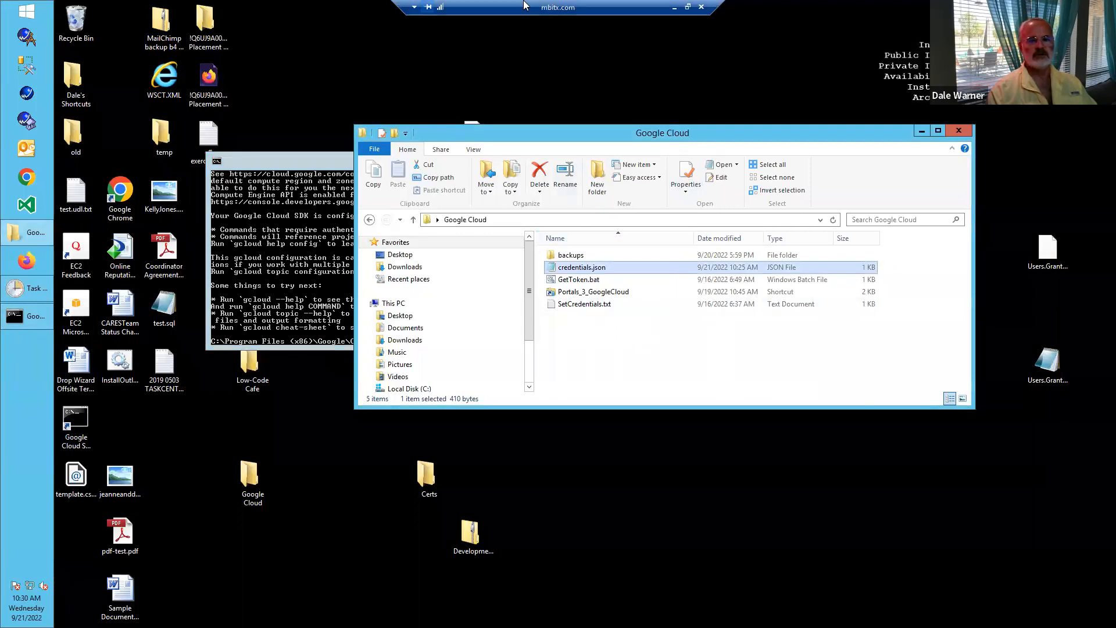
click(675, 8)
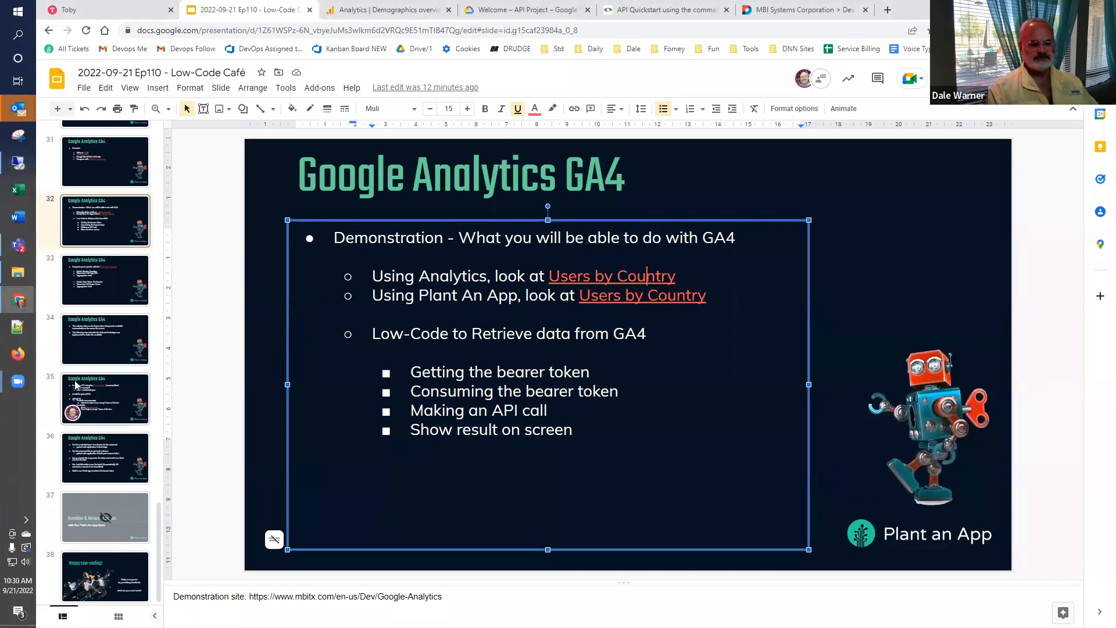
scroll(79, 389, down, 1)
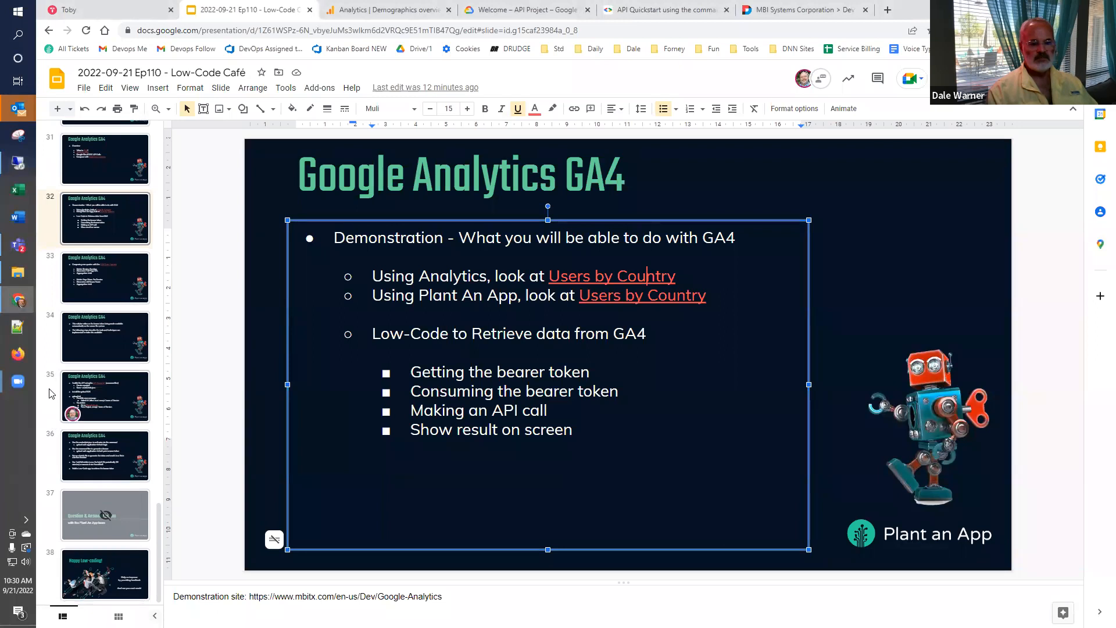
click(55, 409)
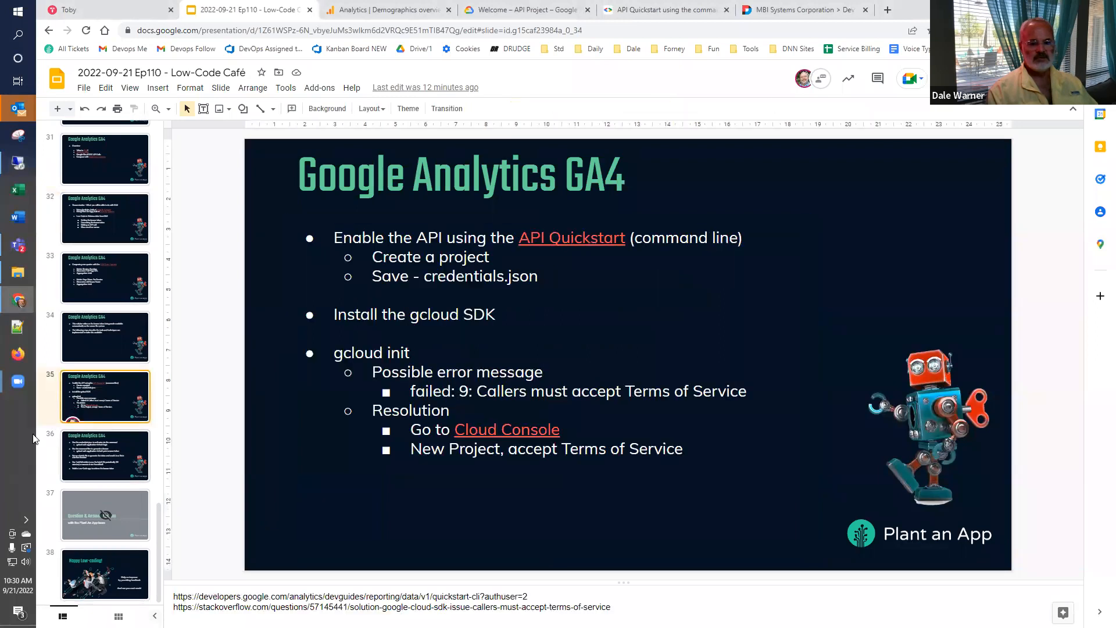
click(92, 451)
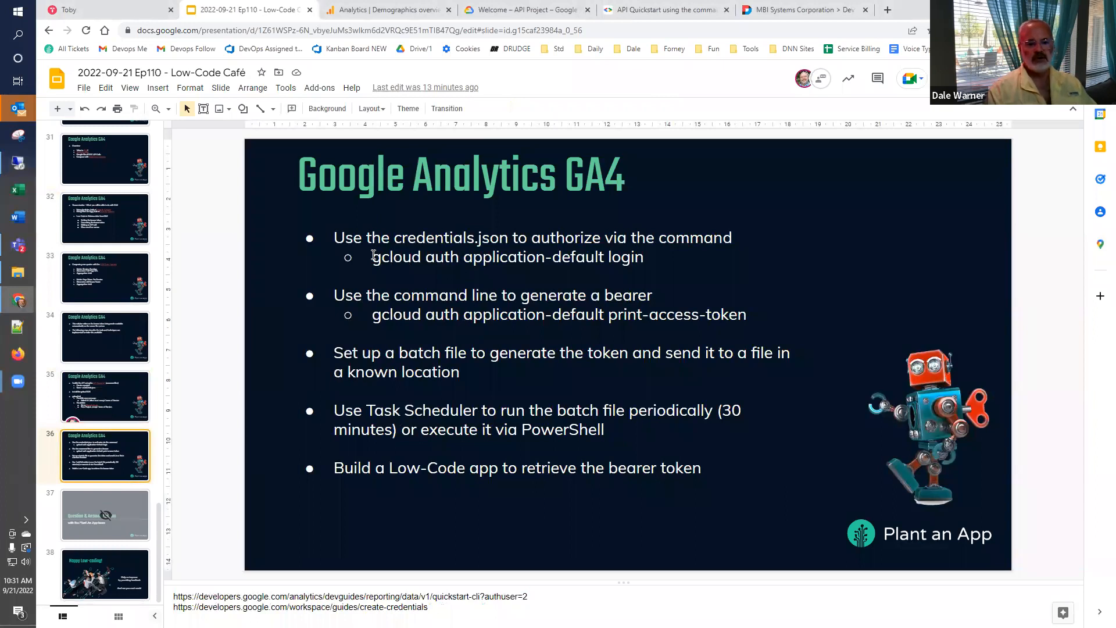
drag(373, 257, 657, 260)
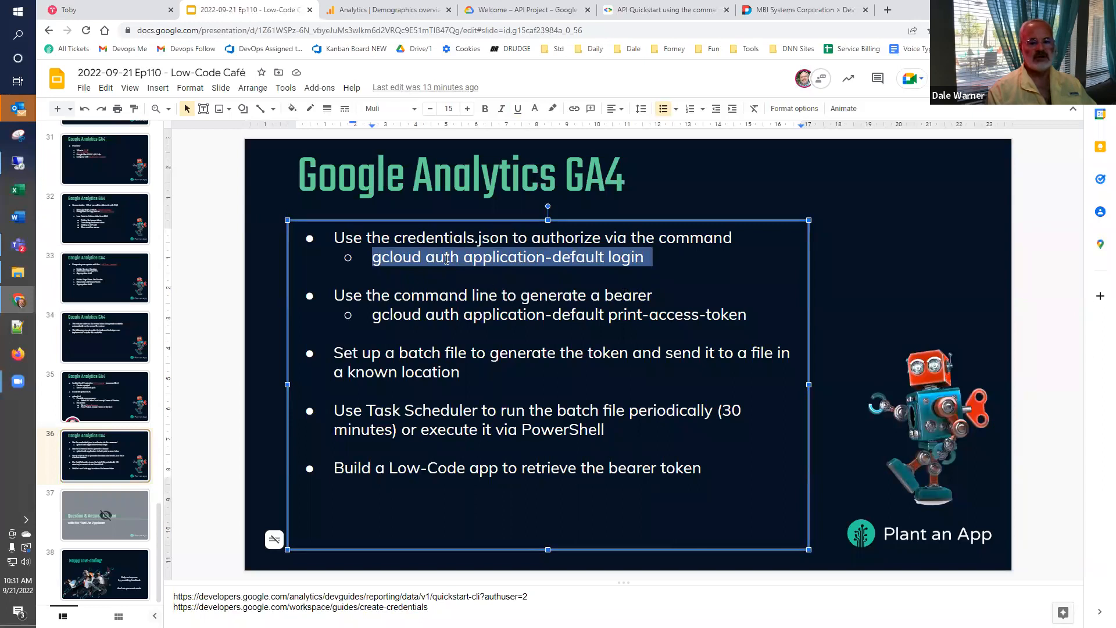
- On the remote desktop, open SetCredentials.txt from the Google Cloud folder and select "gcloud auth application-default login" in the command
click(18, 163)
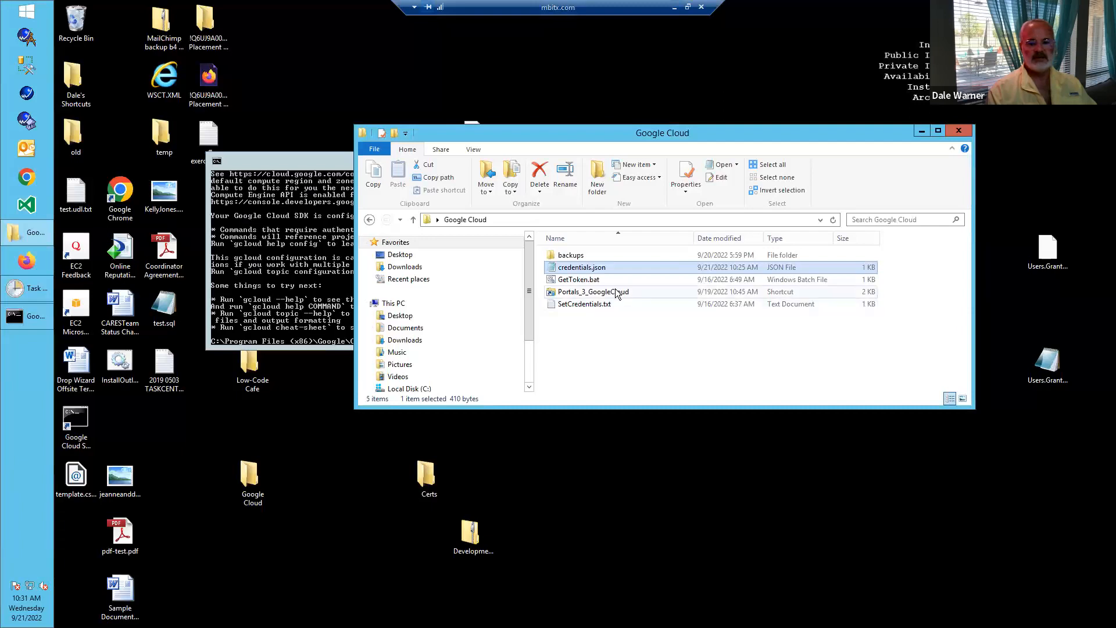
click(586, 304)
double_click(585, 304)
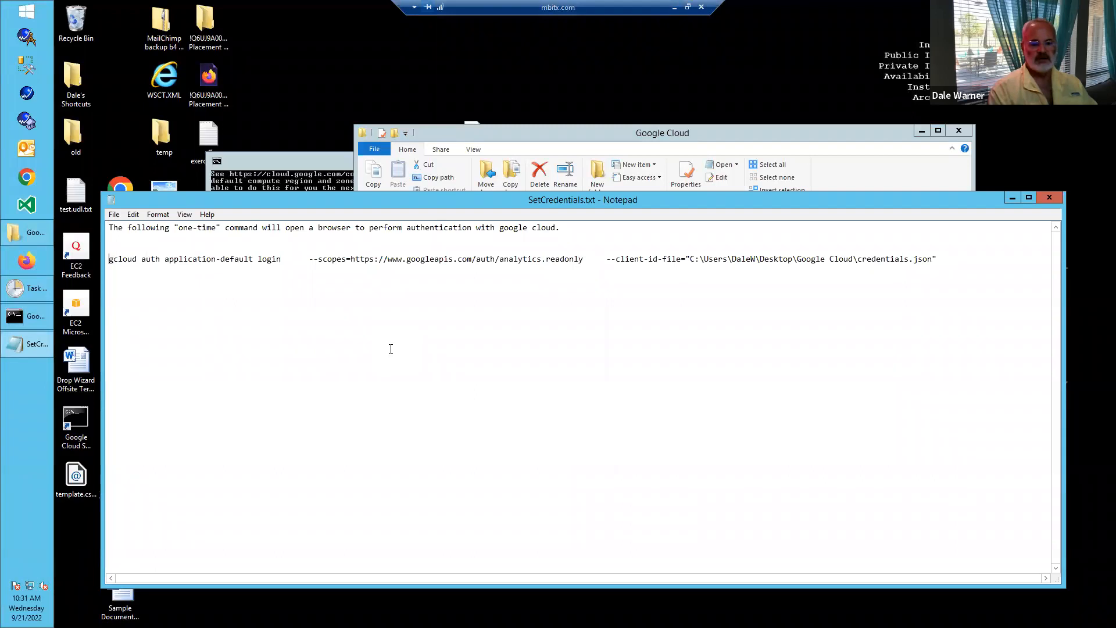
key(shift+Right)
key(shift+Right)
key(shift+Right)
key(shift+Right)
key(shift+Right)
key(shift+Right)
key(shift+Right)
key(shift+Right)
key(shift+Right)
key(shift+Right)
key(shift+Right)
key(shift+Right)
key(shift+Right)
key(shift+Right)
key(shift+Right)
key(shift+Right)
key(shift+Right)
key(shift+Right)
key(shift+Right)
key(shift+Right)
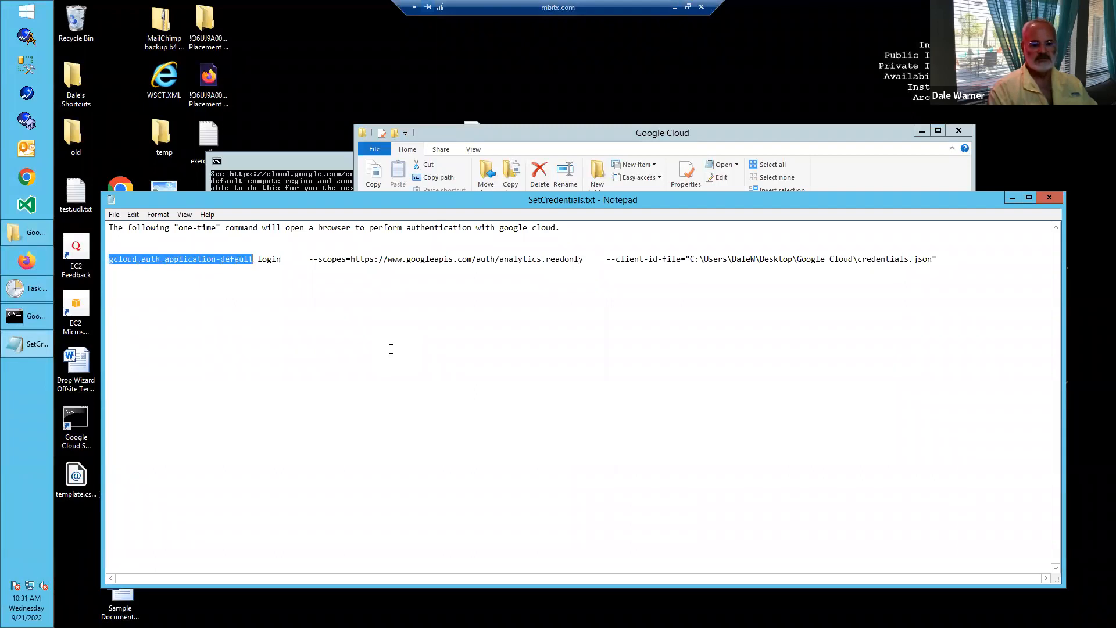
key(shift+Right)
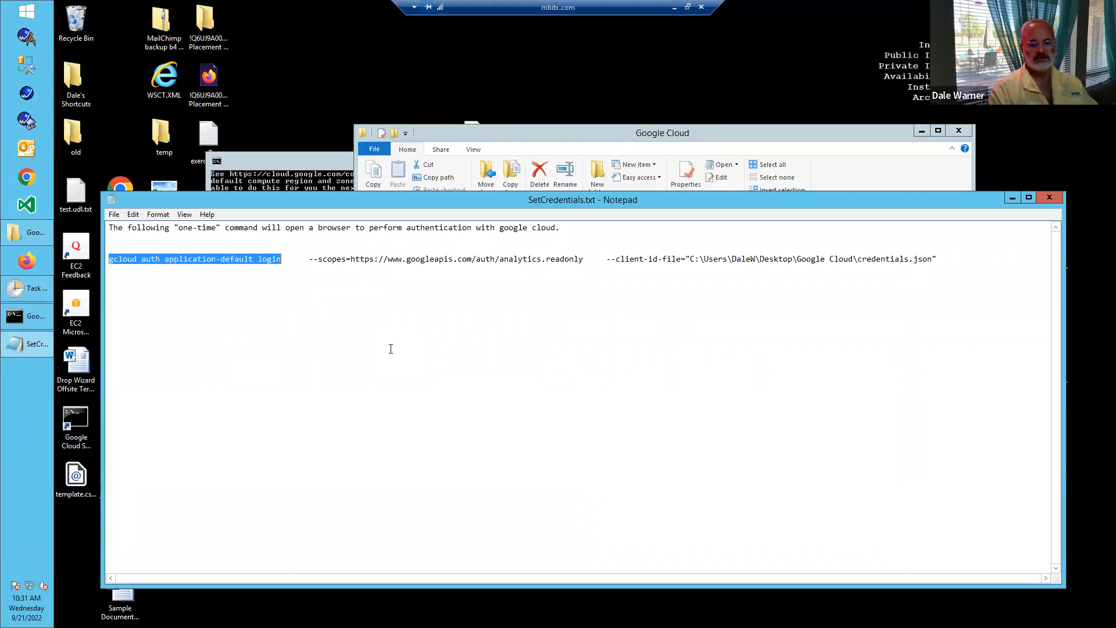
- Check the credentials.json file in the Google Cloud folder against the client ID file path in the SetCredentials.txt command
key(shift+End)
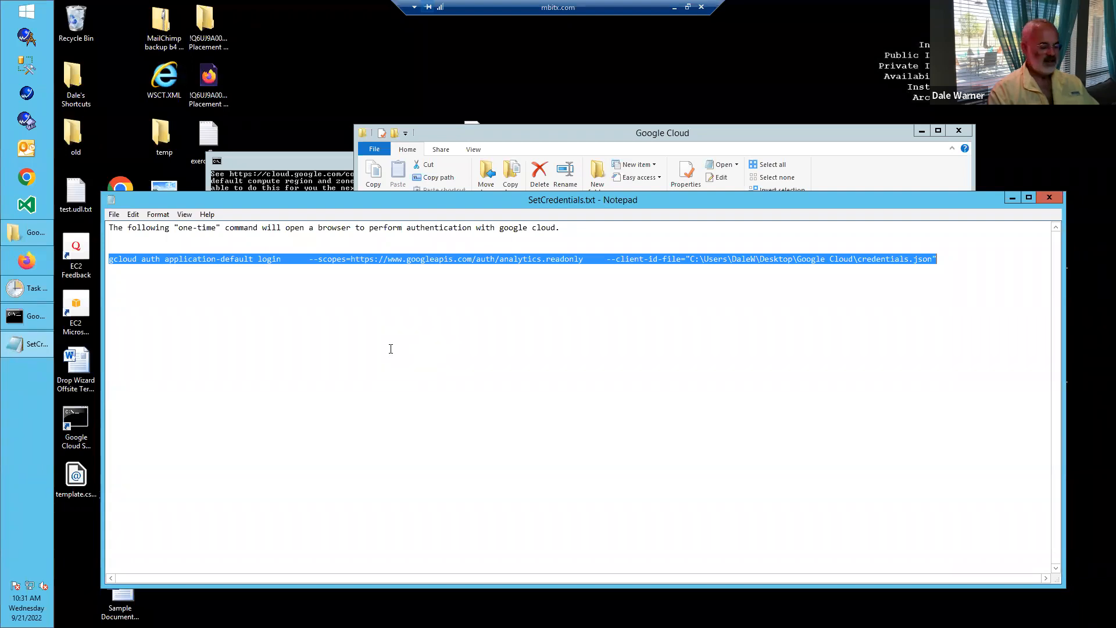
key(Left)
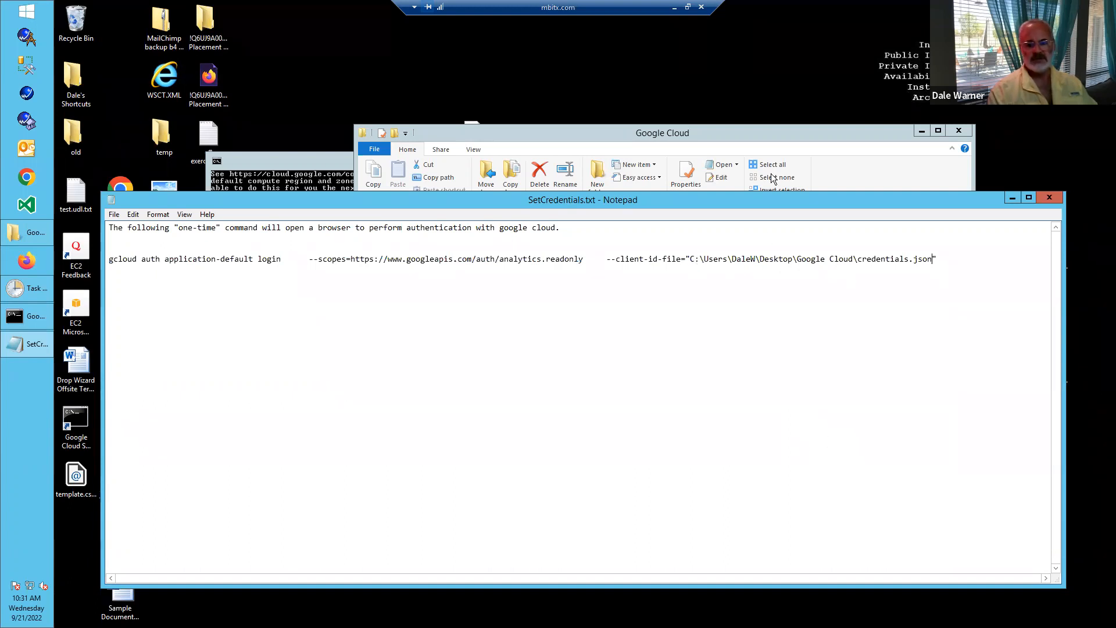
drag(747, 136, 750, 77)
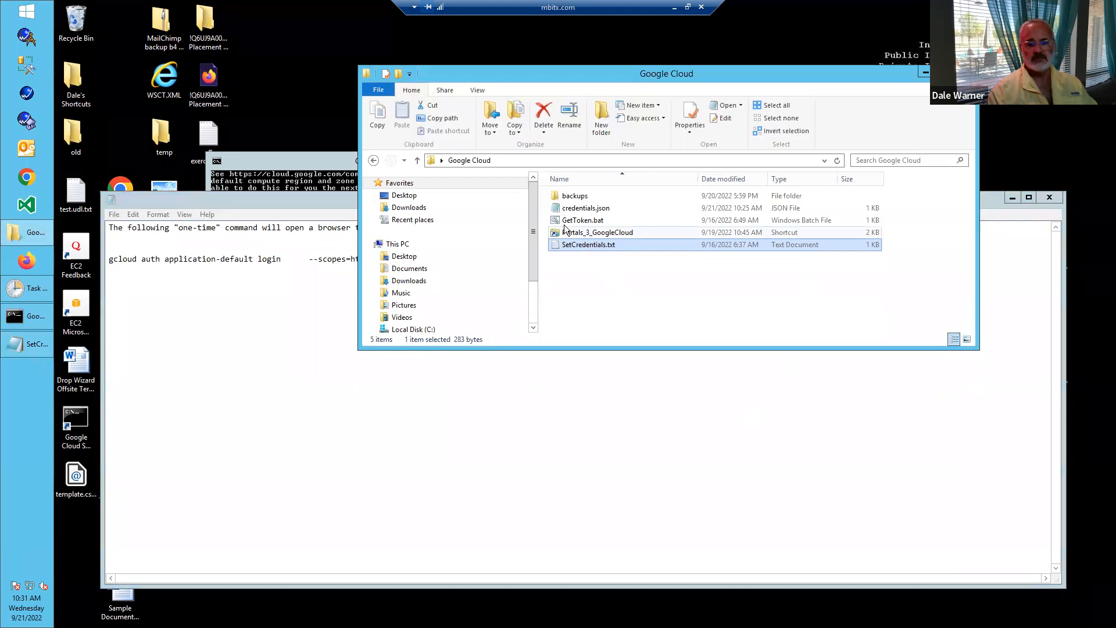
click(622, 374)
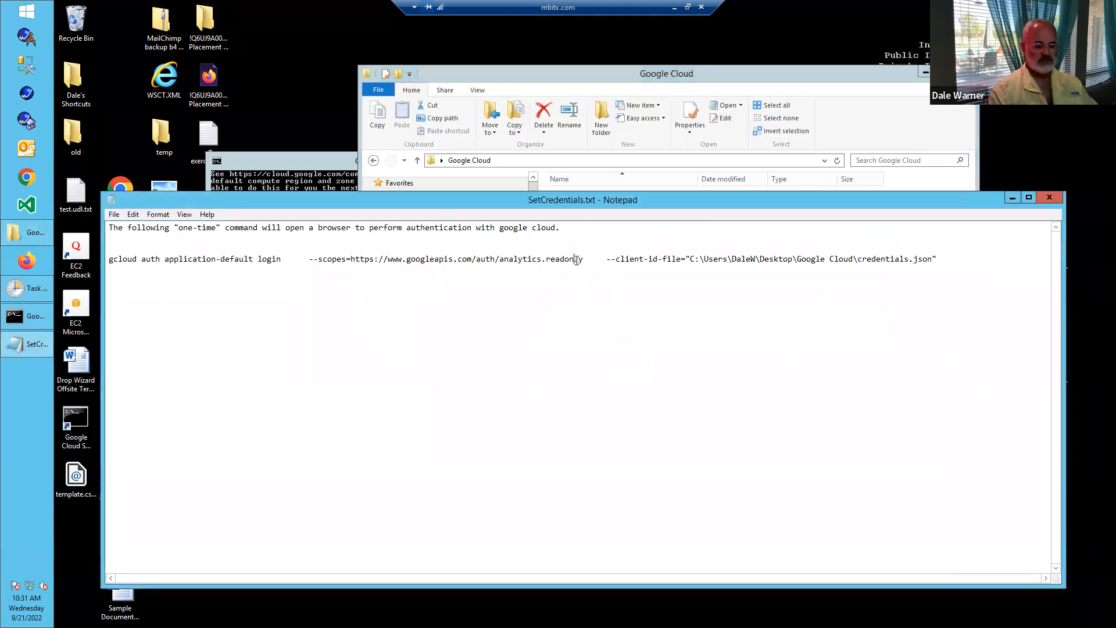
- Copy the full gcloud auth application-default login command from SetCredentials.txt and run it in the cleared Google Cloud SDK Shell
drag(111, 258, 936, 259)
key(ctrl+c)
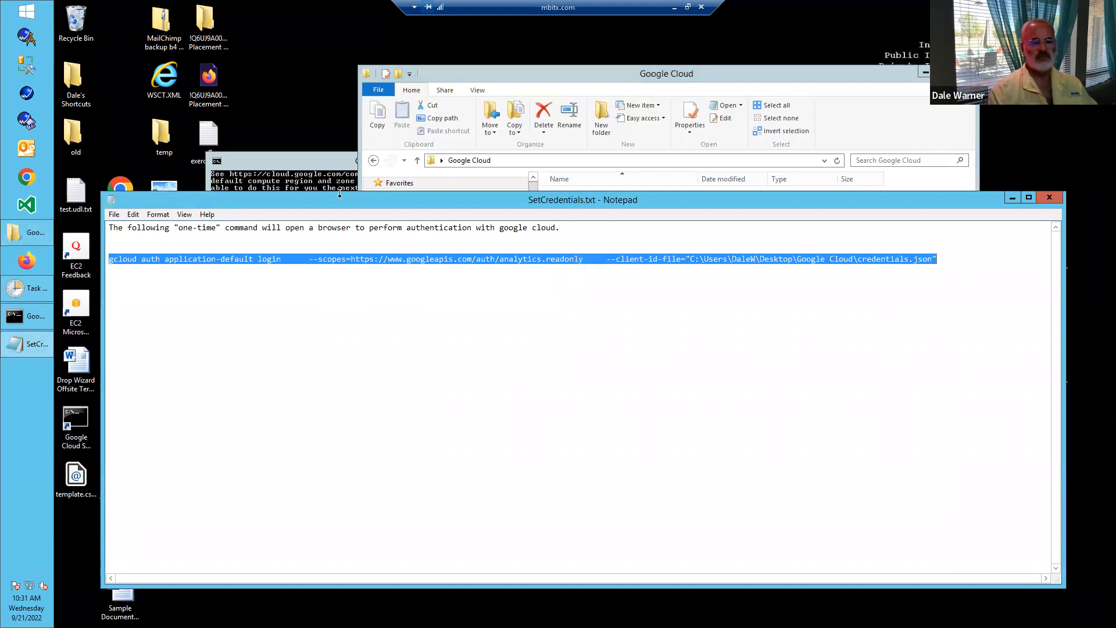
click(327, 160)
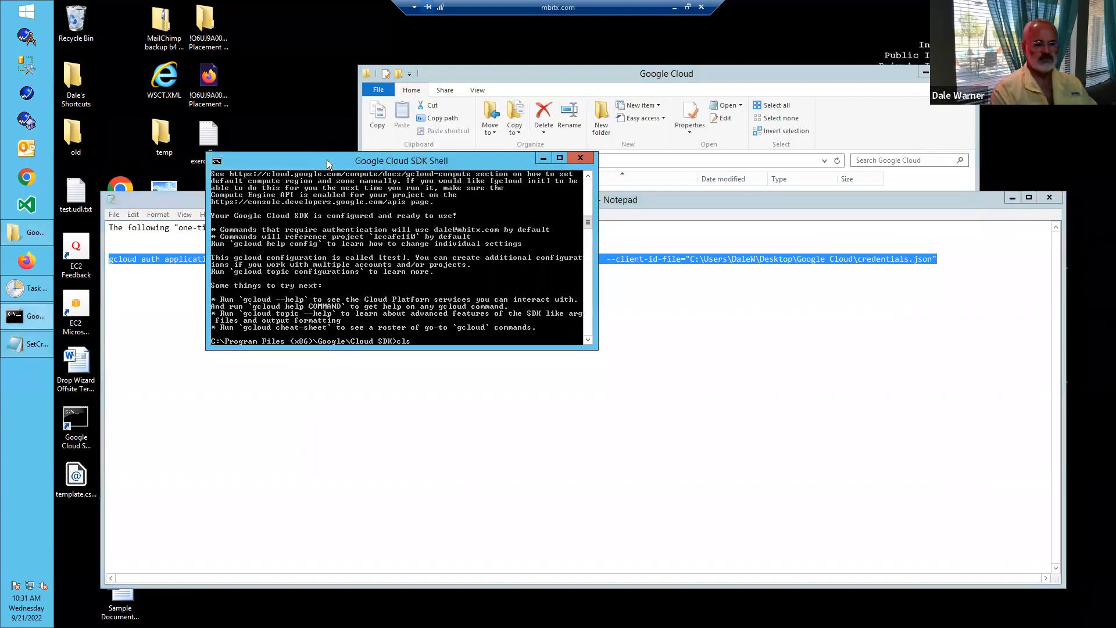
text(cls)
key(Return)
right_click(466, 217)
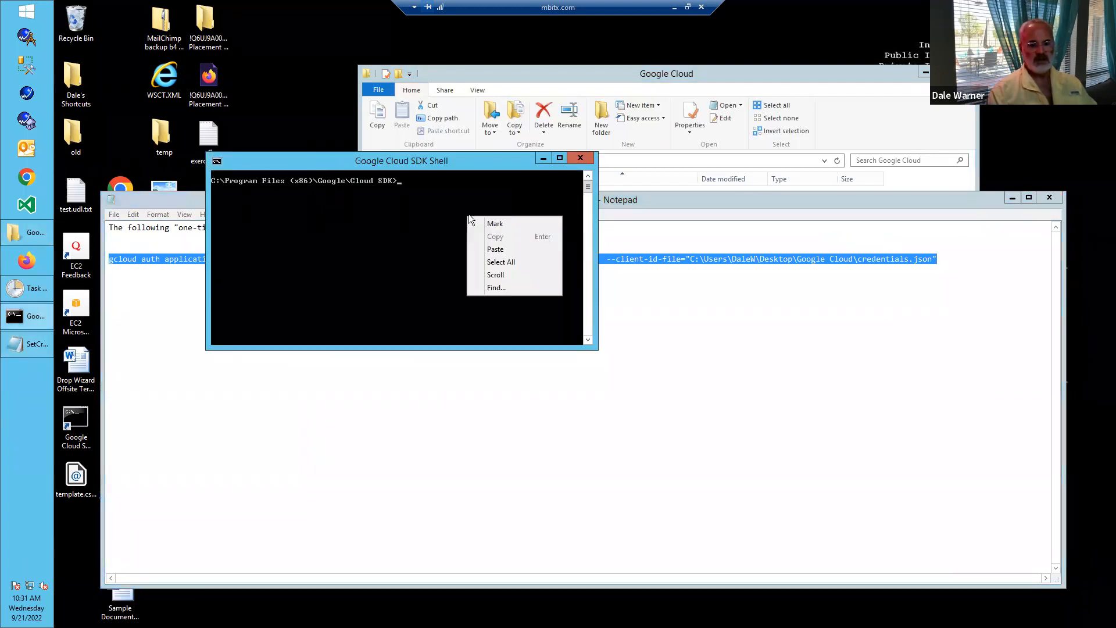
click(492, 250)
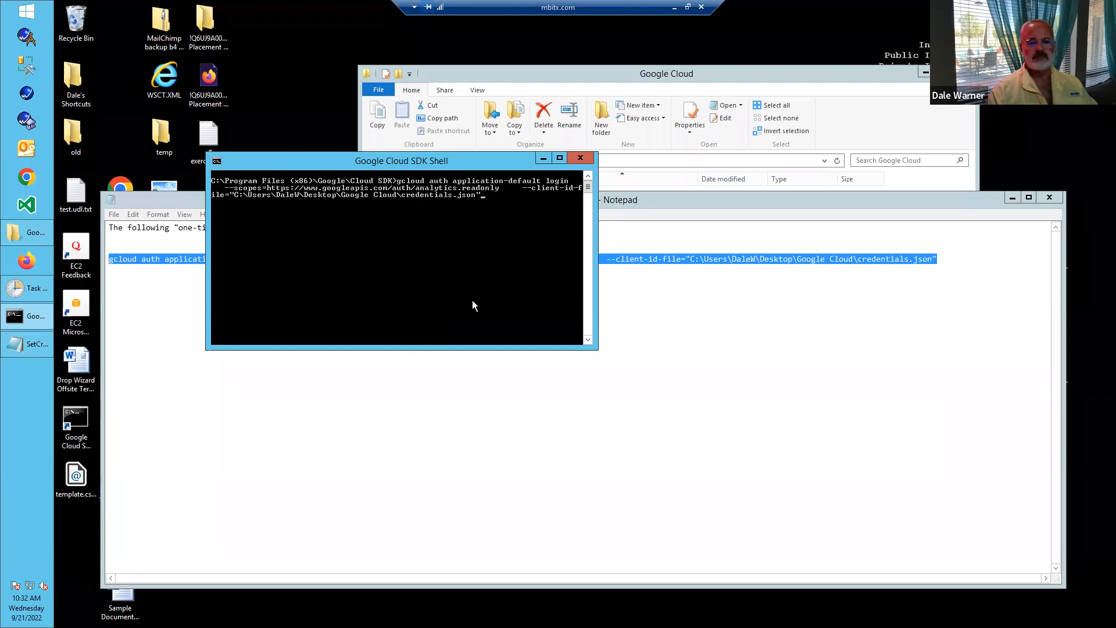
key(Return)
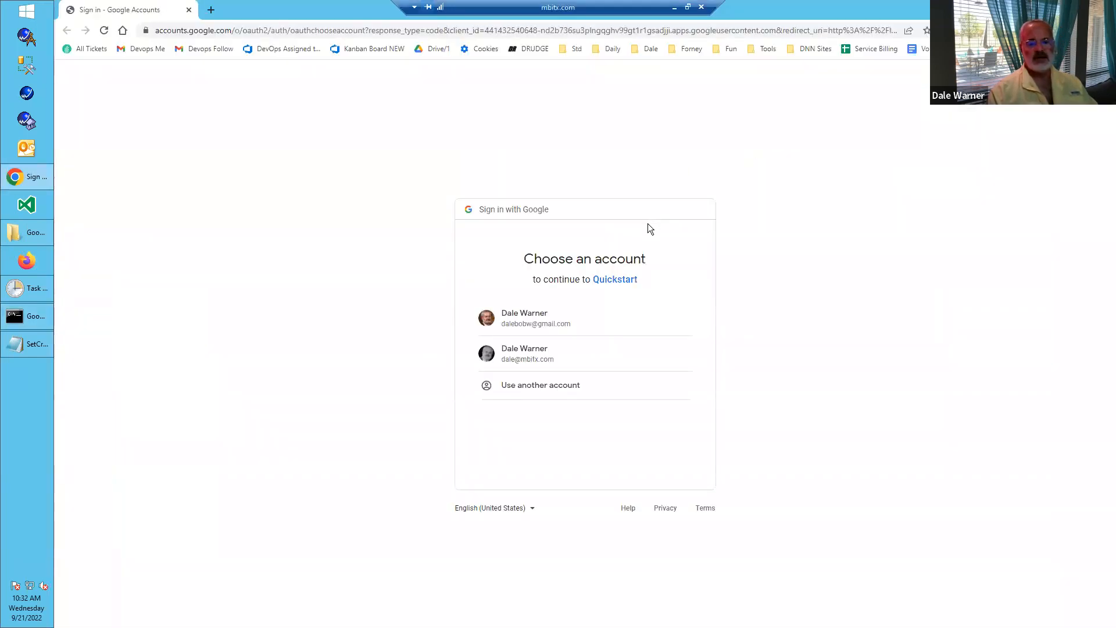
- Sign in with the mbitx.com Google account, proceed to the unverified Quickstart app, and grant it access to the Google Analytics data
click(534, 356)
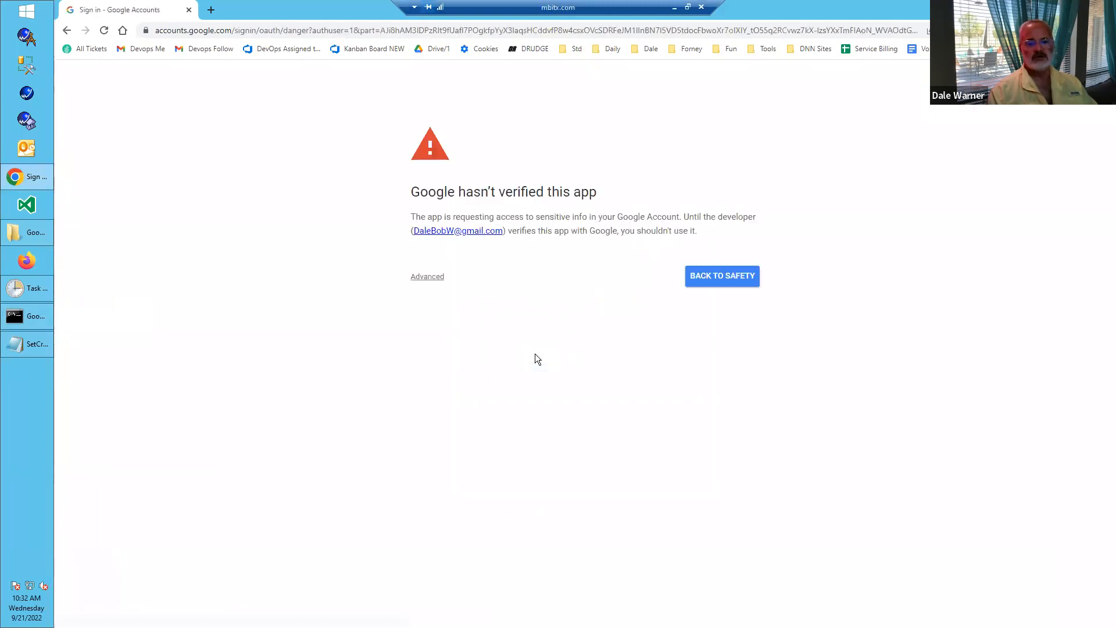
click(432, 280)
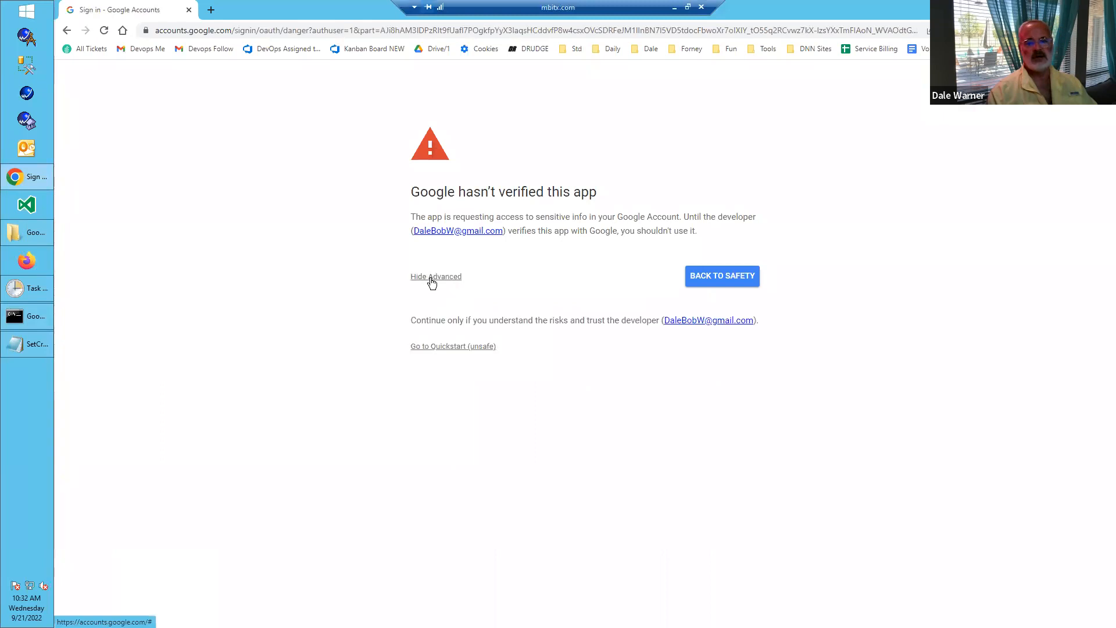
click(438, 348)
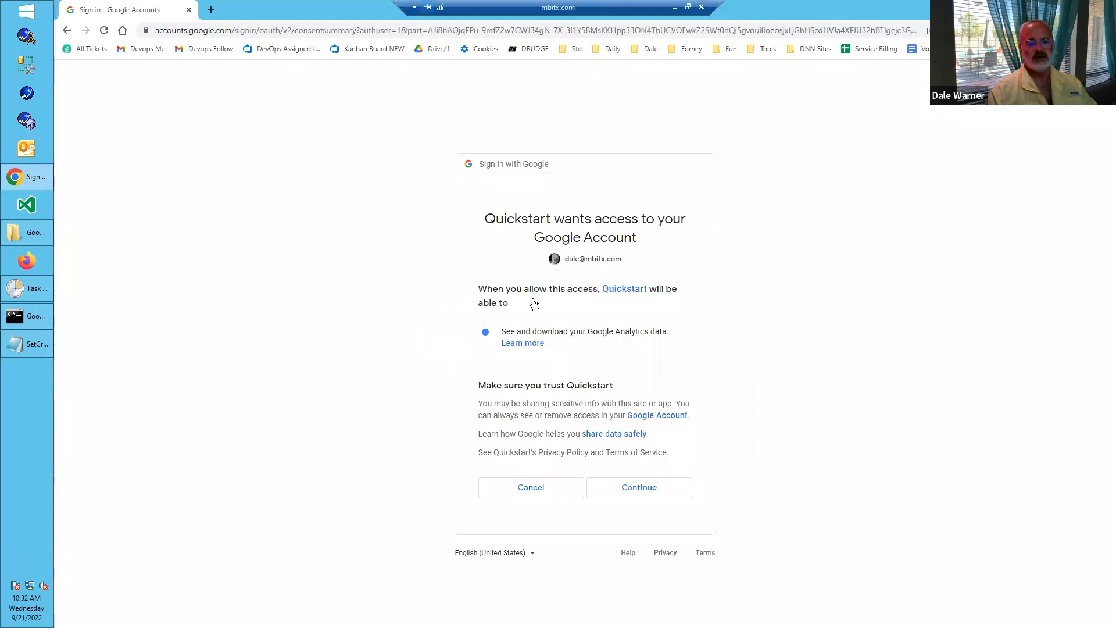
click(643, 489)
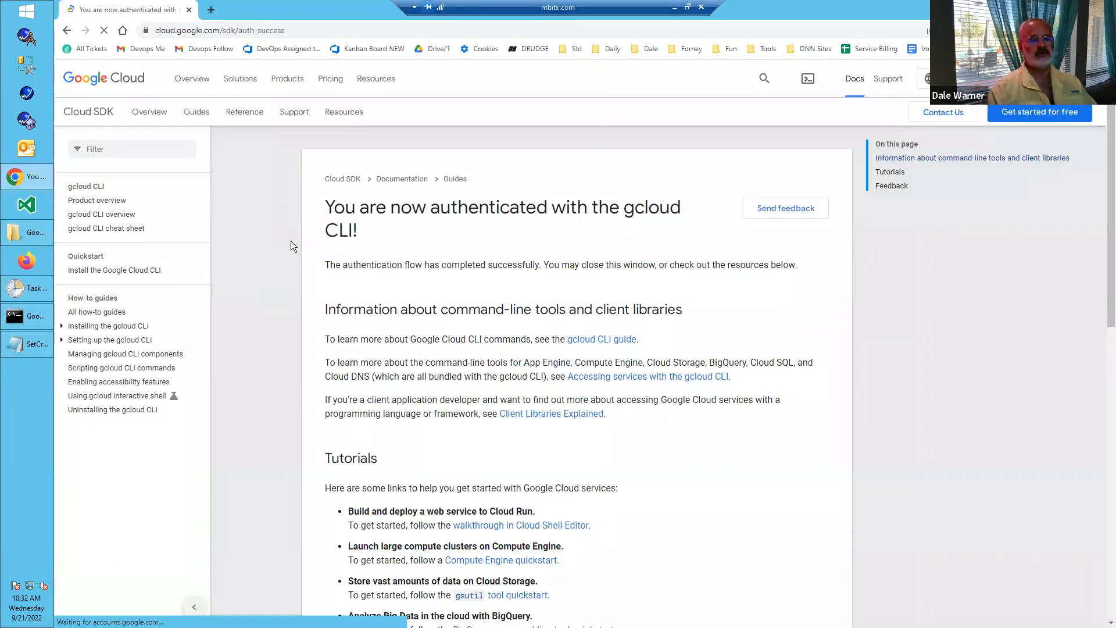
- Close the gcloud authentication page and SetCredentials.txt, moving the Google Cloud SDK Shell window higher on the desktop
click(189, 10)
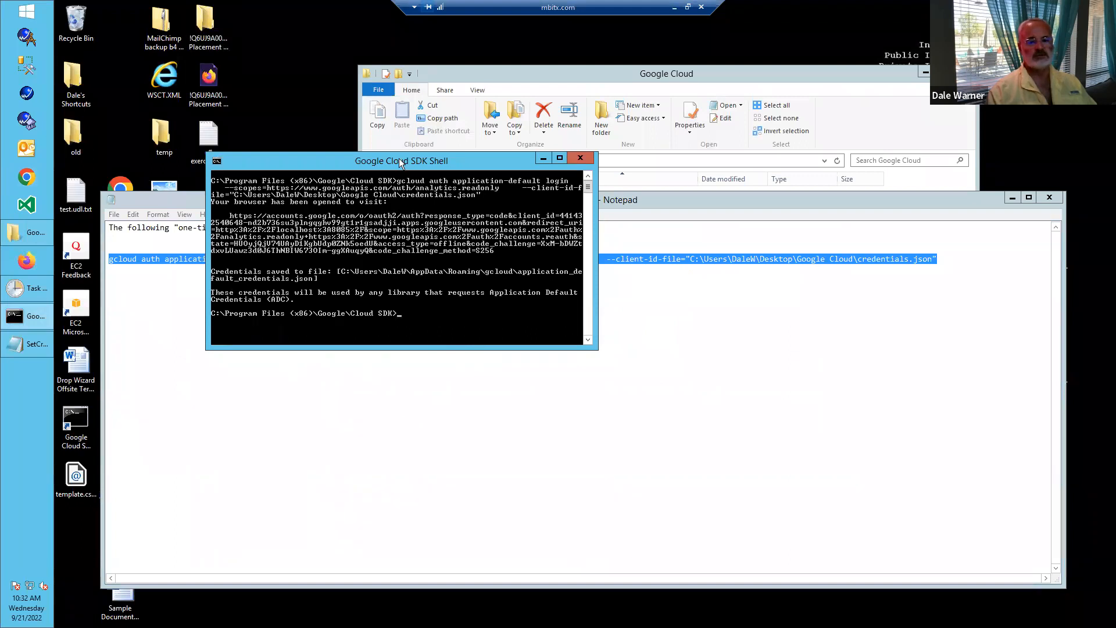
drag(451, 164, 396, 99)
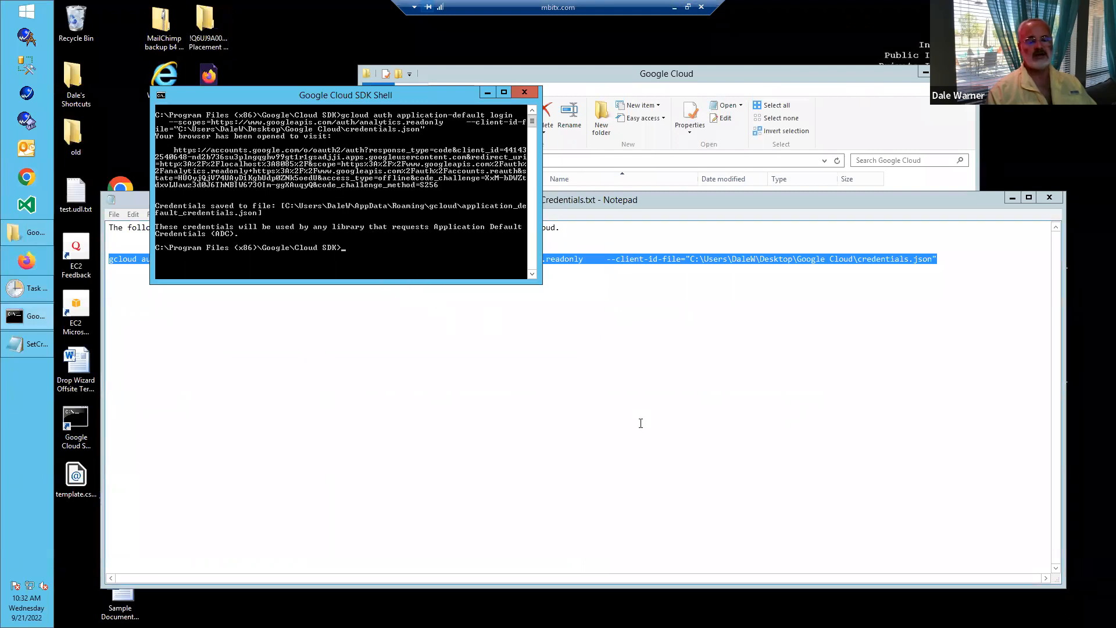
click(1048, 198)
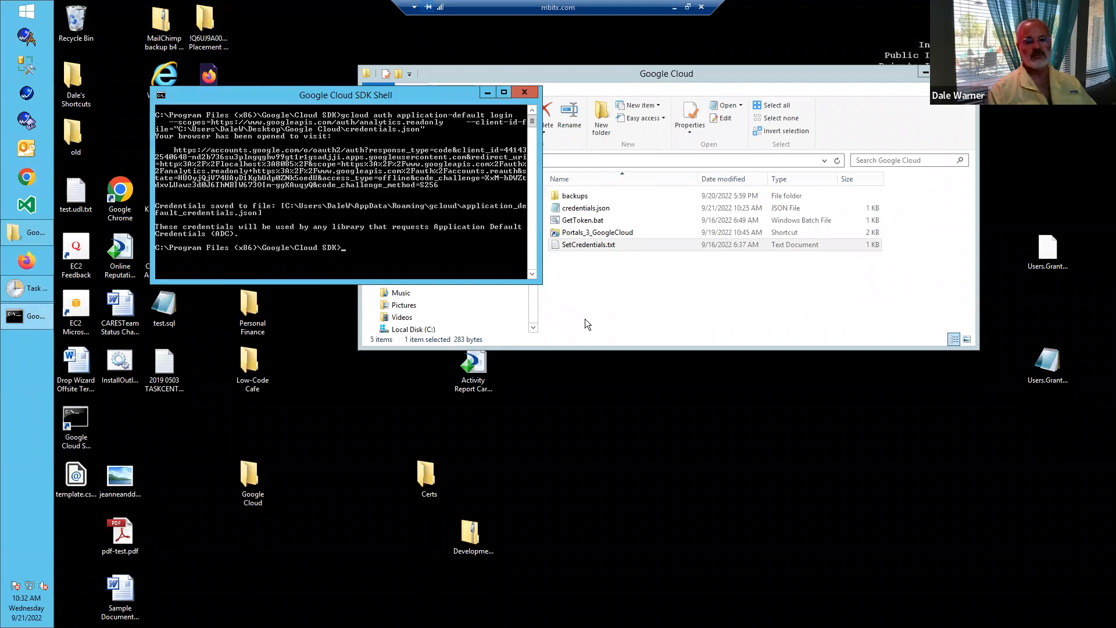
- Return to slide 36 and select the gcloud auth application-default print-access-token command for copying
click(674, 6)
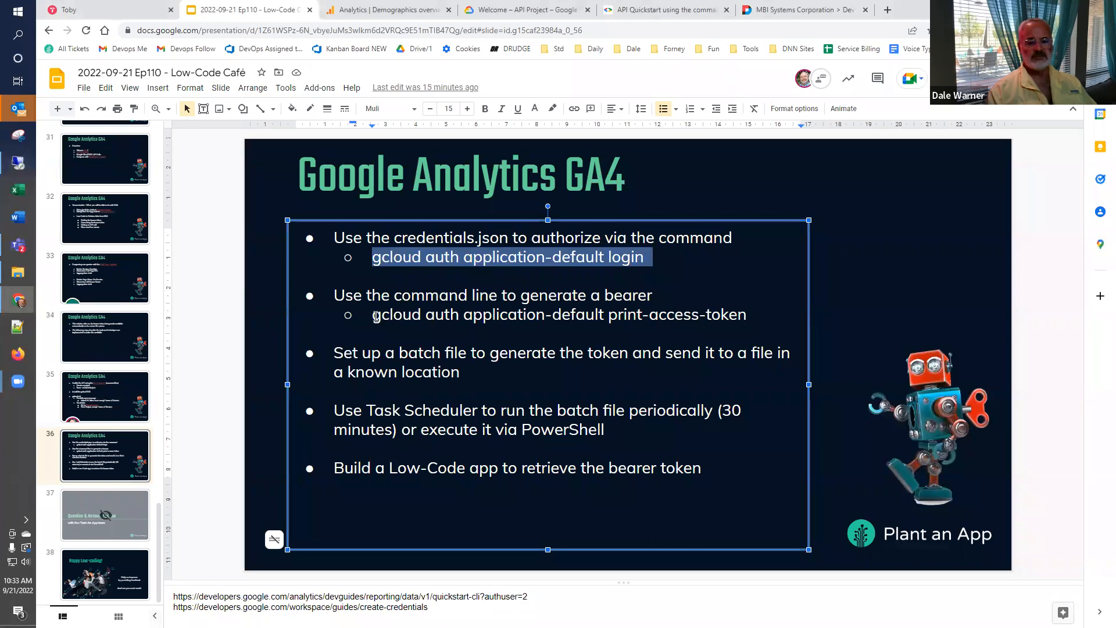
click(376, 316)
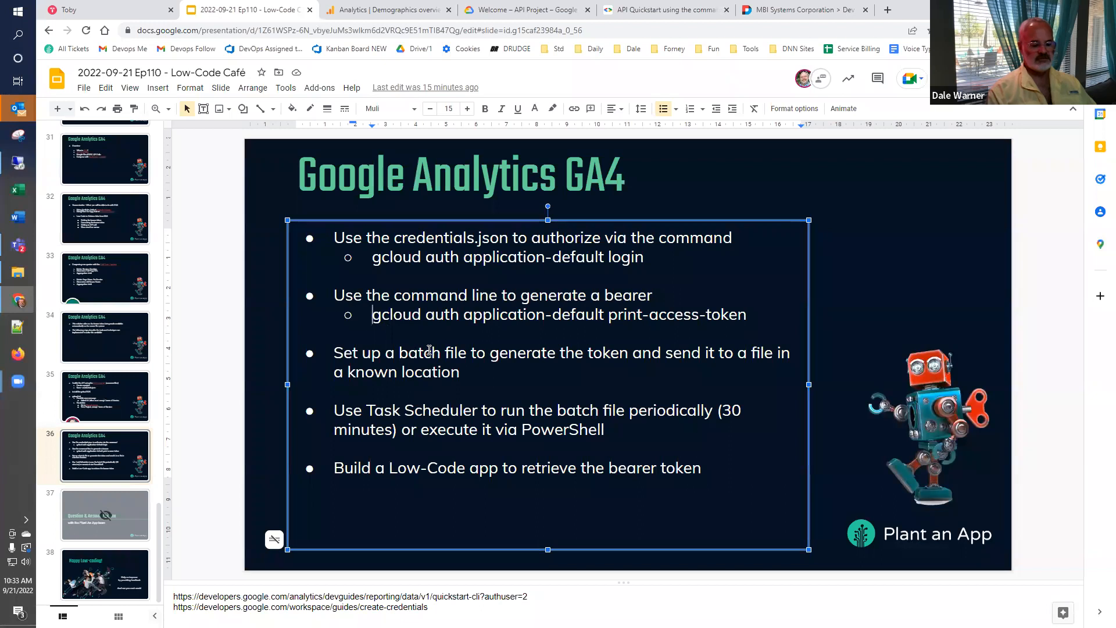
key(shift+End)
key(ctrl+c)
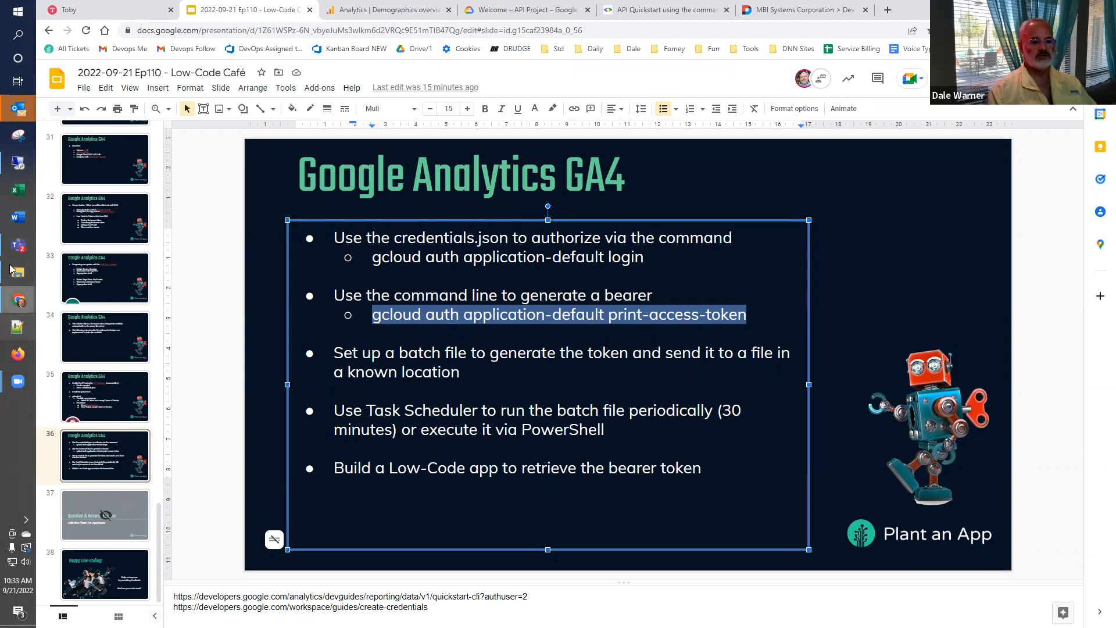
- On the remote desktop, clear the Google Cloud SDK Shell and run gcloud auth application-default print-access-token
click(19, 162)
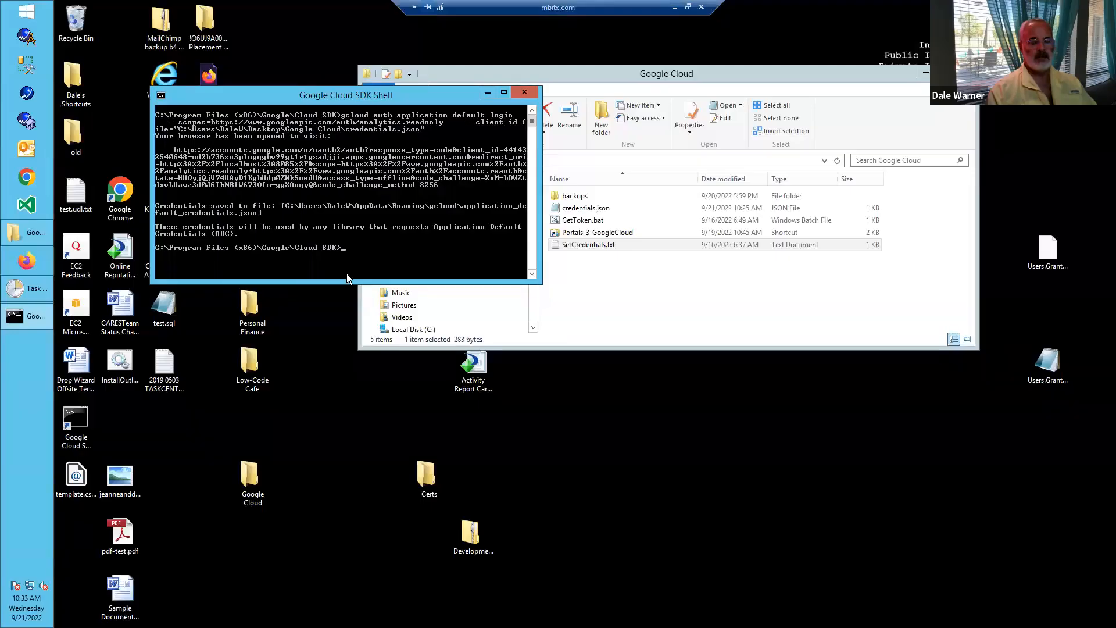
text(cls)
key(Return)
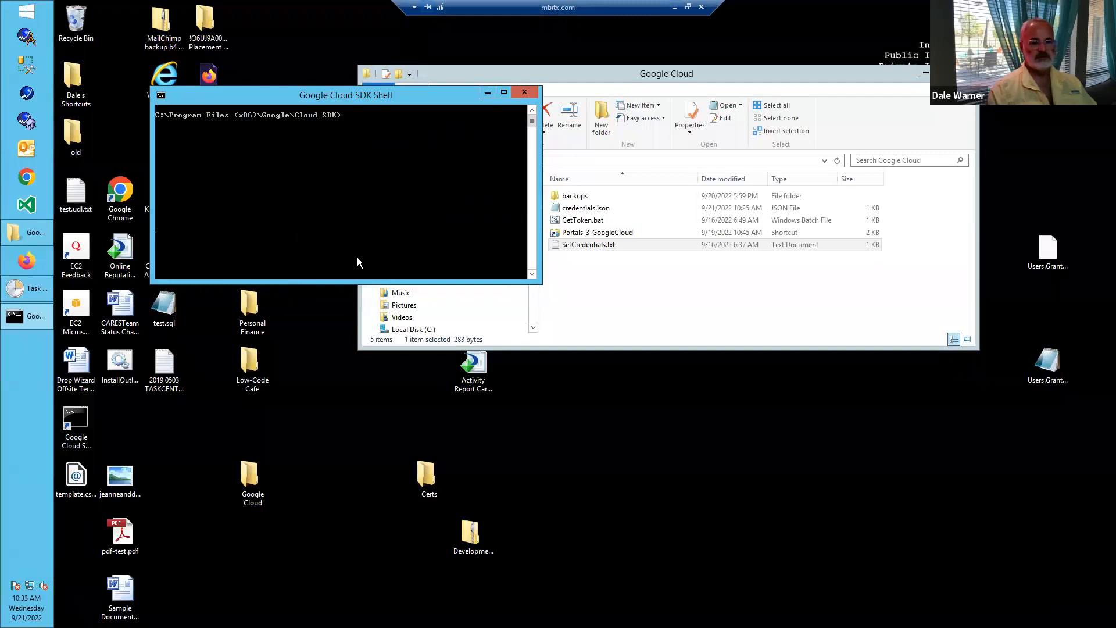
right_click(366, 208)
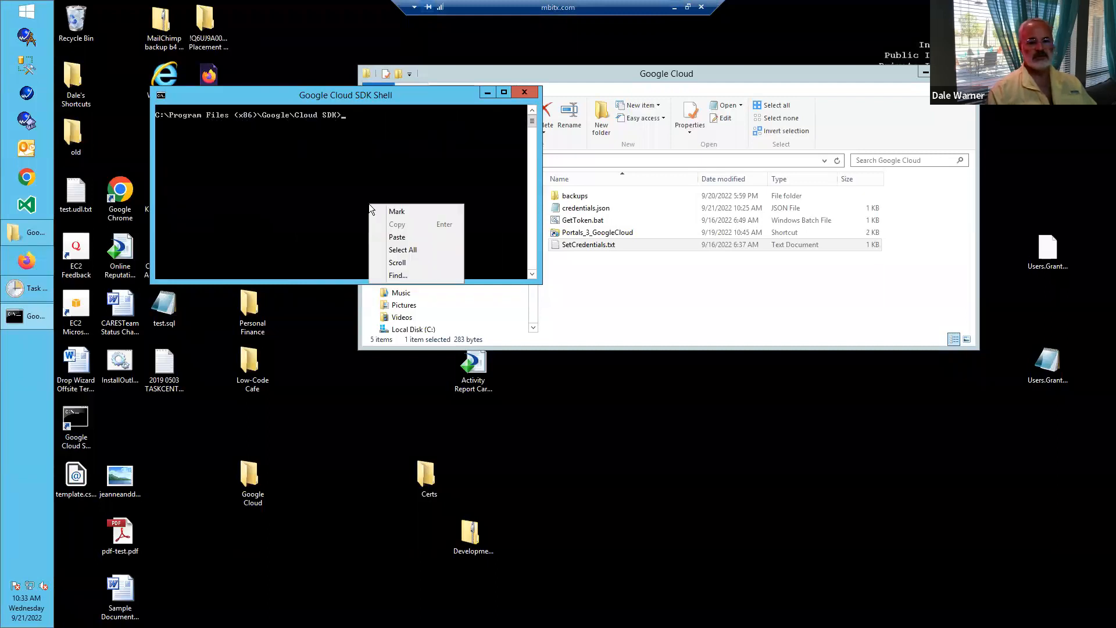
click(408, 237)
key(Return)
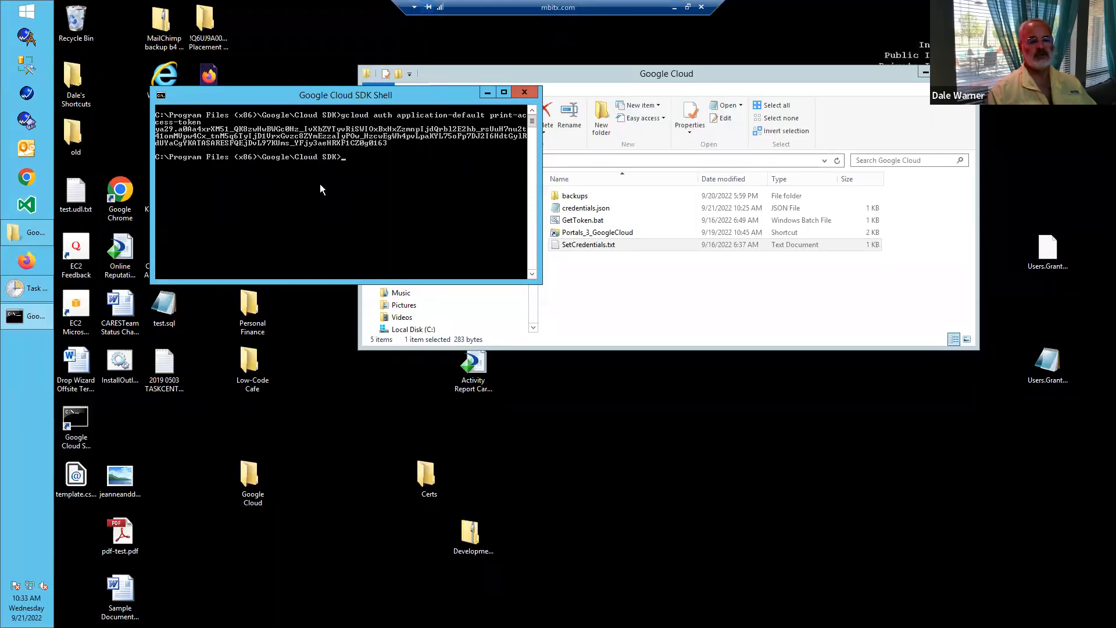
- Place the cursor at the batch file bullet on slide 36, and return to the remote desktop to close the Google Cloud SDK Shell
click(674, 10)
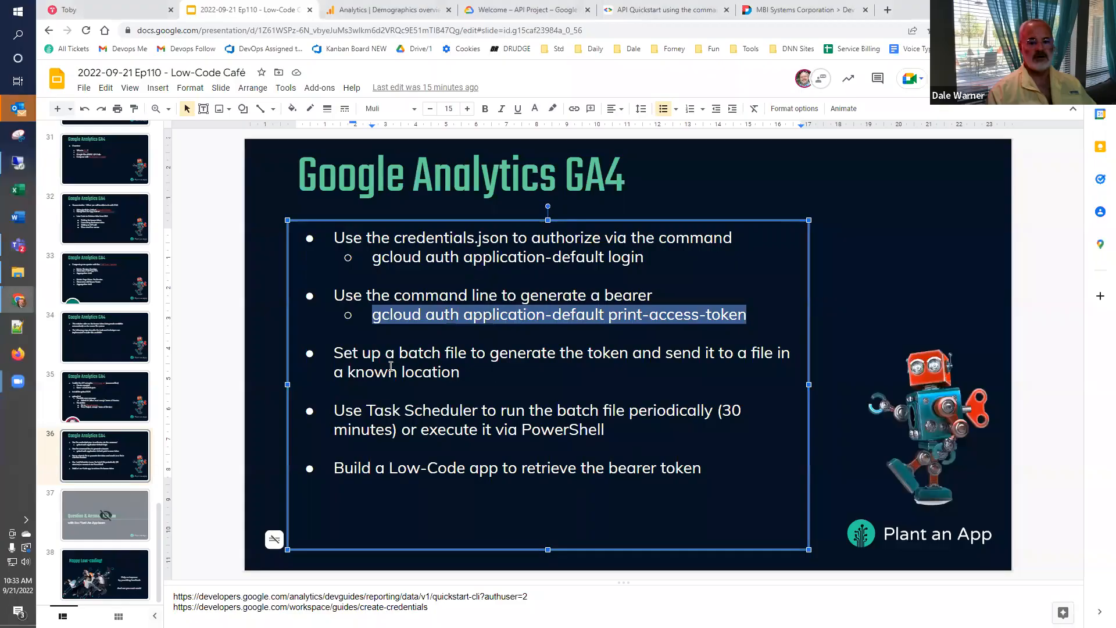
click(488, 373)
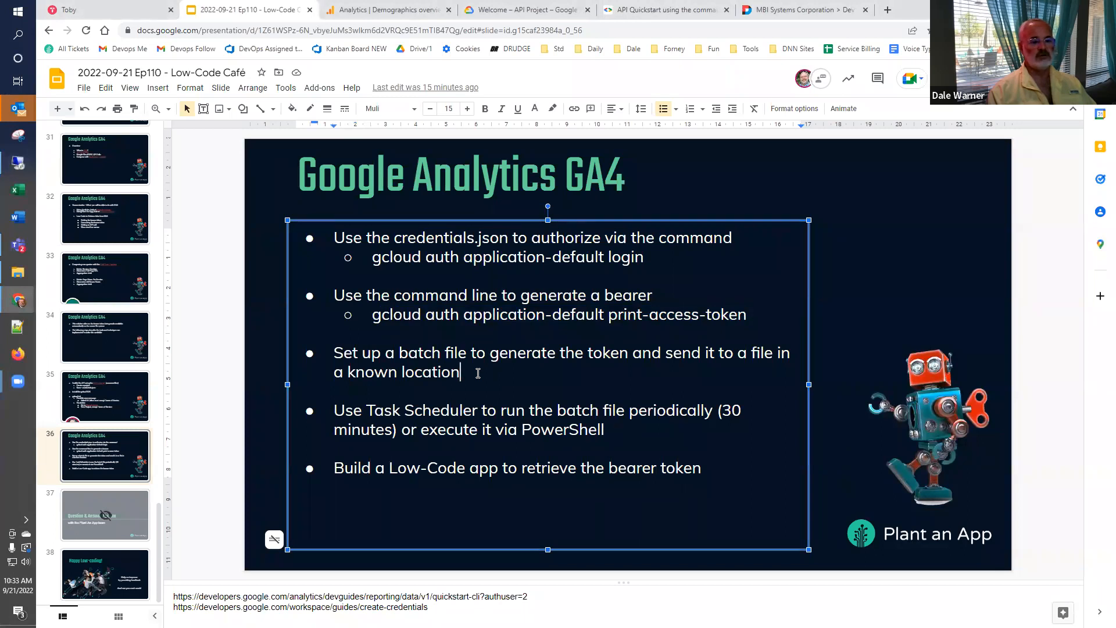
click(13, 168)
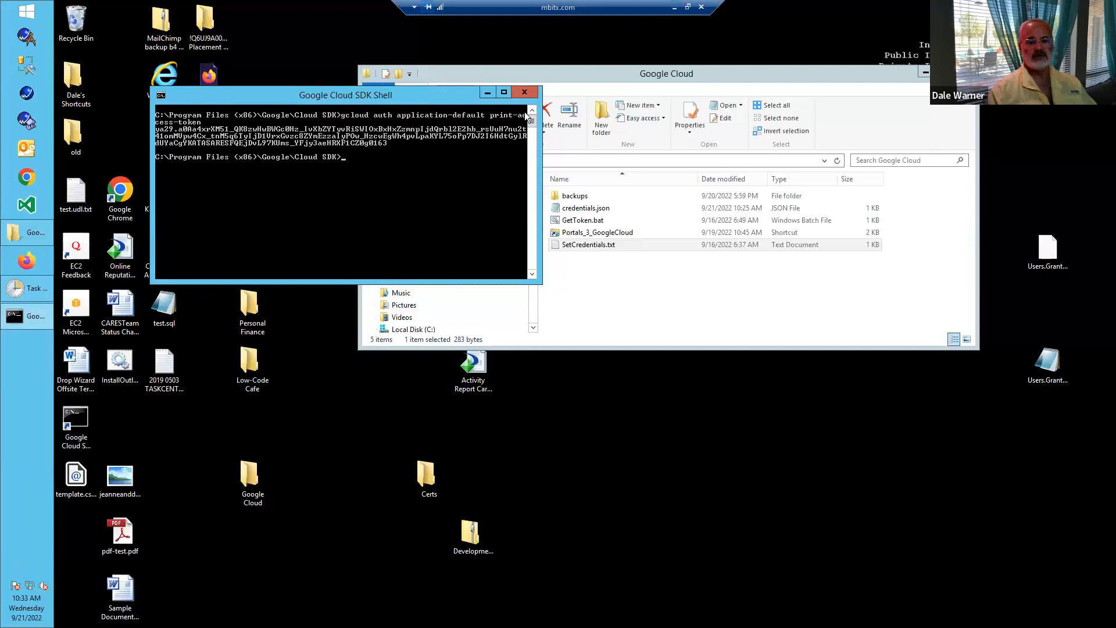
click(525, 93)
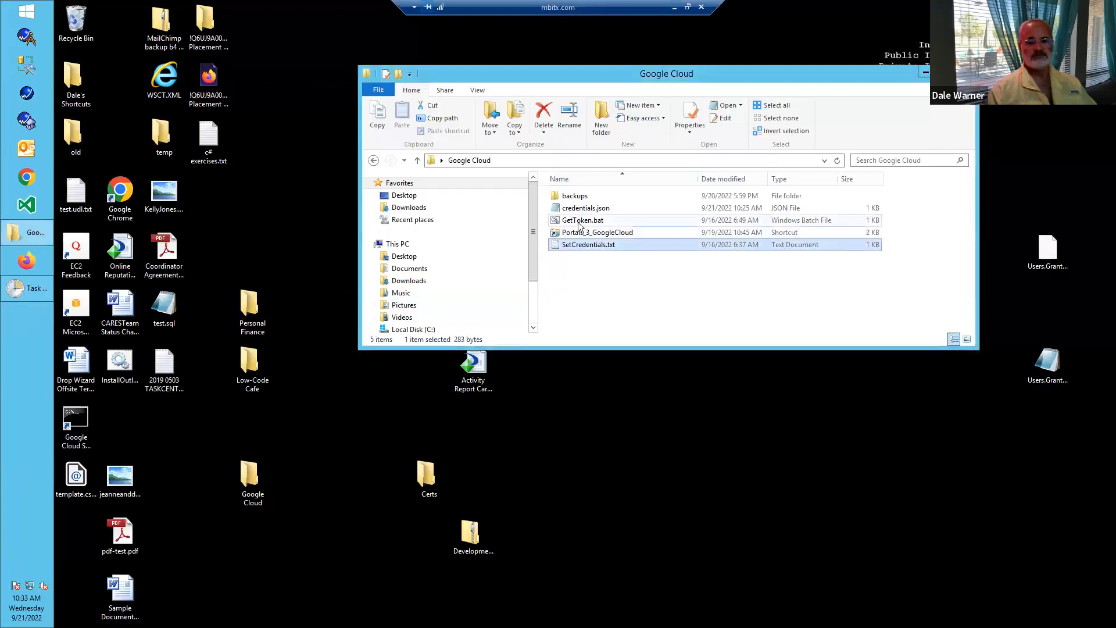
- Open GetToken.bat in Notepad to review its bearer token command and output path, and close it
right_click(579, 225)
click(601, 243)
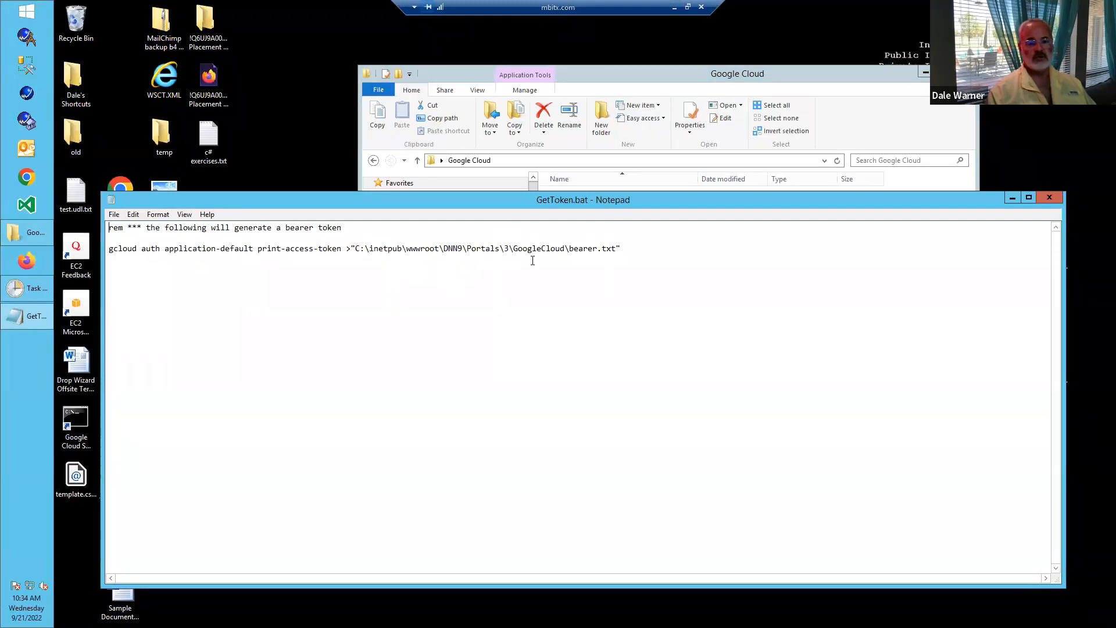
click(1050, 197)
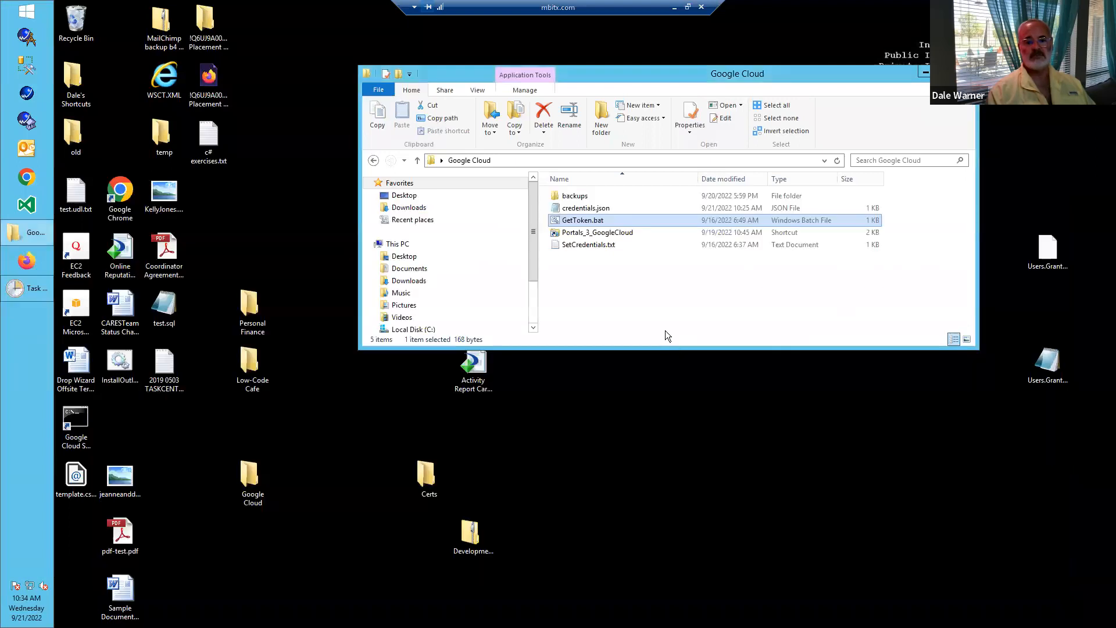
- Open the Portals_3_GoogleCloud shortcut, place its window below the Google Cloud folder, and delete bearer.txt from it
click(604, 233)
key(Return)
drag(655, 93, 659, 328)
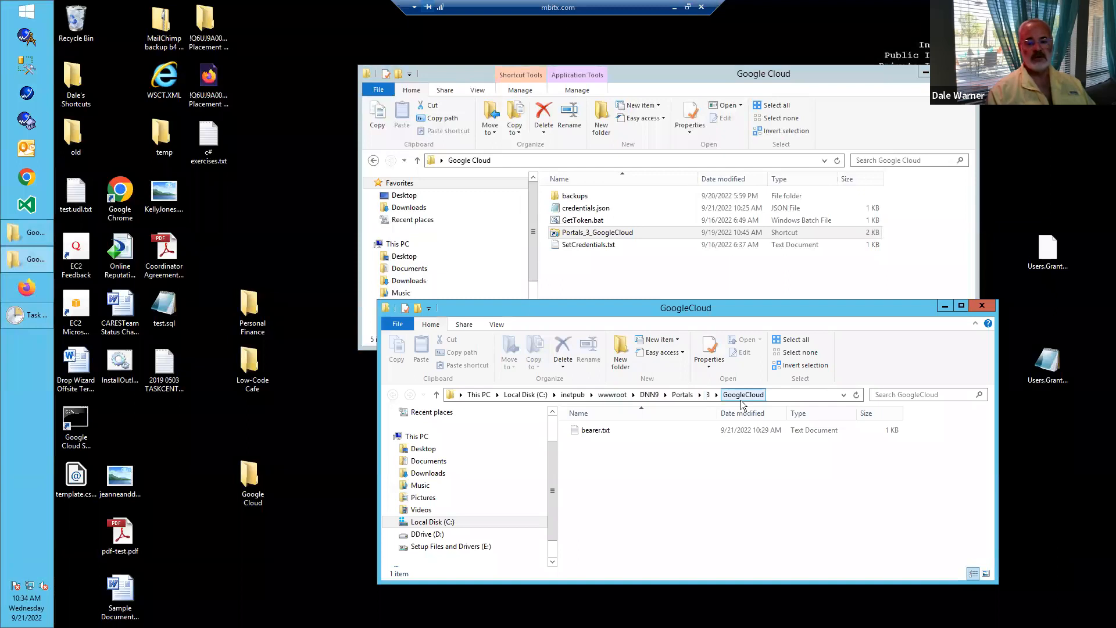
click(589, 429)
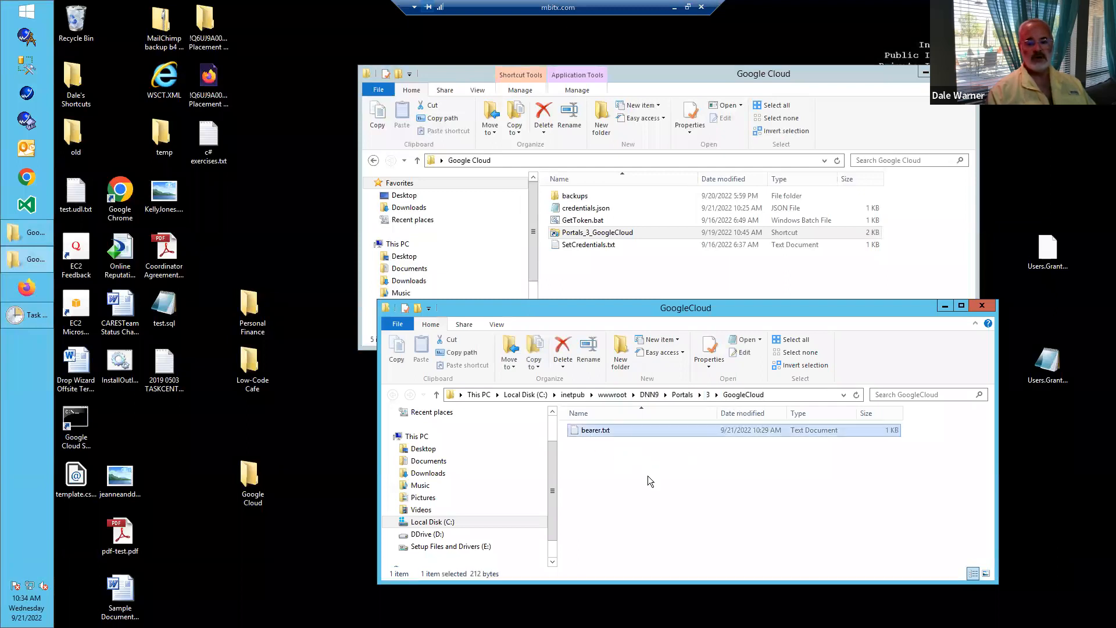
key(Delete)
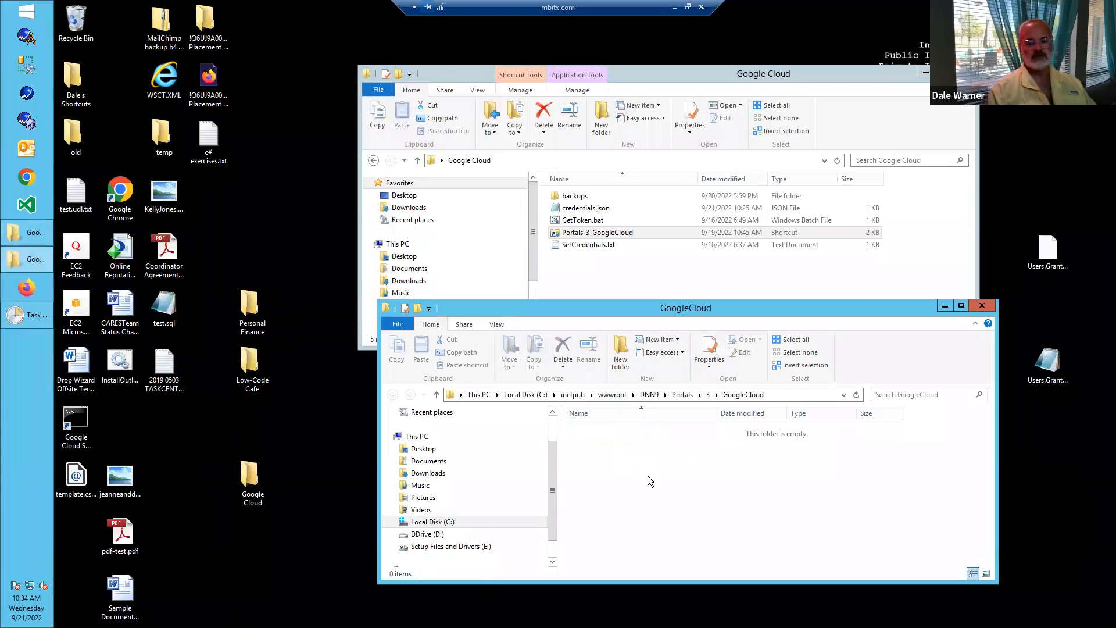
- Run GetToken.bat to regenerate bearer.txt, and open the file to check the token before closing it
double_click(574, 222)
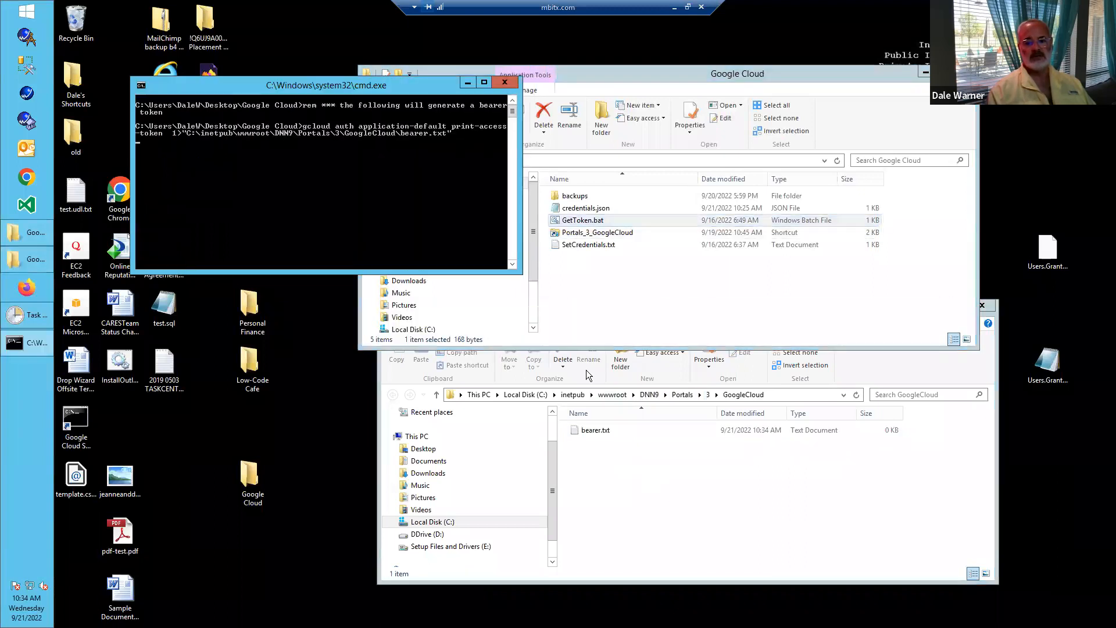
double_click(593, 433)
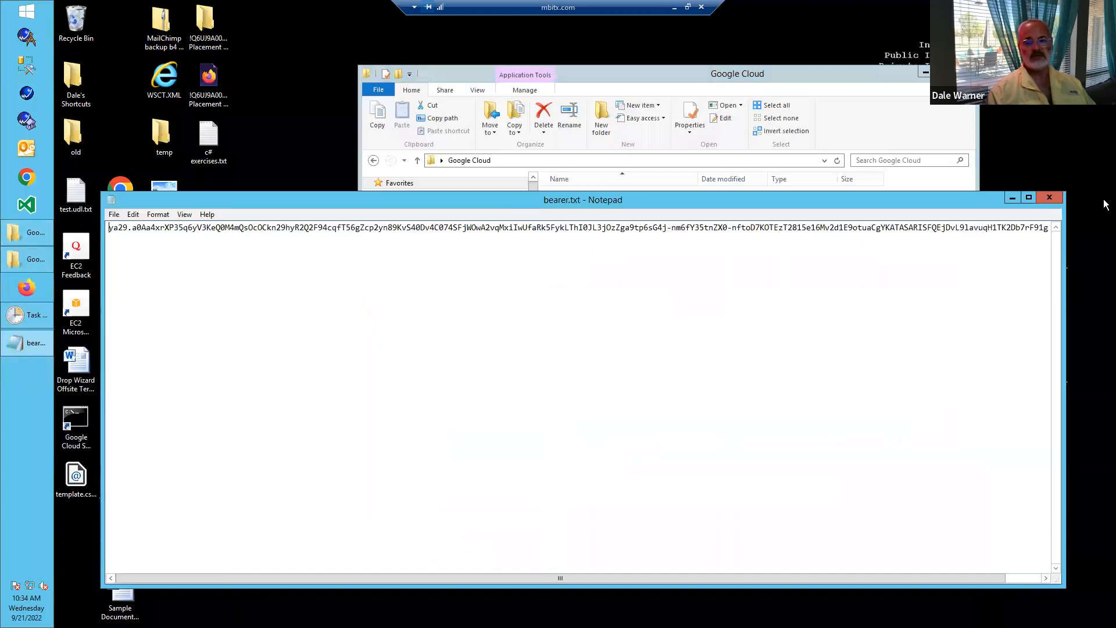
click(1048, 198)
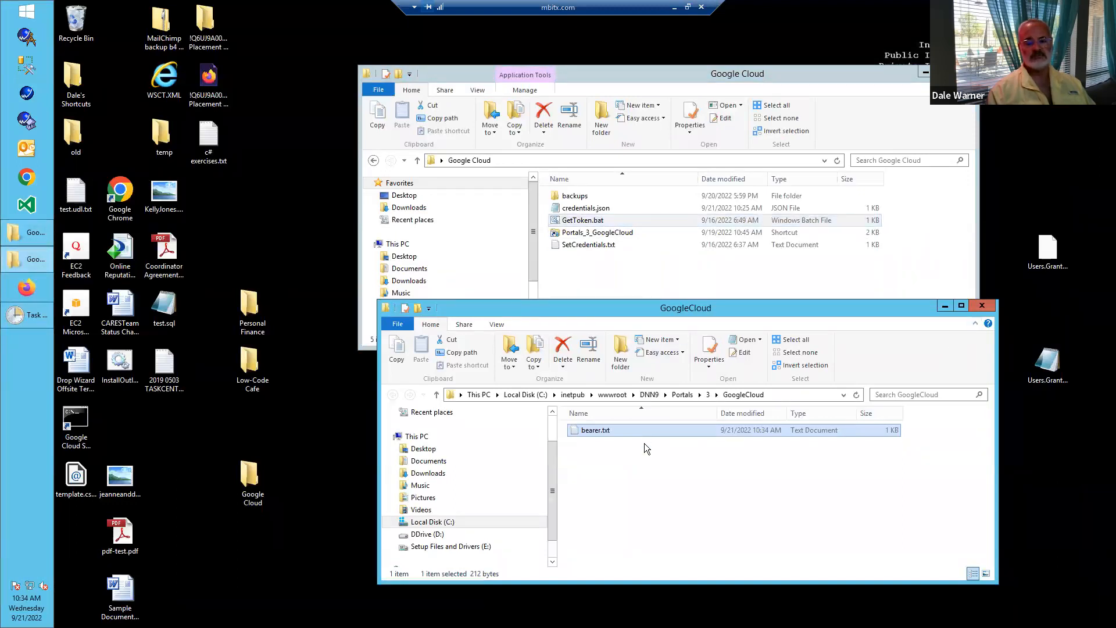
- Close the GoogleCloud folder and review the daily trigger of the "Google Cloud Get a fresh bearer token" task in Task Scheduler without changing it
click(982, 307)
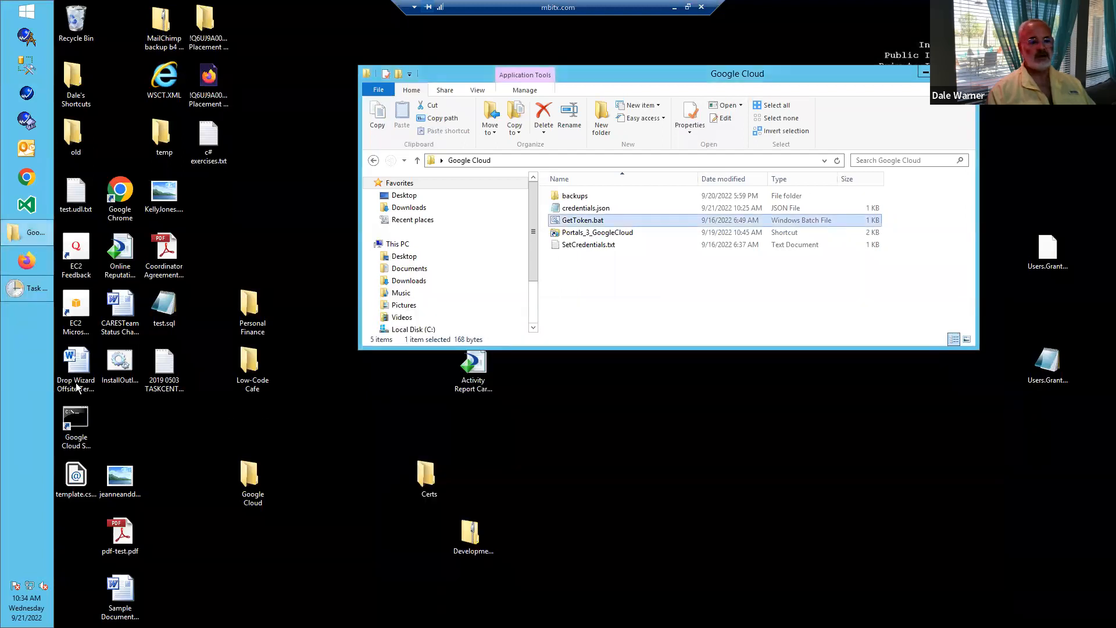
click(36, 290)
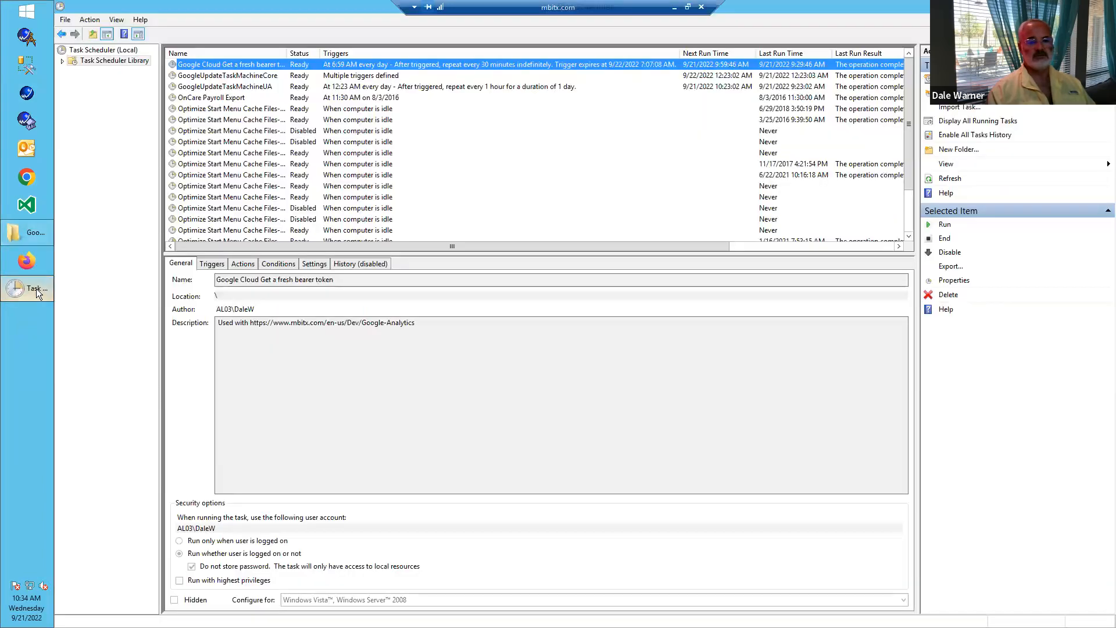
double_click(284, 65)
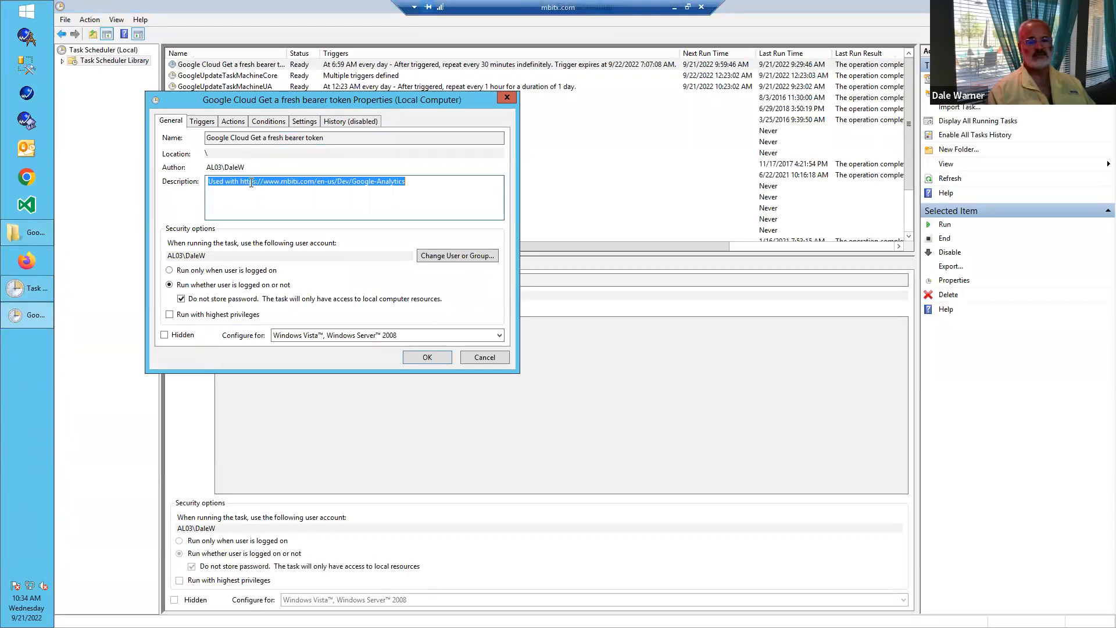
click(207, 123)
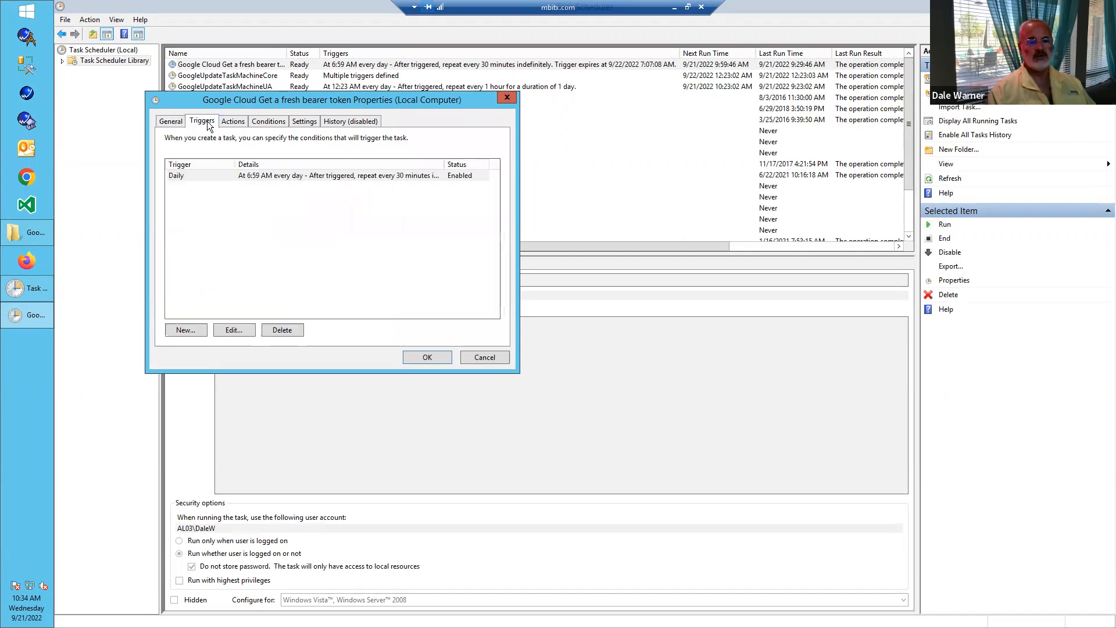
click(271, 176)
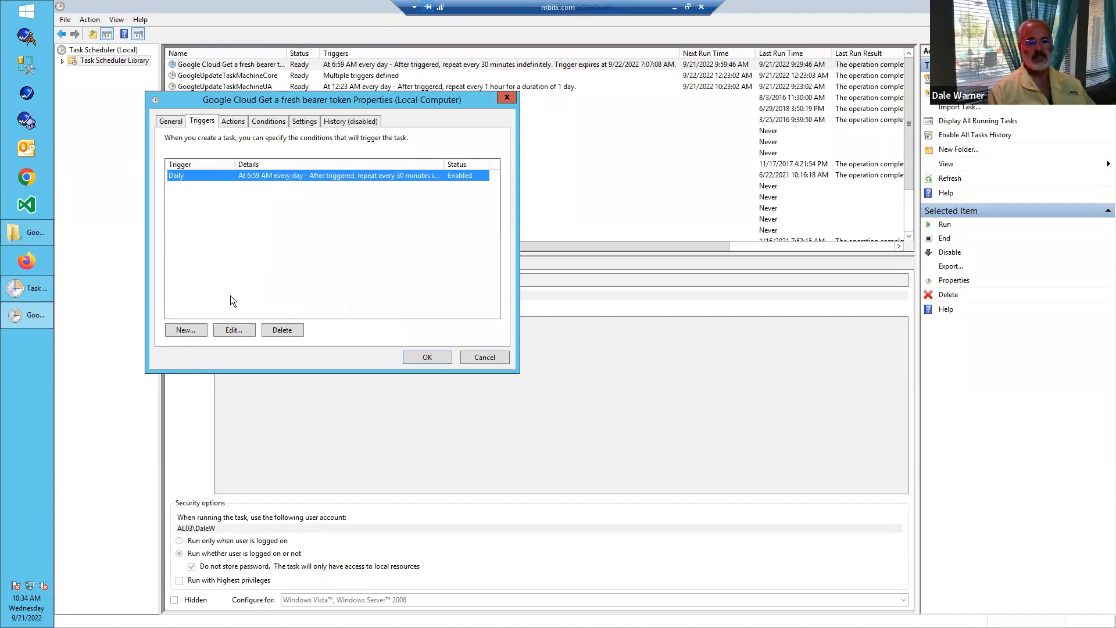
click(234, 330)
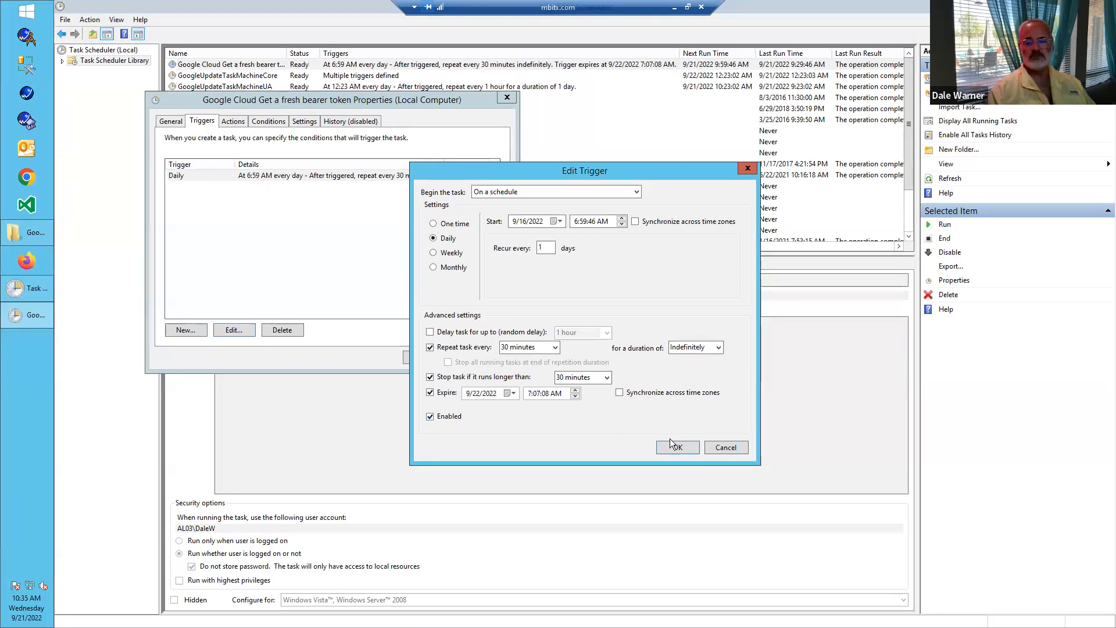
click(715, 448)
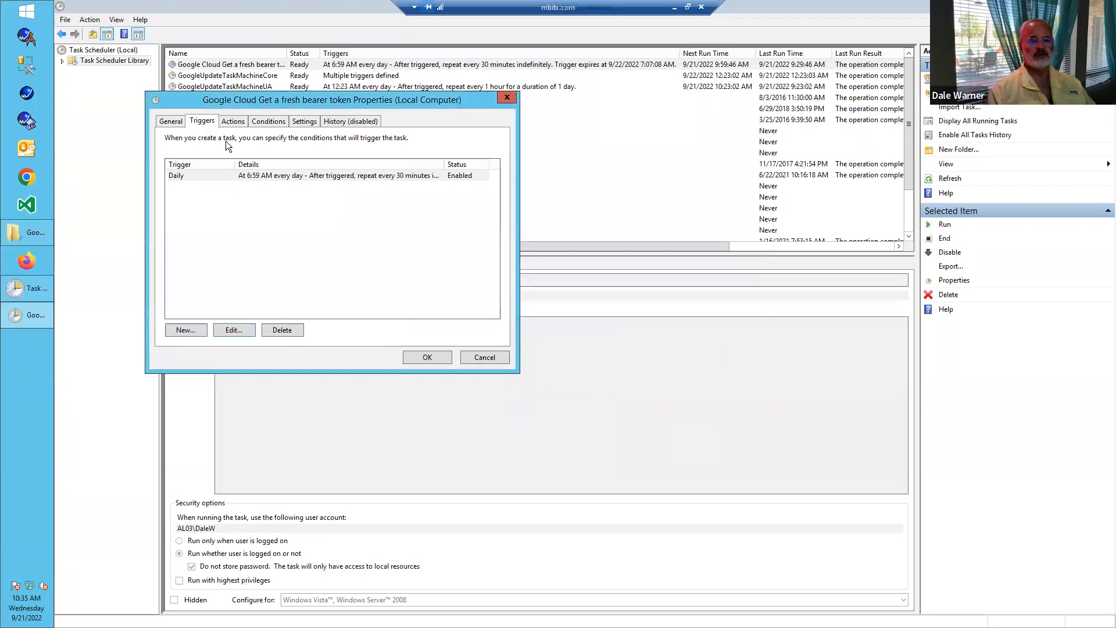
- Review the program that the bearer token task starts, and close its properties and Task Scheduler
click(233, 122)
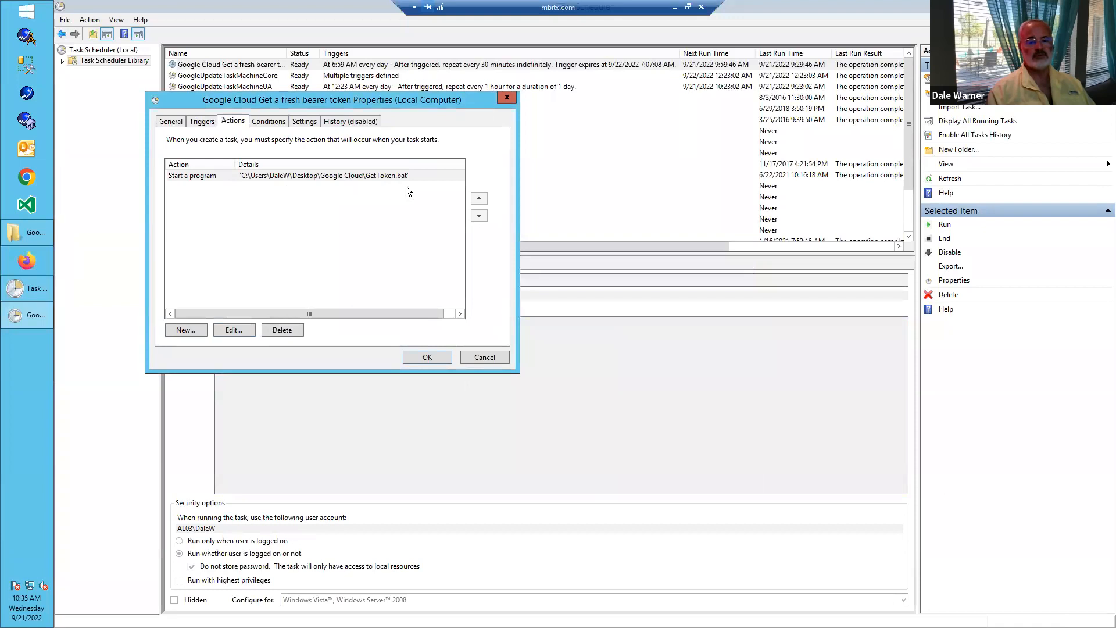
click(484, 356)
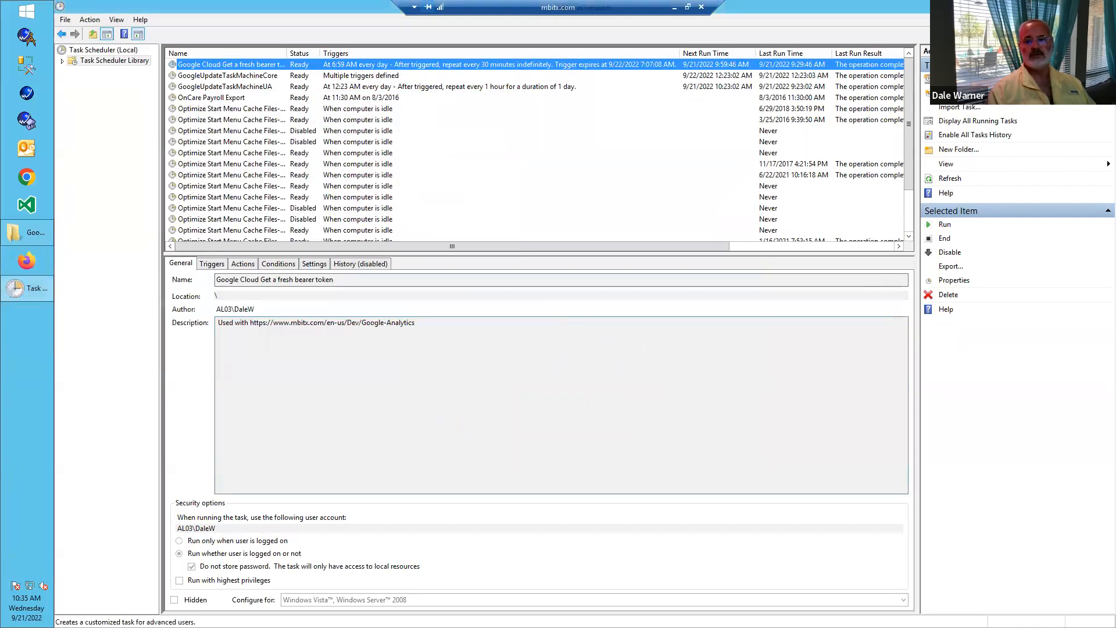
click(1102, 7)
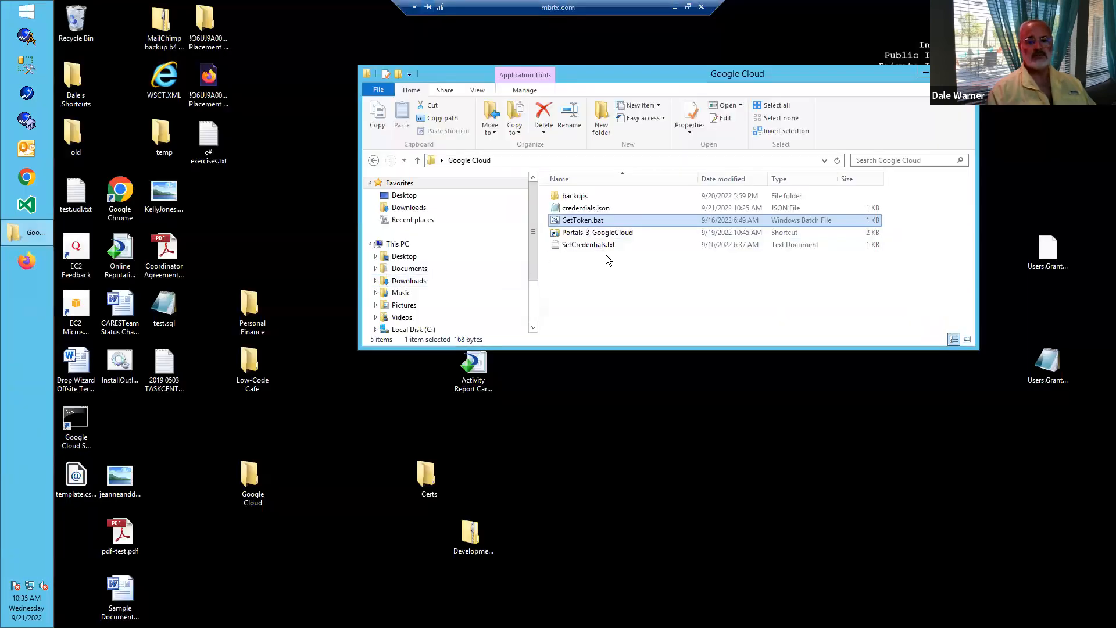
- Run GetToken.bat again, return to the local browser, and reload the Google API Query Form page
double_click(583, 221)
click(675, 7)
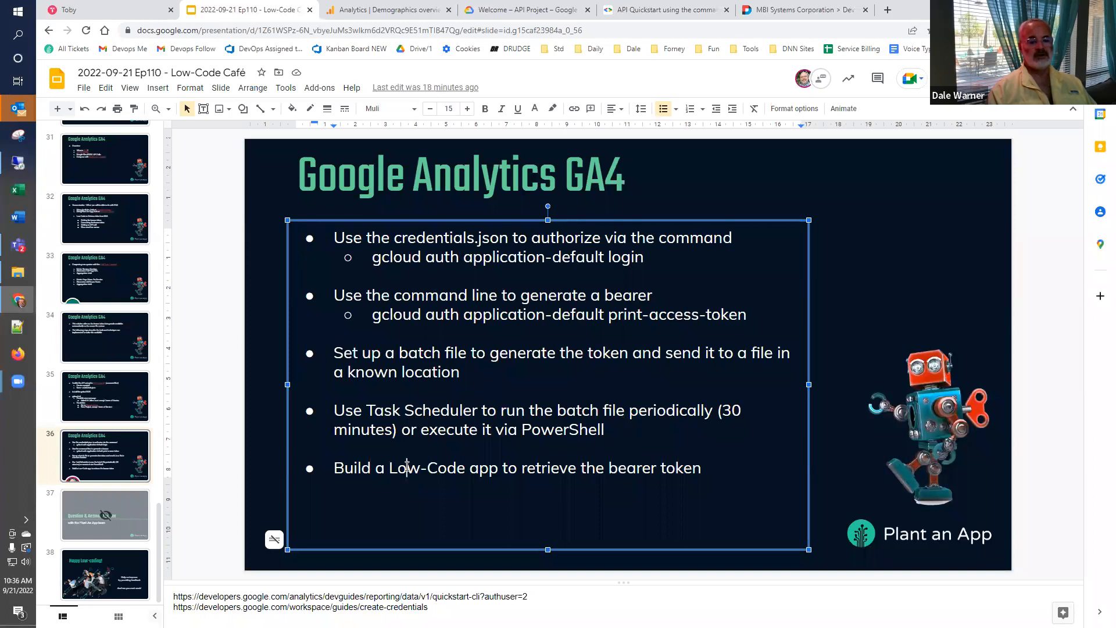
click(797, 9)
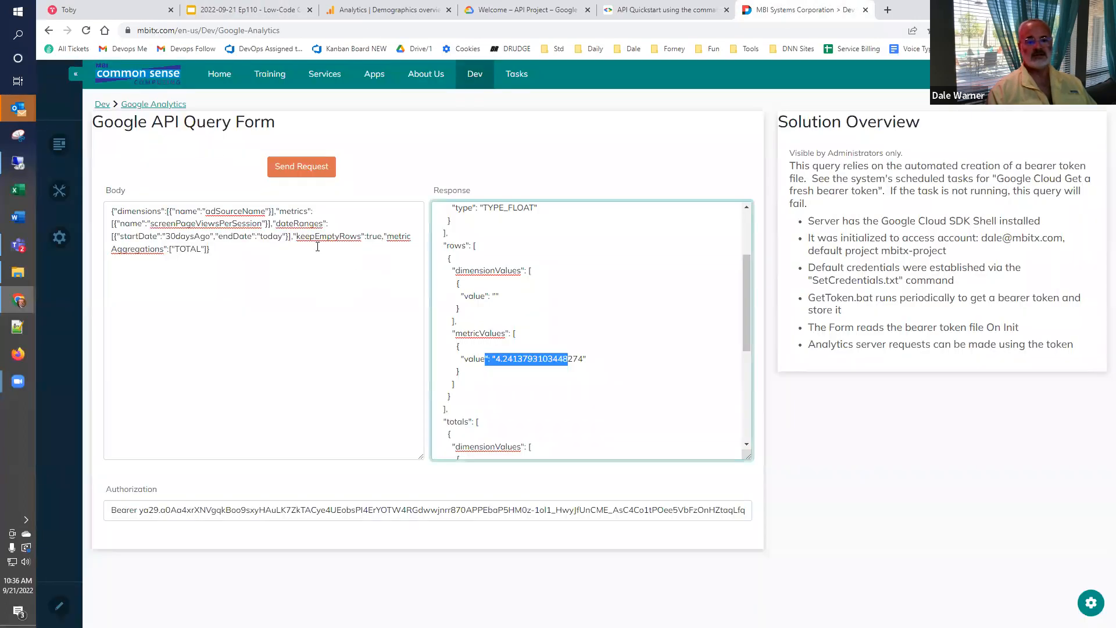
click(157, 105)
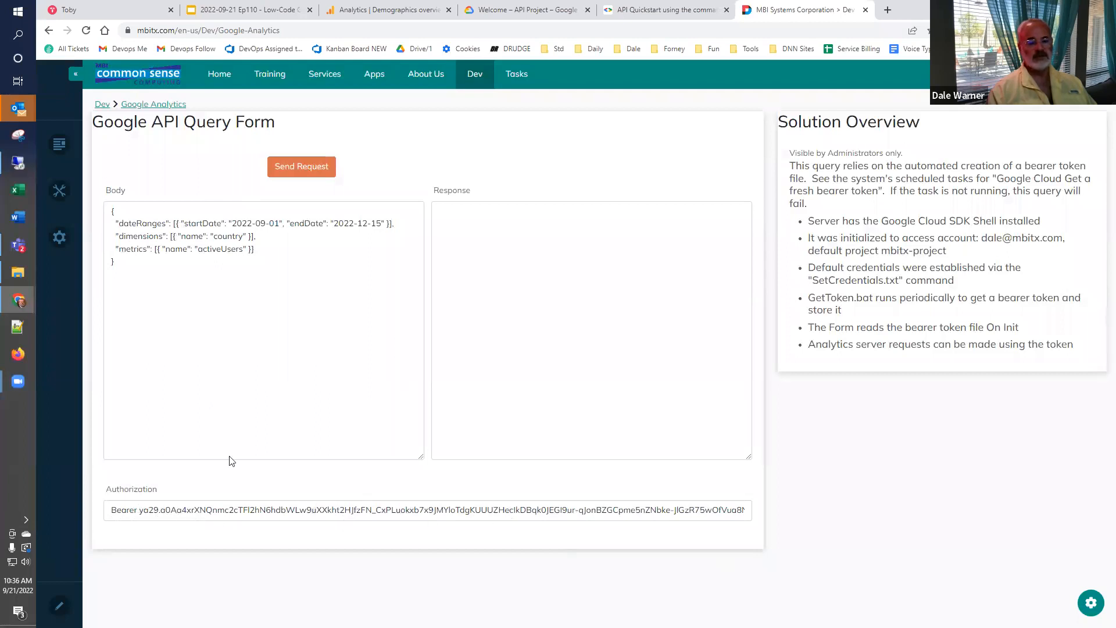
- On the remote desktop, open bearer.txt through the Portals_3_GoogleCloud shortcut, copy its bearer token, and close the file
click(18, 163)
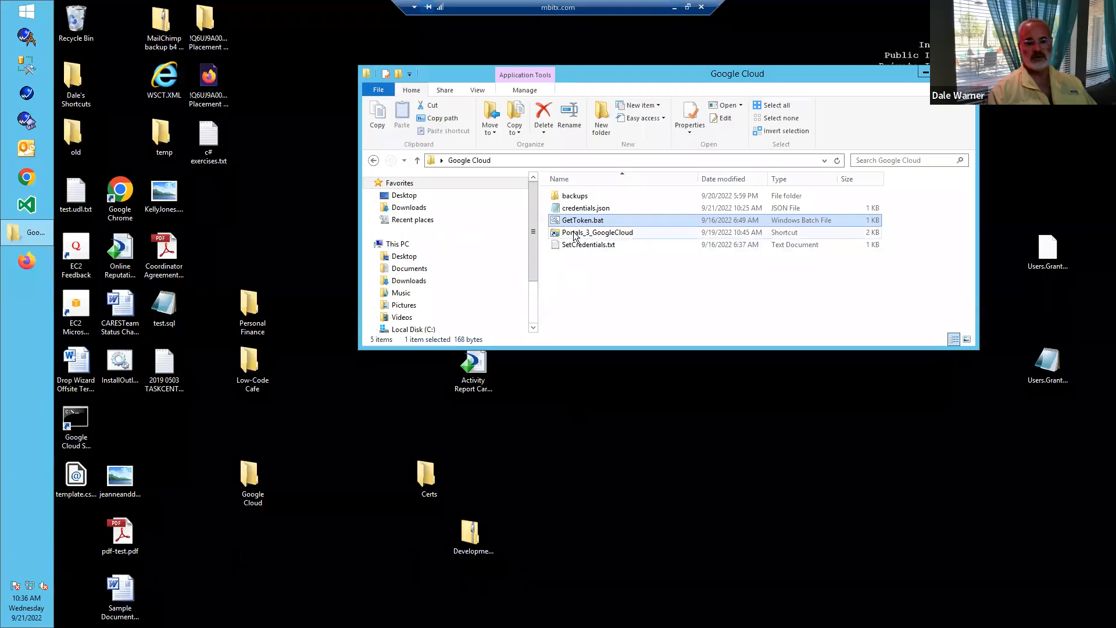
double_click(573, 233)
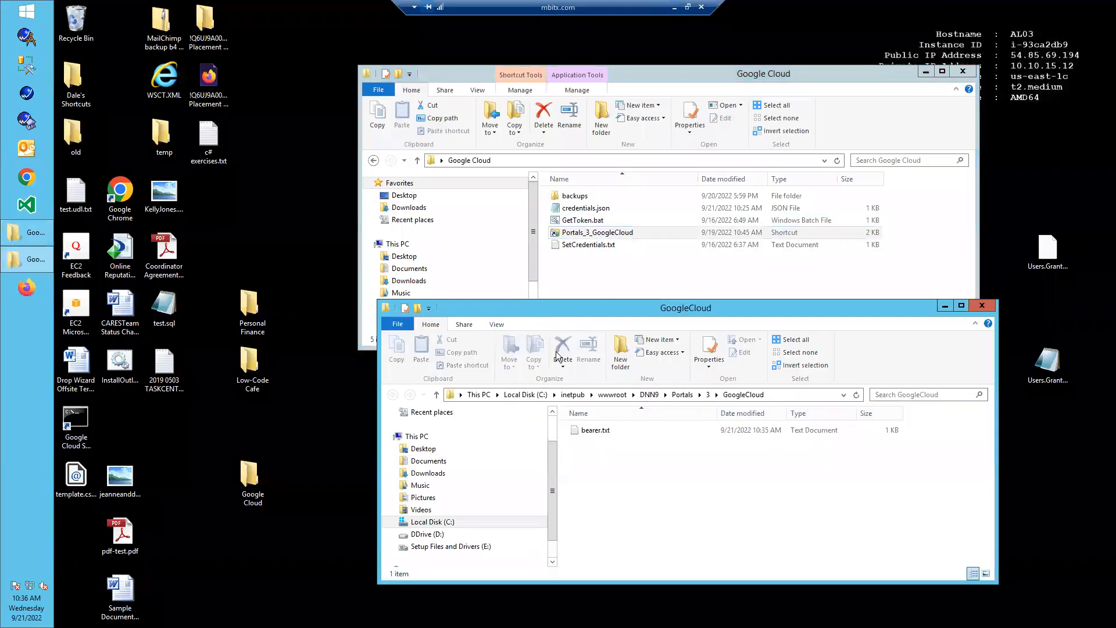
double_click(586, 431)
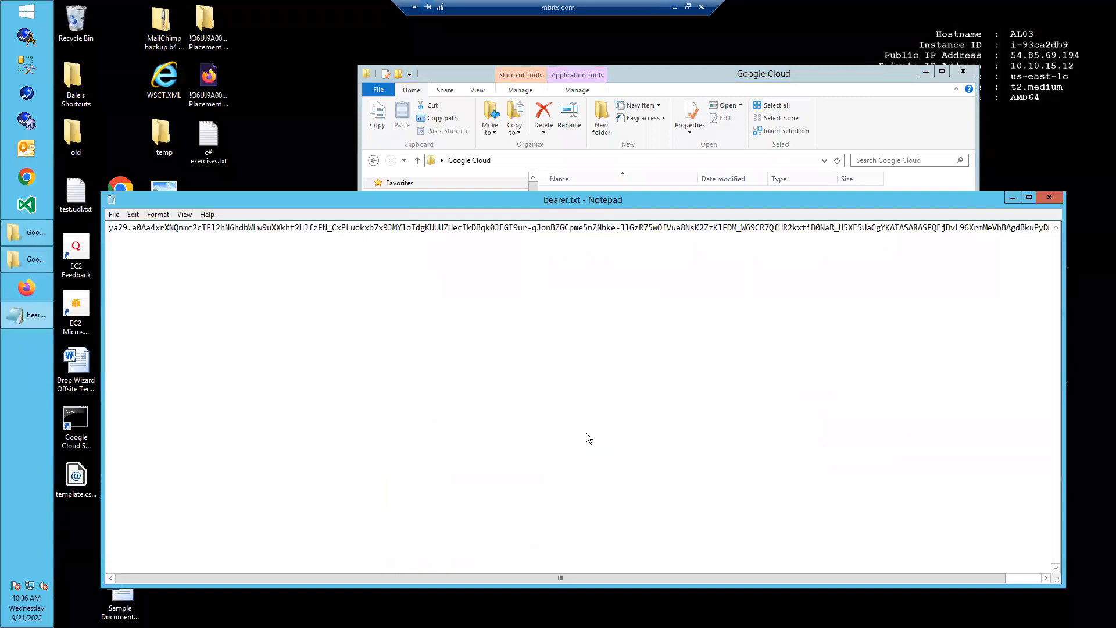
key(ctrl+a)
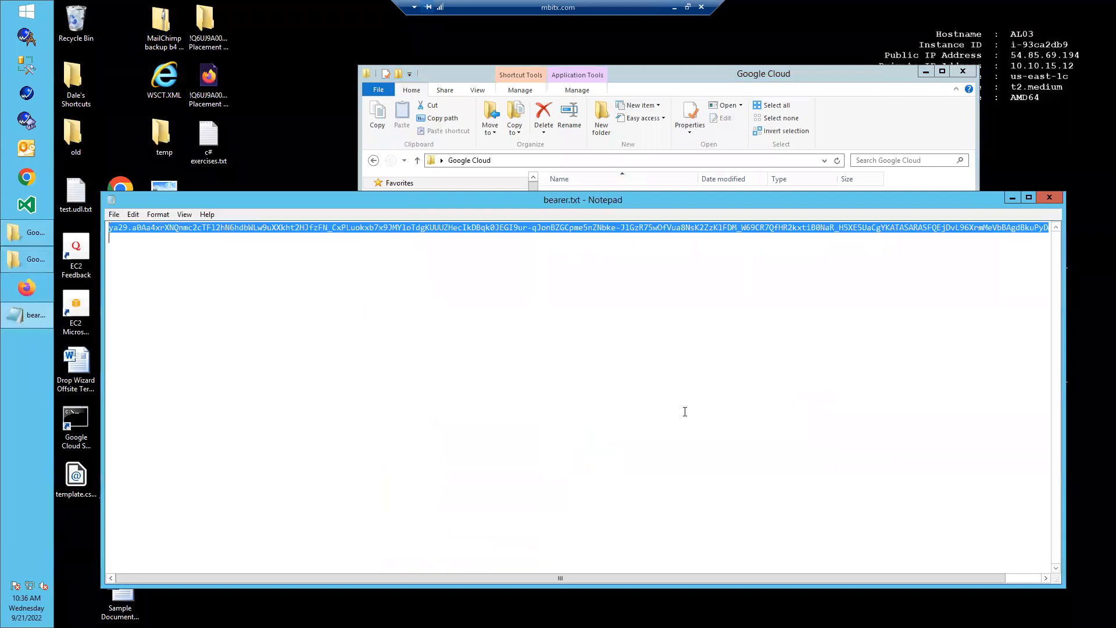
click(1049, 197)
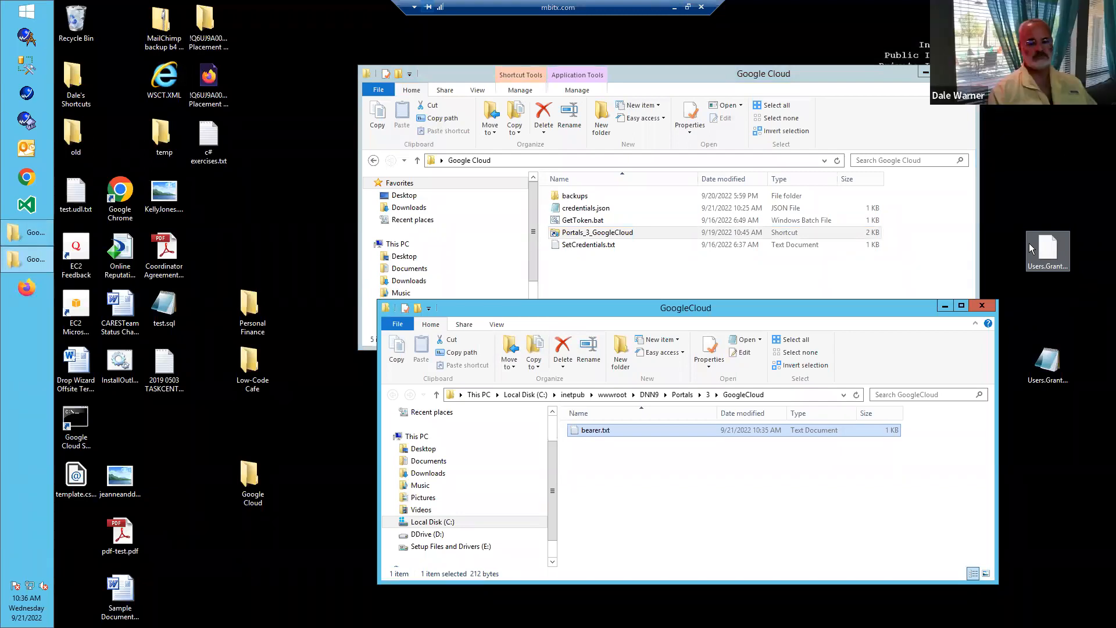
- Return to the local browser and search the Google API Query Form page for the copied bearer token
click(674, 7)
key(ctrl+f)
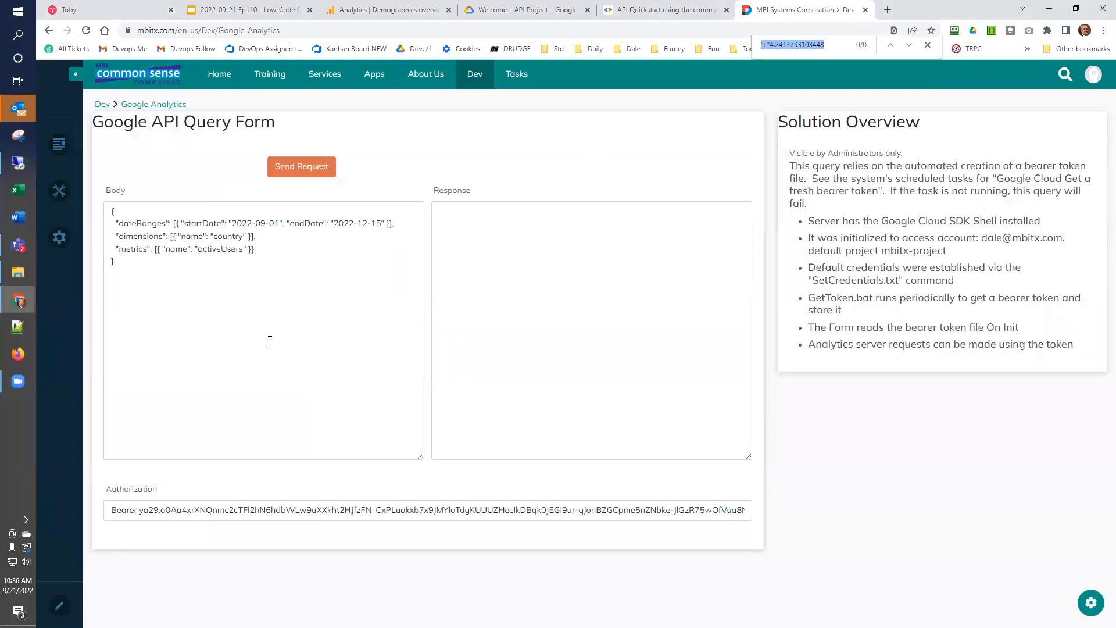
key(ctrl+v)
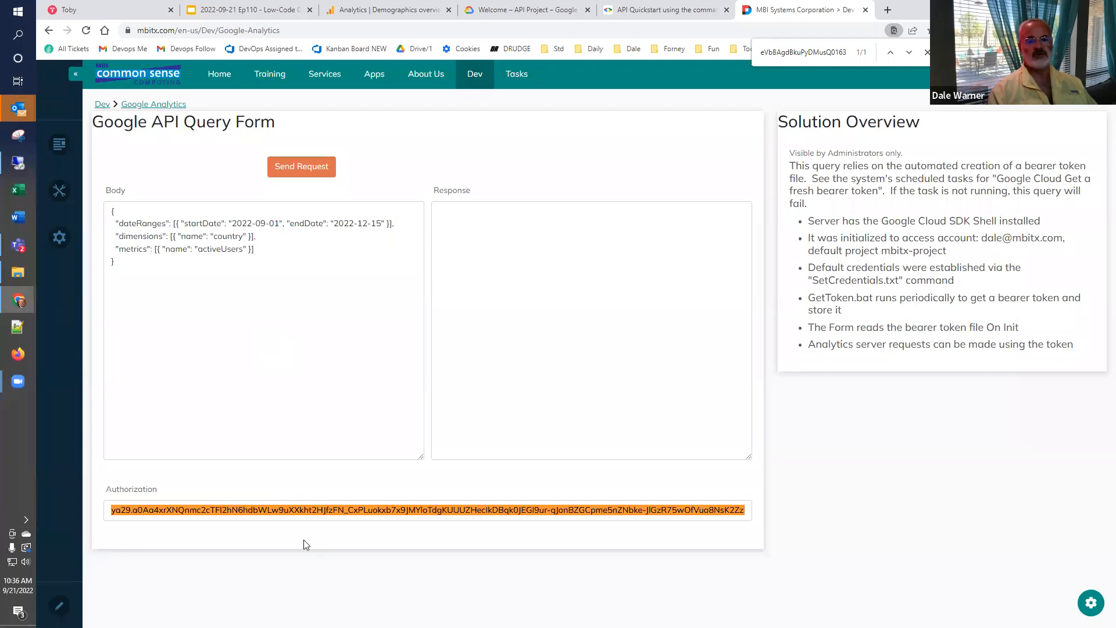
- Open the Google API Query Form's configuration, review the URL and HTTP method of its On Init Server Request, and return to the refreshed page
click(1092, 603)
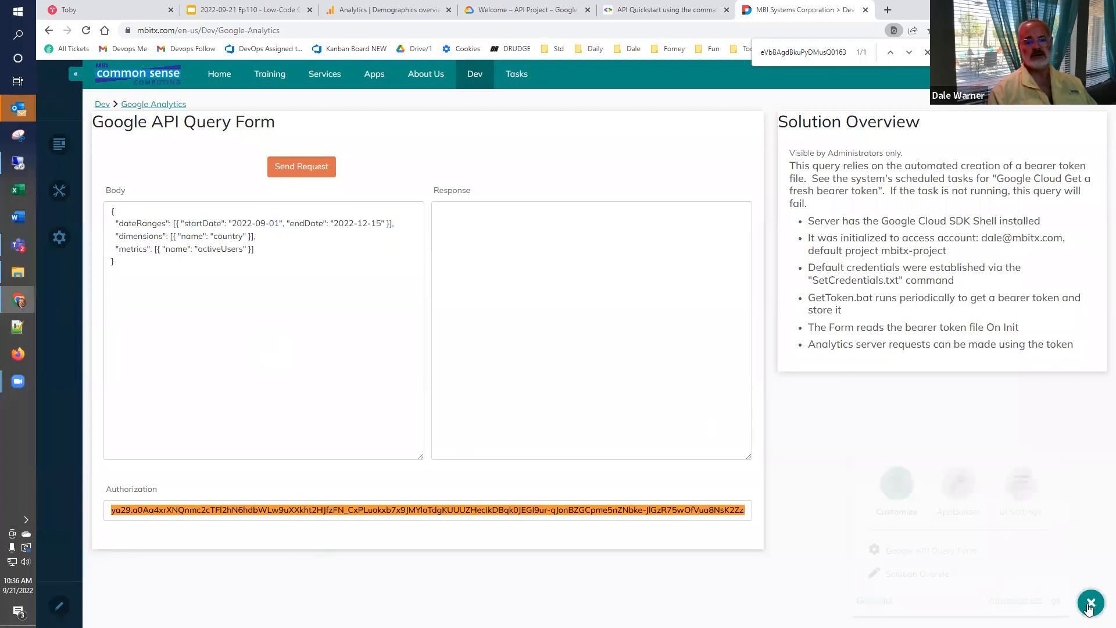
click(927, 551)
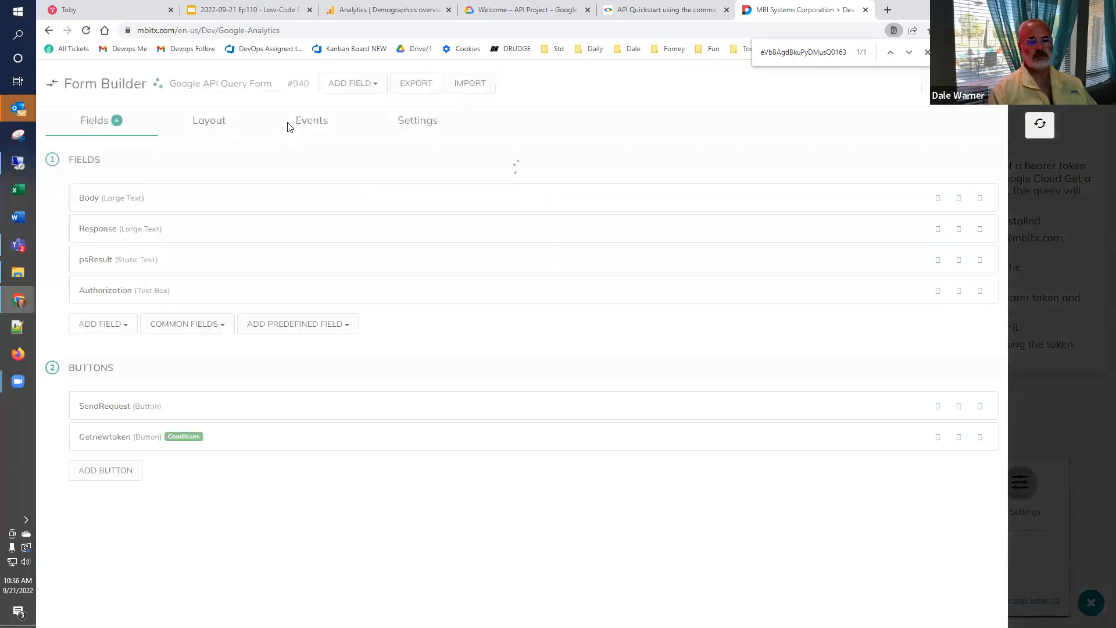
click(291, 125)
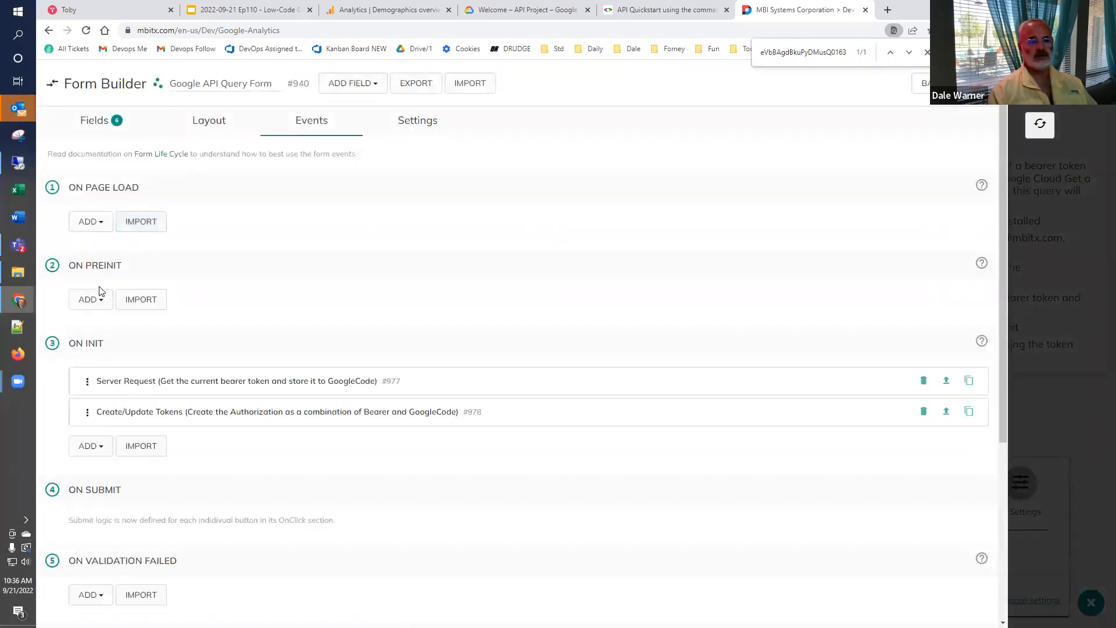
click(135, 385)
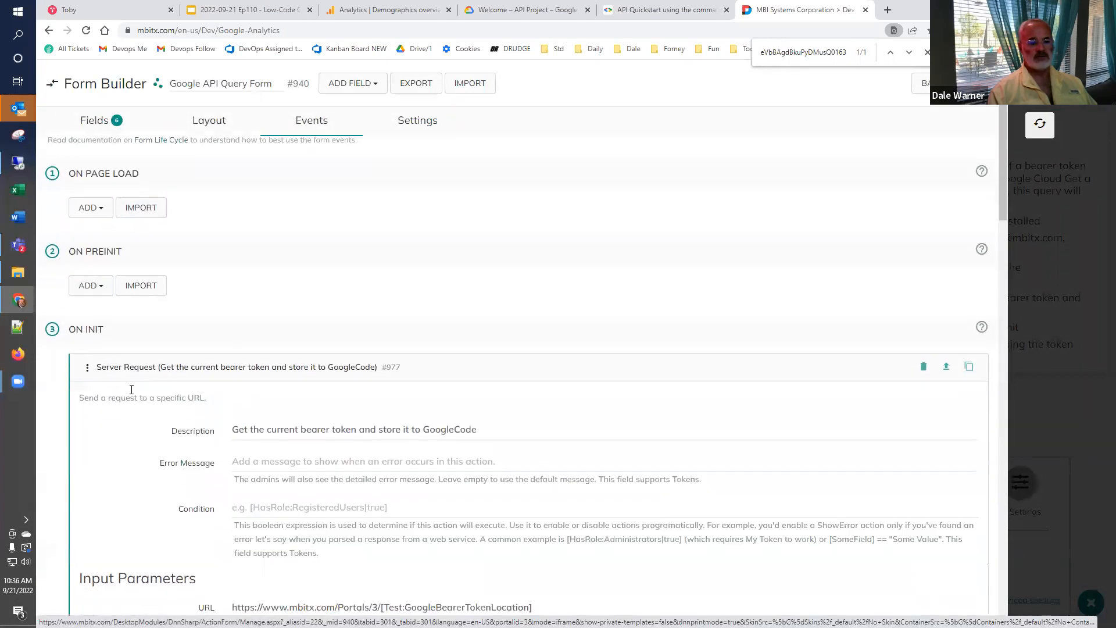
scroll(136, 388, down, 4)
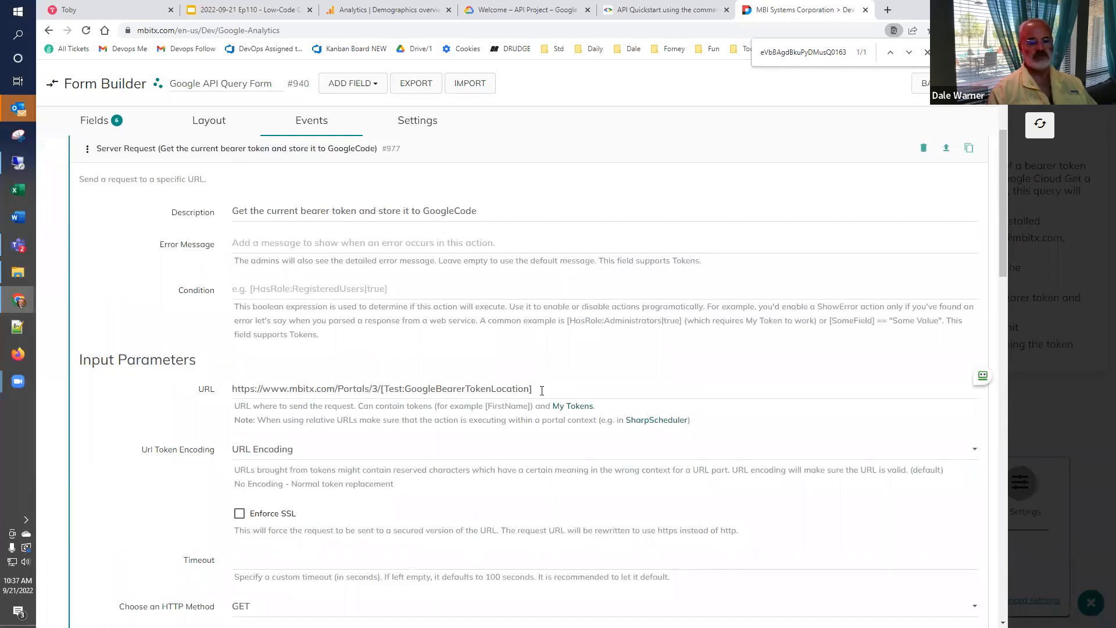
scroll(499, 441, down, 2)
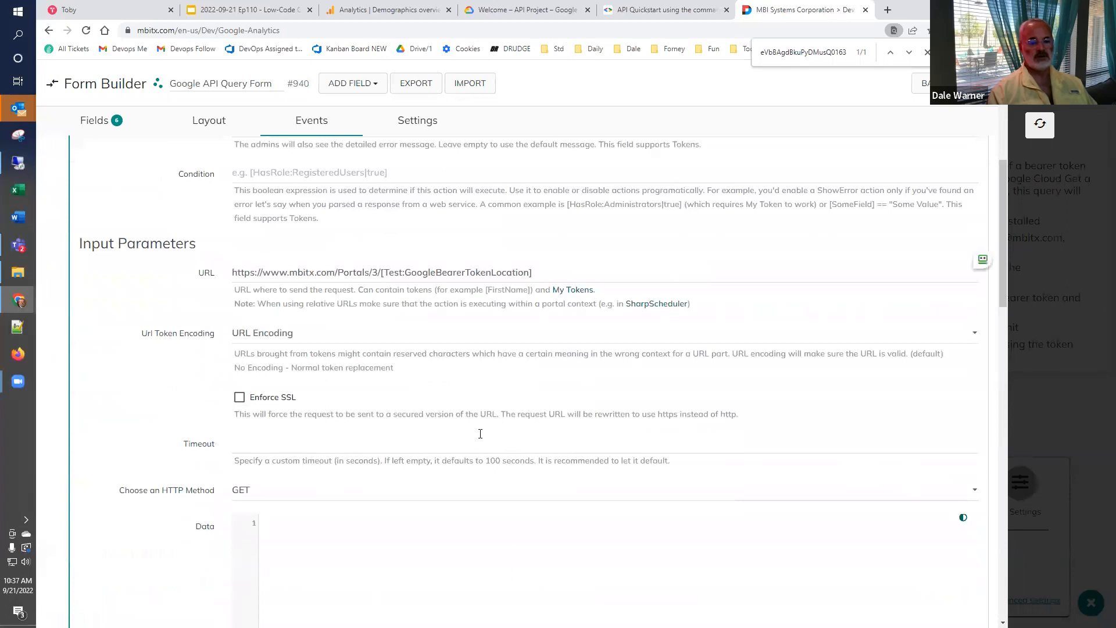
scroll(359, 395, down, 1)
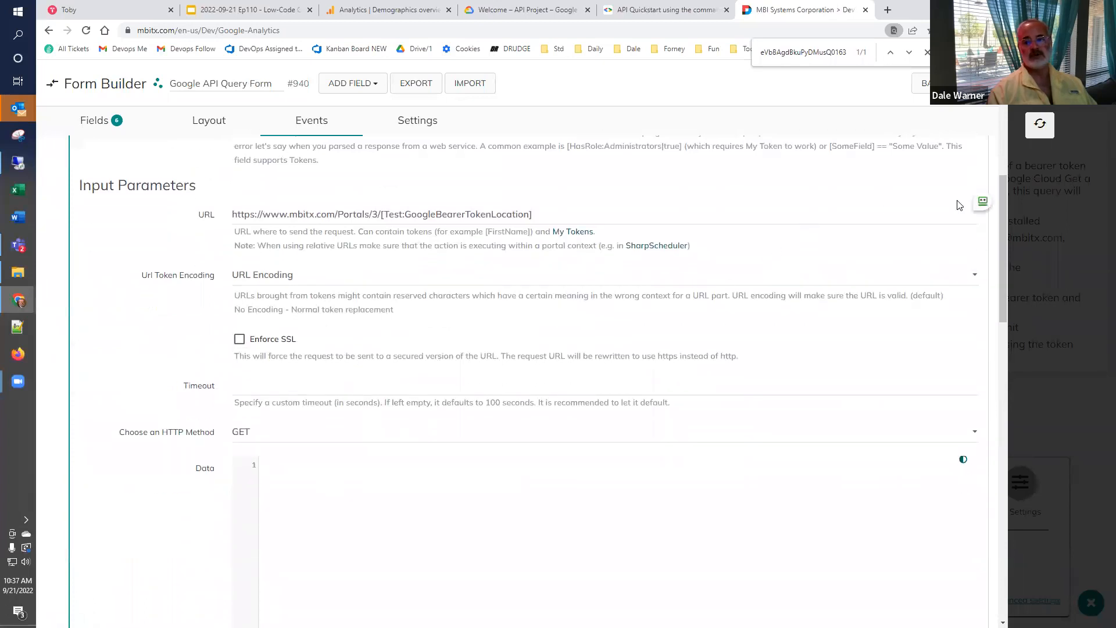
click(1042, 128)
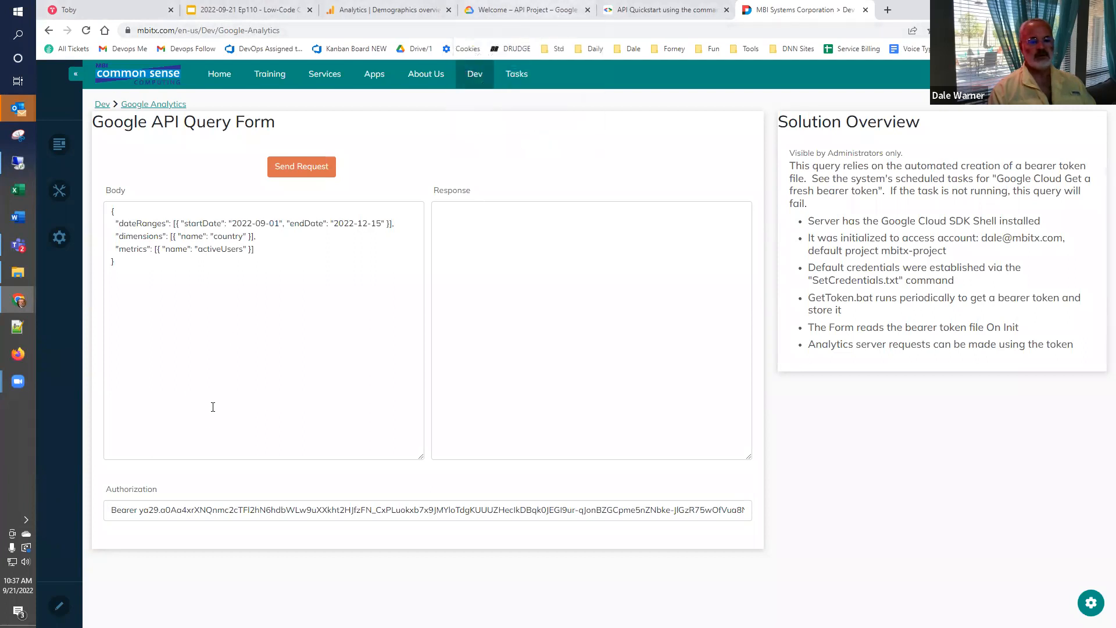
- Send the query for activeUsers by country from the form, and switch past the slides to the Google Analytics Demographics overview
click(291, 168)
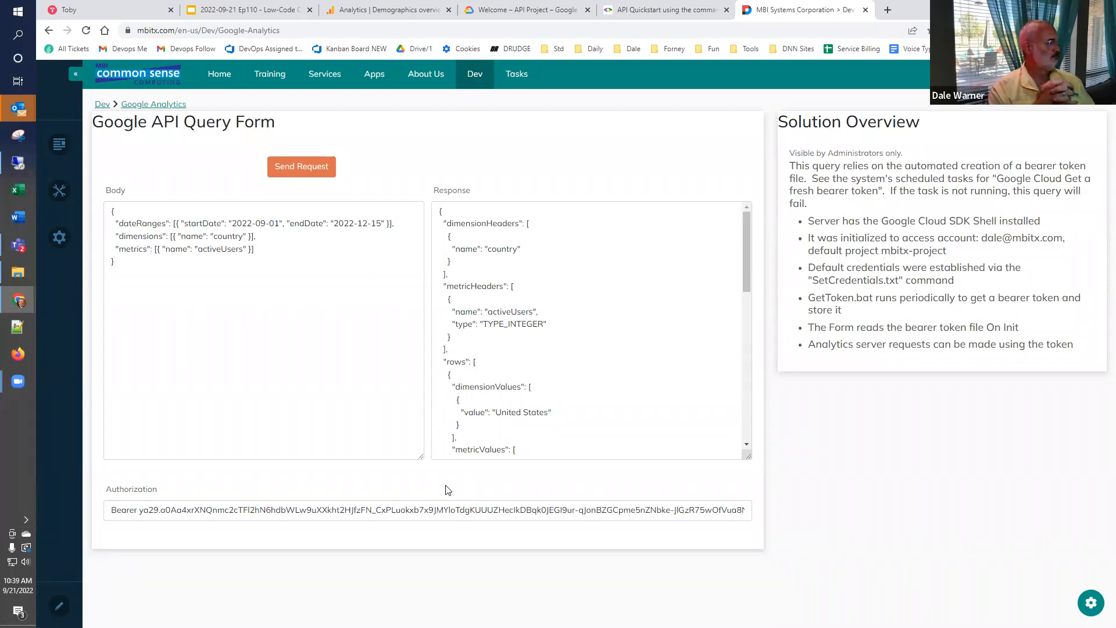
click(249, 11)
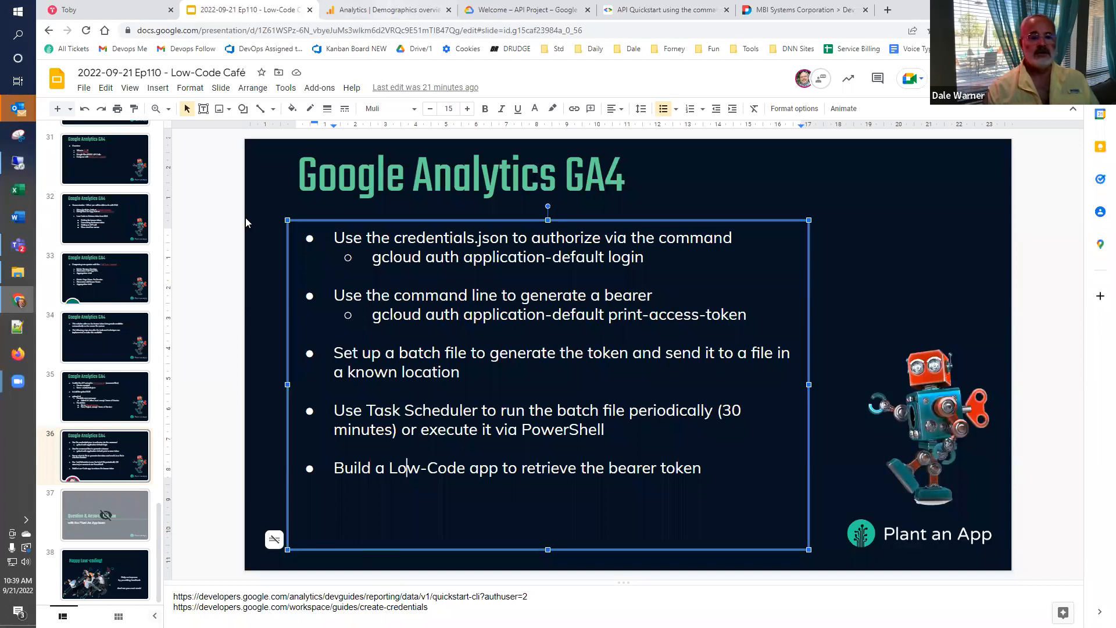
click(373, 11)
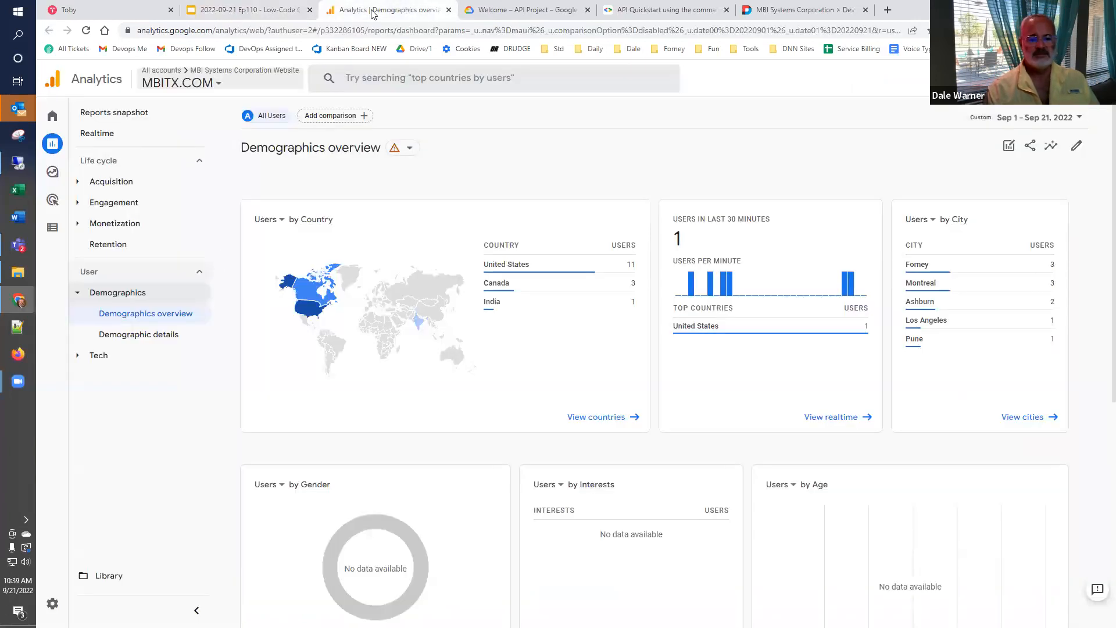
- Pass over the Google Cloud welcome page, and open the Reference section of the Google Analytics Data API (GA4) documentation to view its REST methods
click(516, 12)
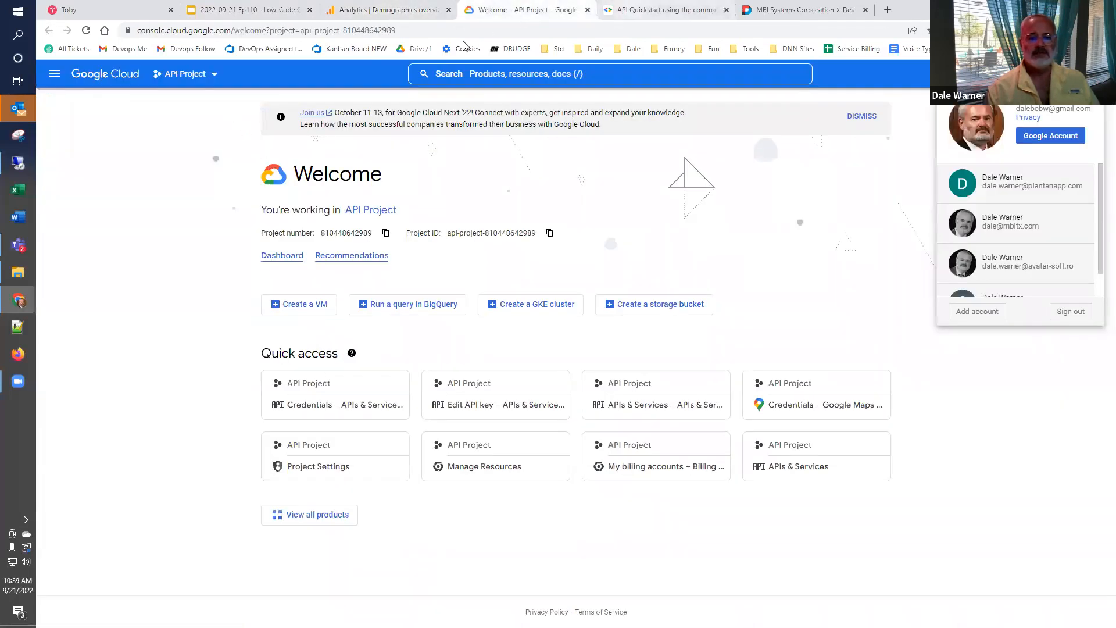
click(634, 10)
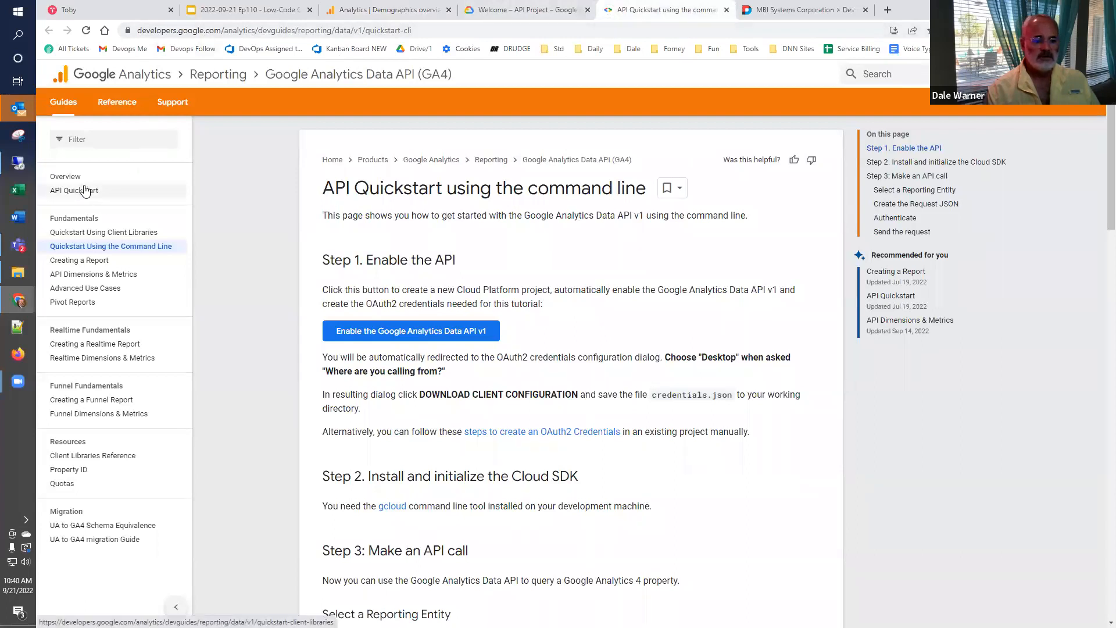
click(117, 102)
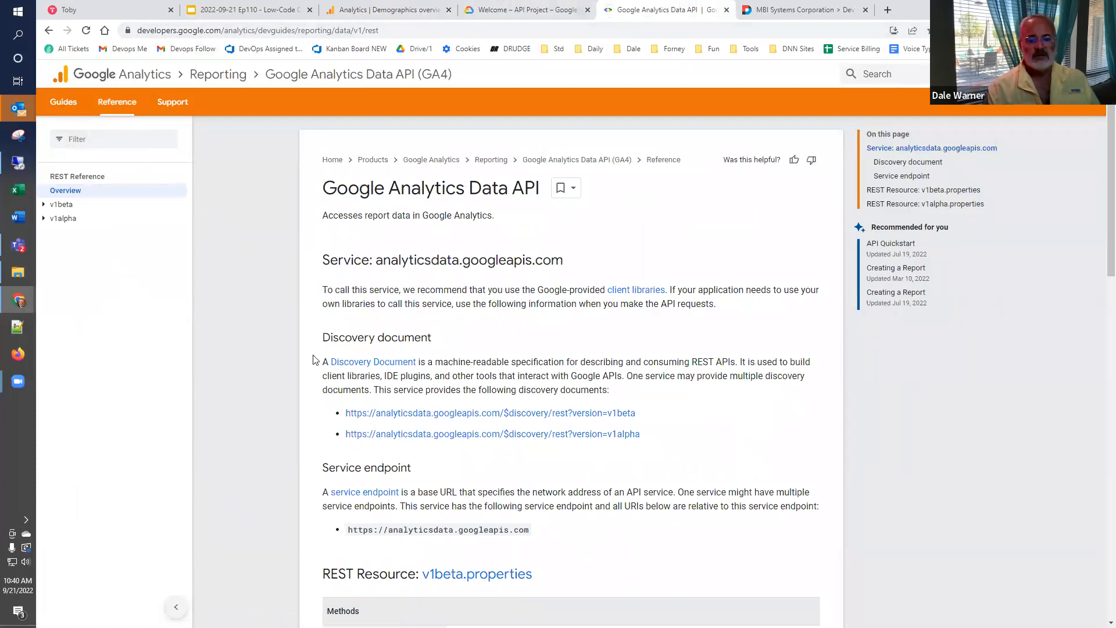
scroll(279, 377, down, 2)
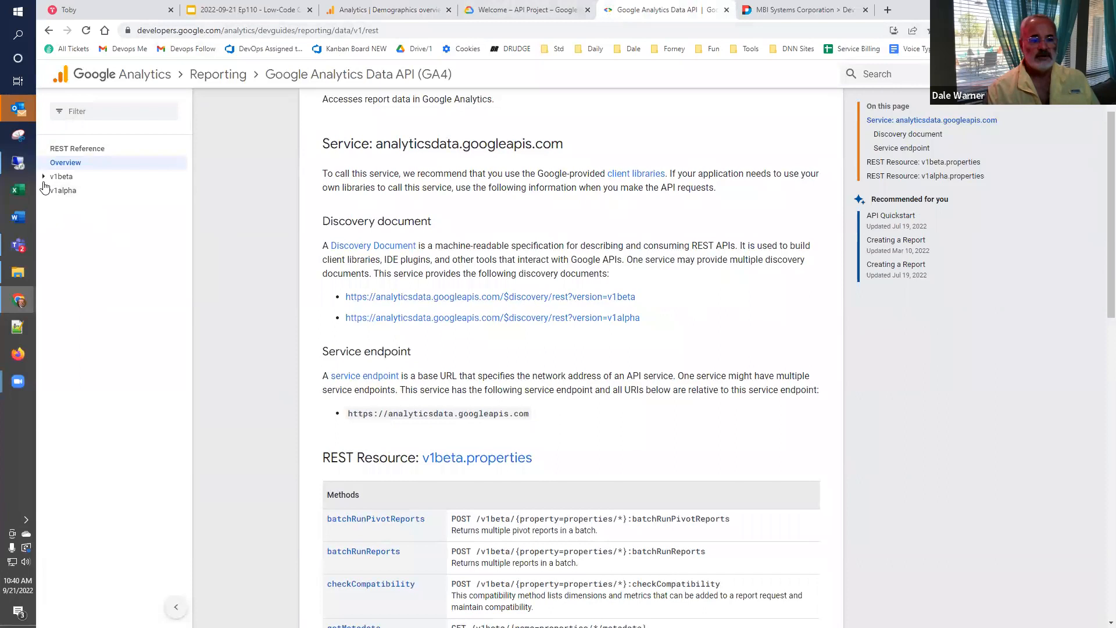
- Expand the v1beta section of the REST reference, and open the GA4 introduction article linked from the presentation's Google Analytics GA4 Overview slide
click(44, 179)
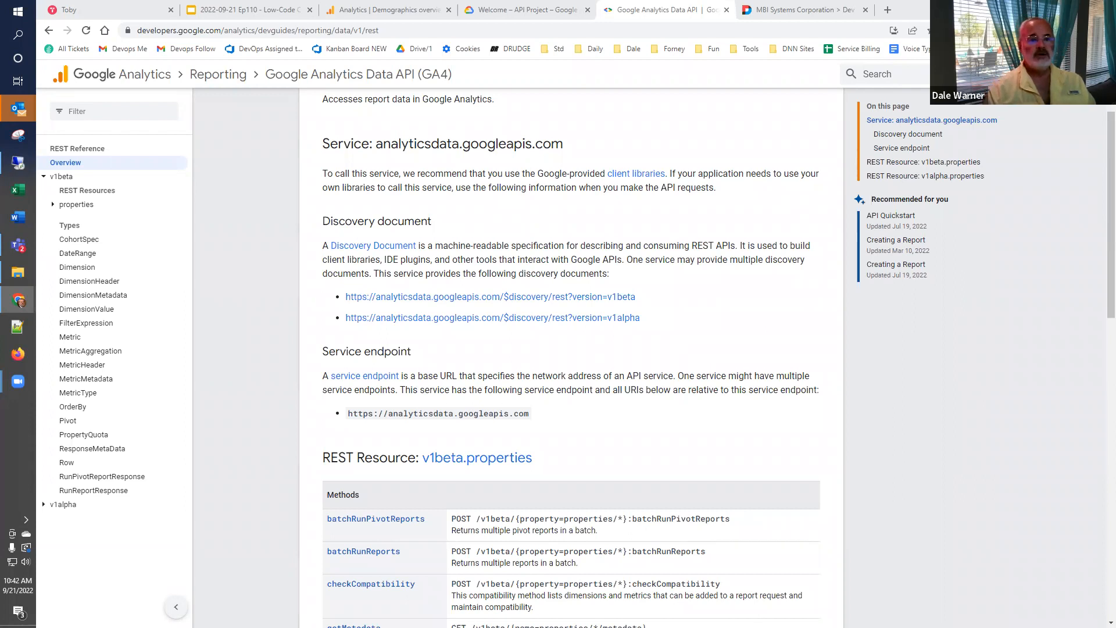
click(288, 10)
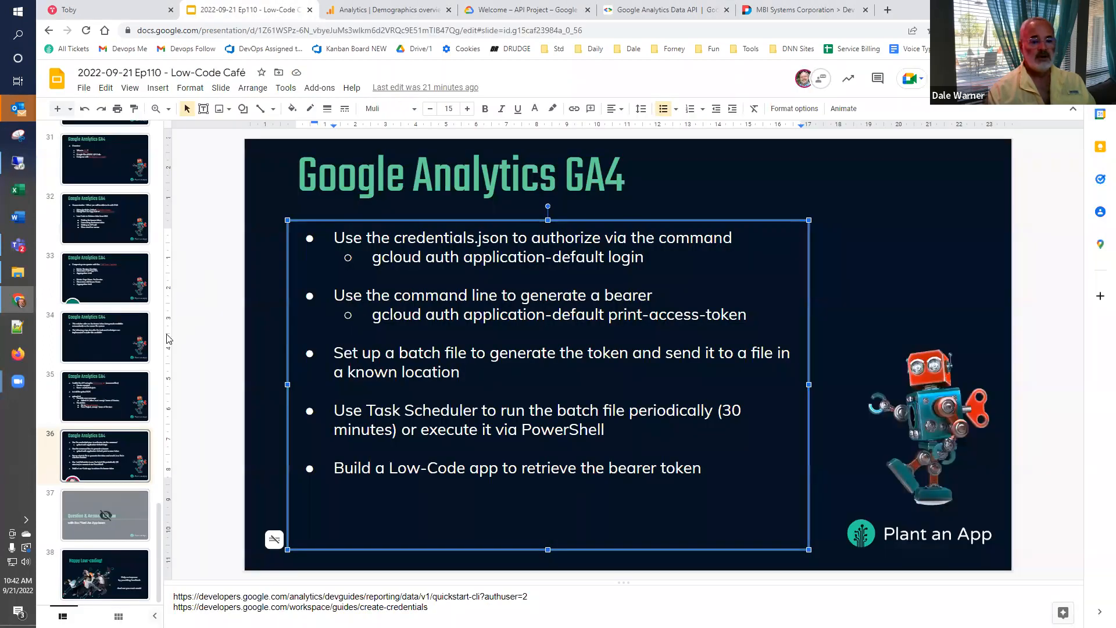
scroll(116, 360, up, 7)
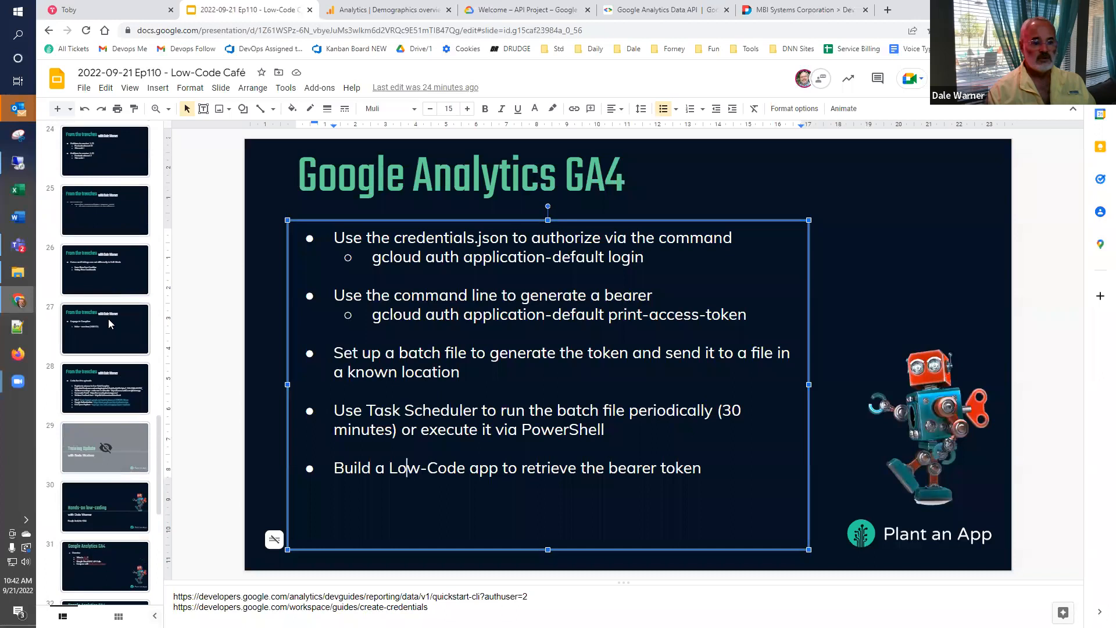
scroll(111, 326, down, 4)
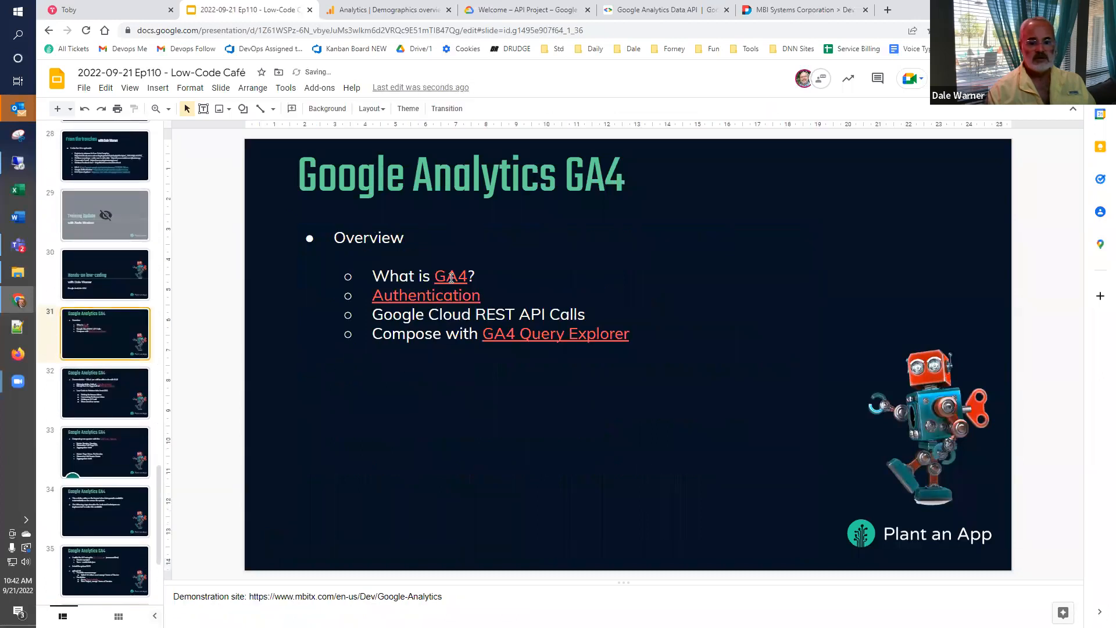
click(452, 277)
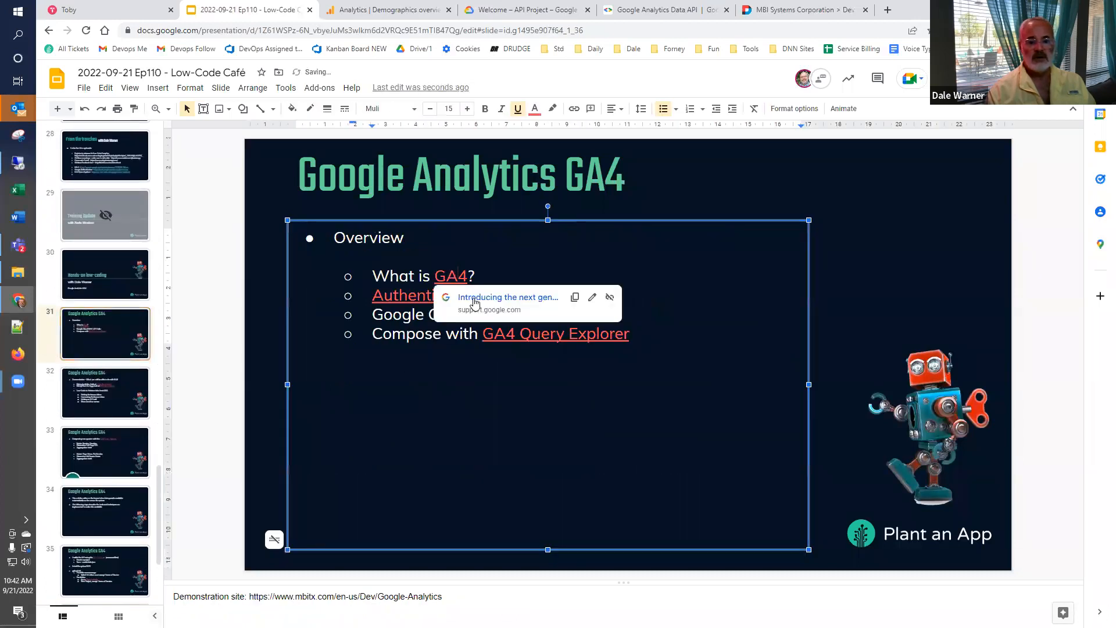
click(475, 299)
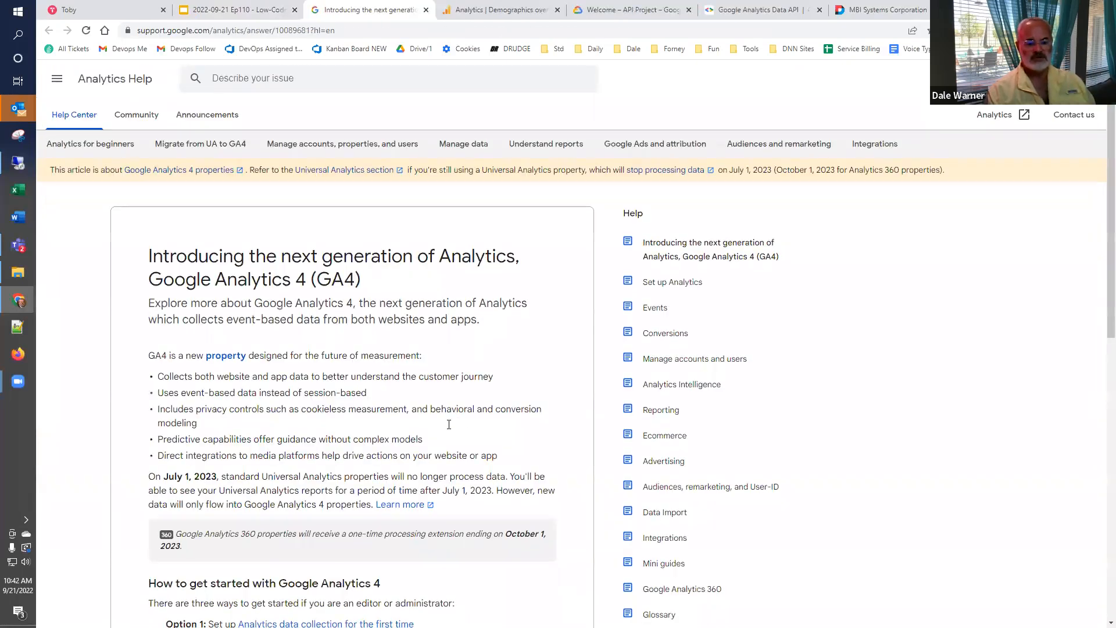
- Review the GA4 introduction article through its getting-started options, highlighting the bullet about direct integrations to media platforms
scroll(449, 424, down, 3)
drag(164, 281, 532, 284)
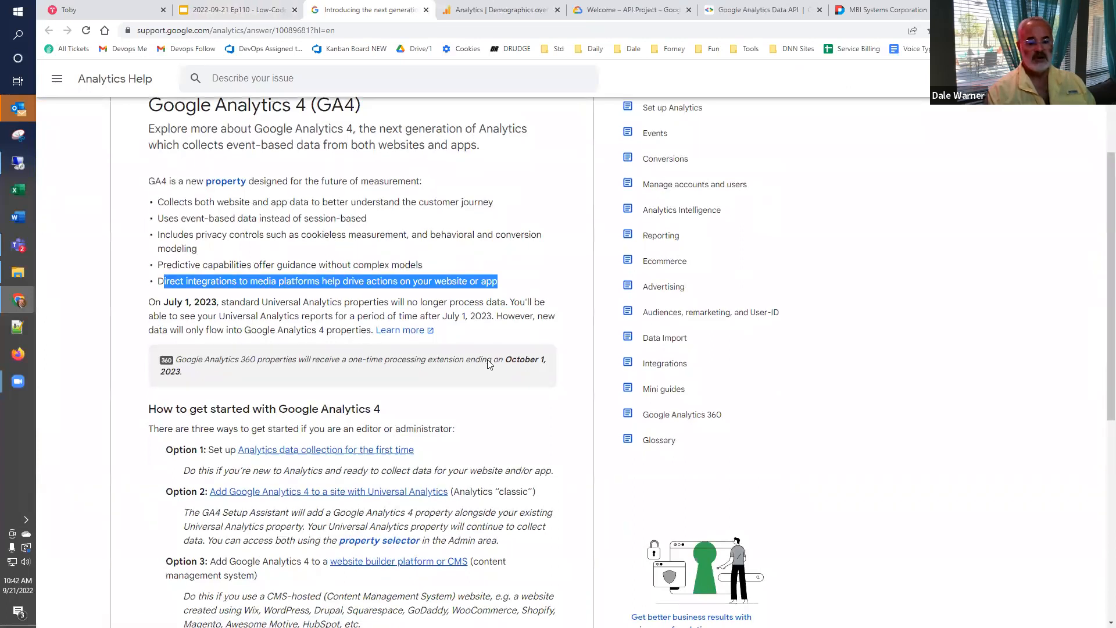
scroll(497, 362, down, 2)
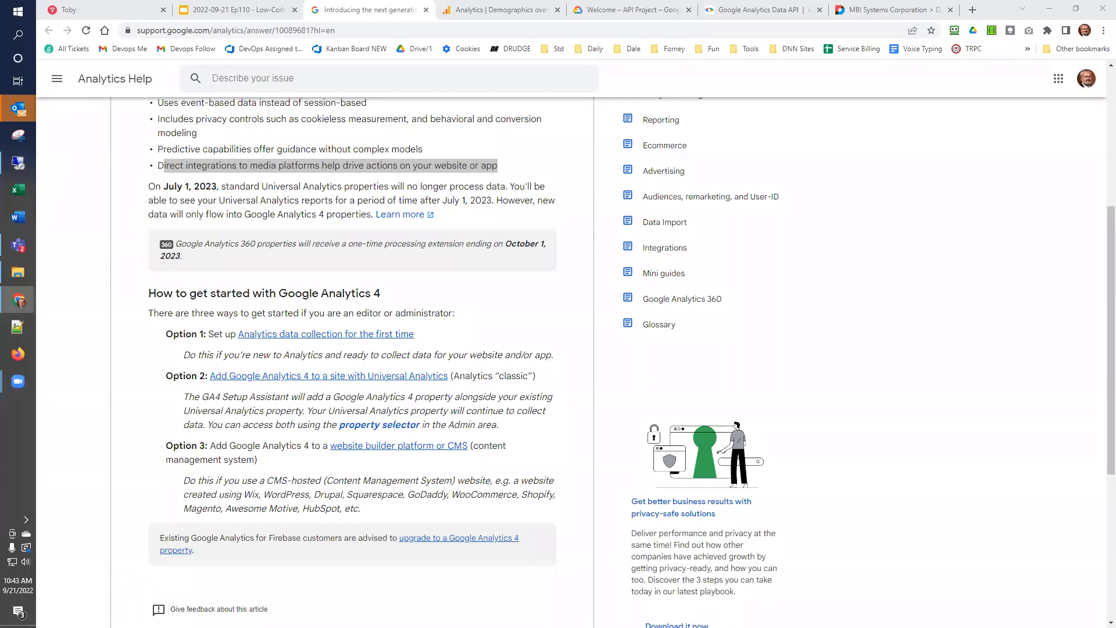
- Return to the Low-Code Café presentation and show slide 36 on gcloud authorization and bearer token generation
click(215, 10)
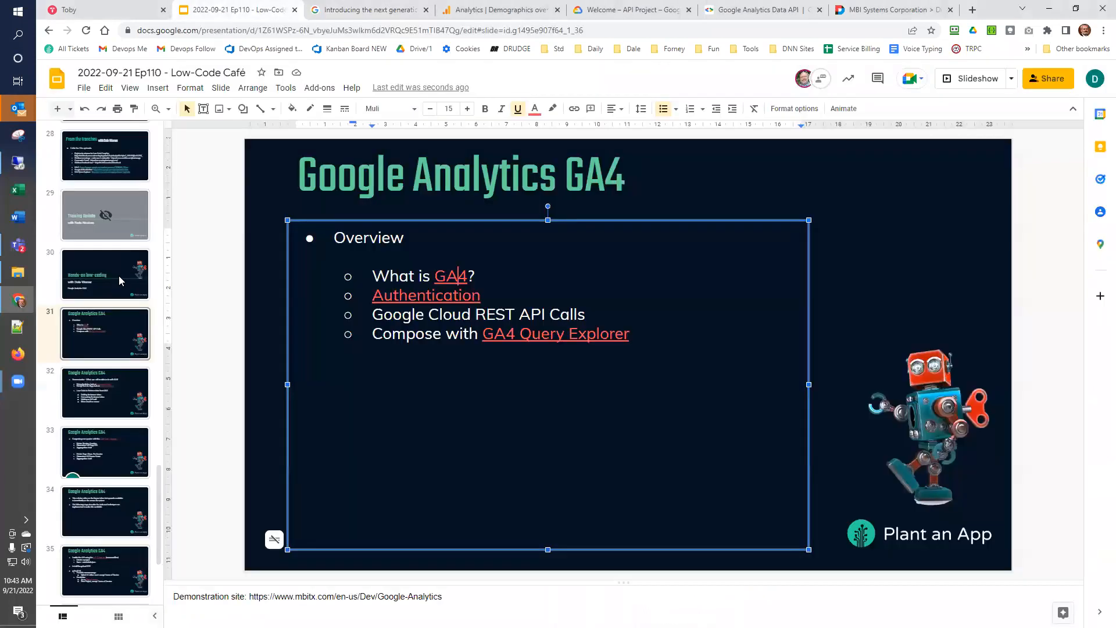
scroll(97, 465, down, 3)
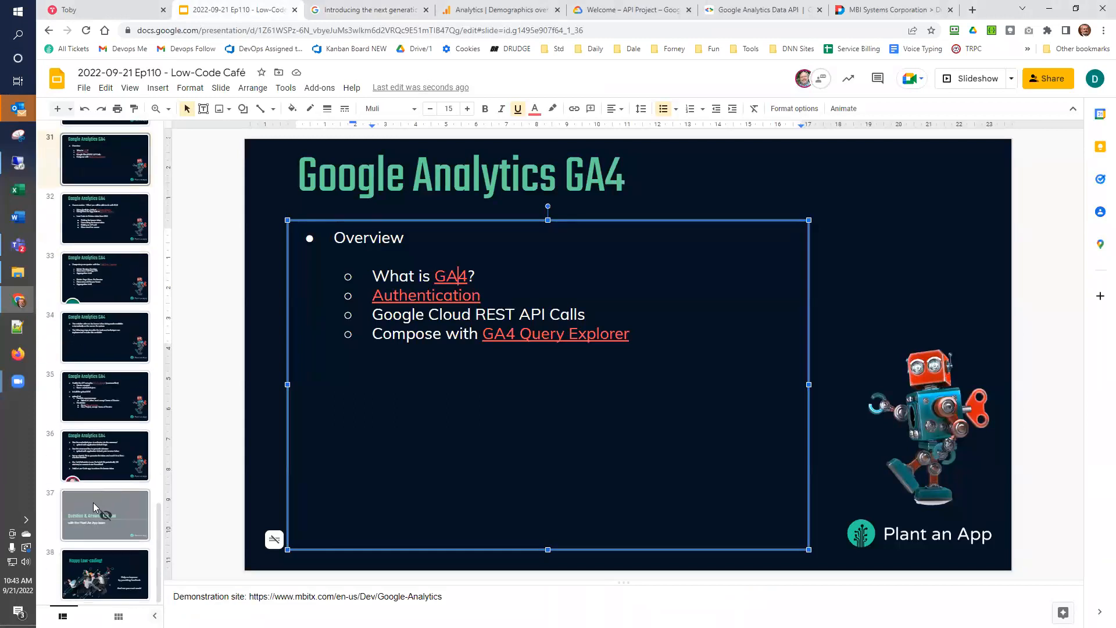
click(55, 461)
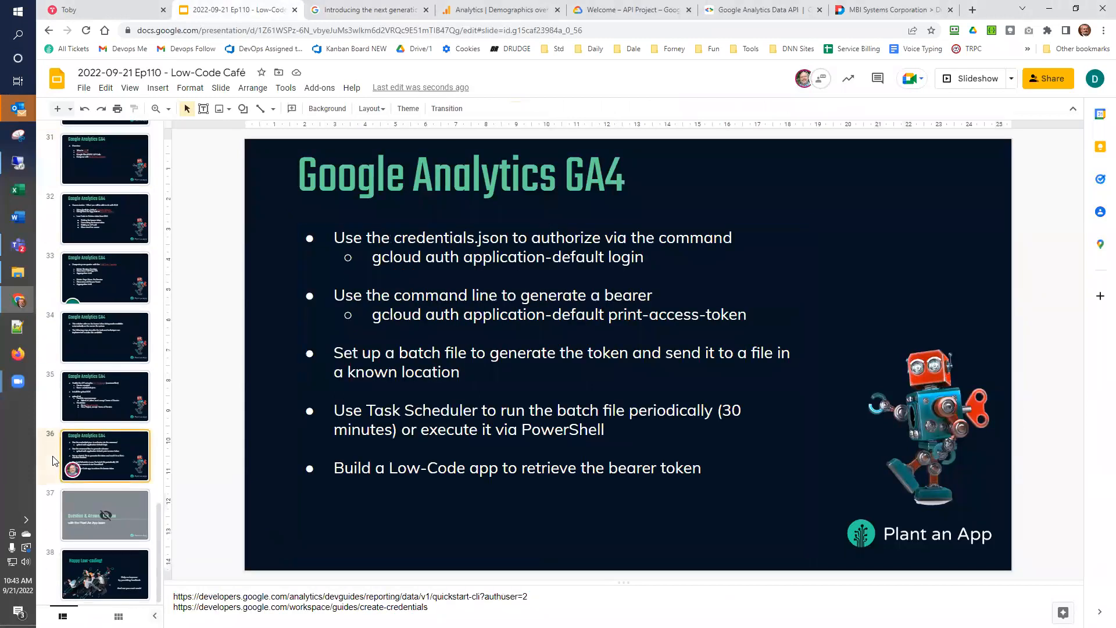